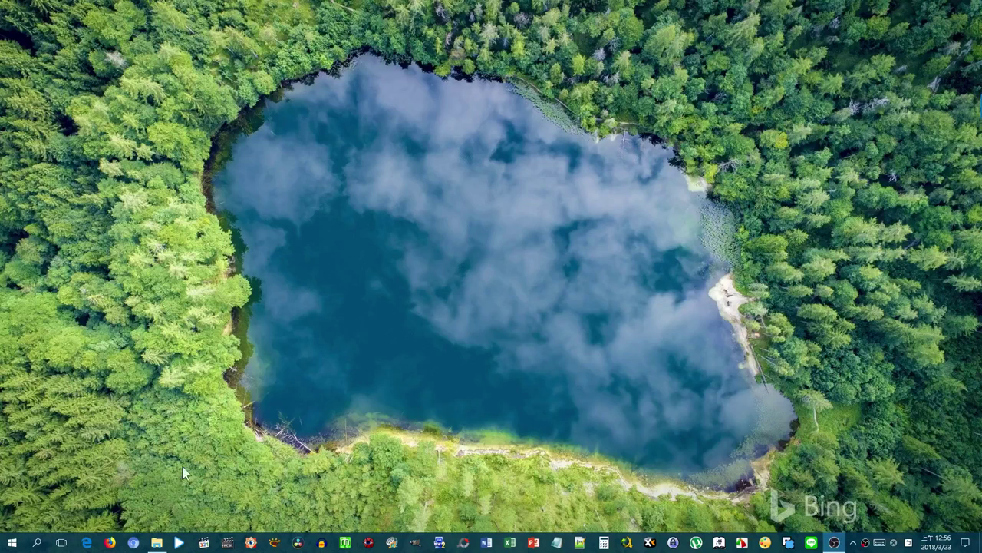
Launch DaVinci Resolve 14 from the taskbar to reach the Create New Project prompt.
click(298, 544)
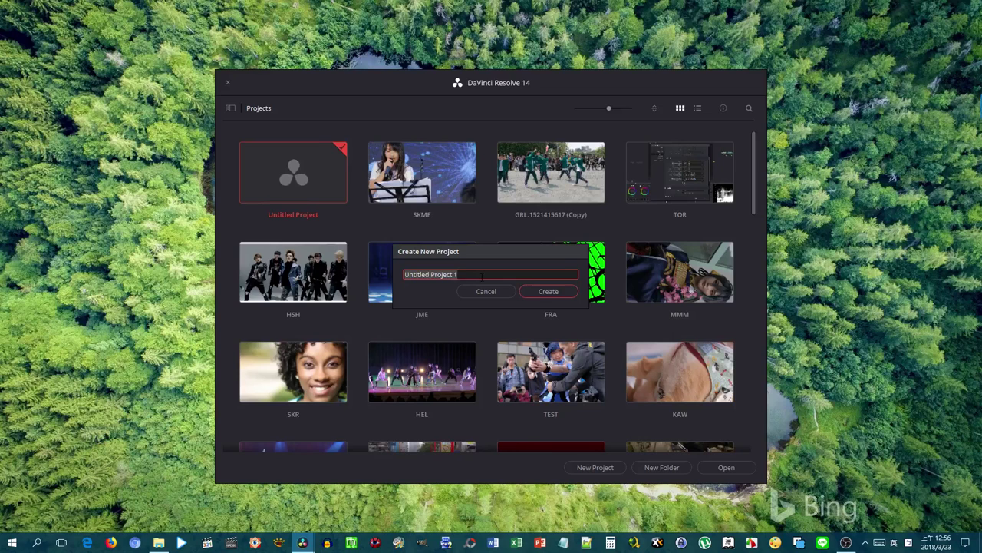
Name the new project 'TestProject' and create it.
text(Test)
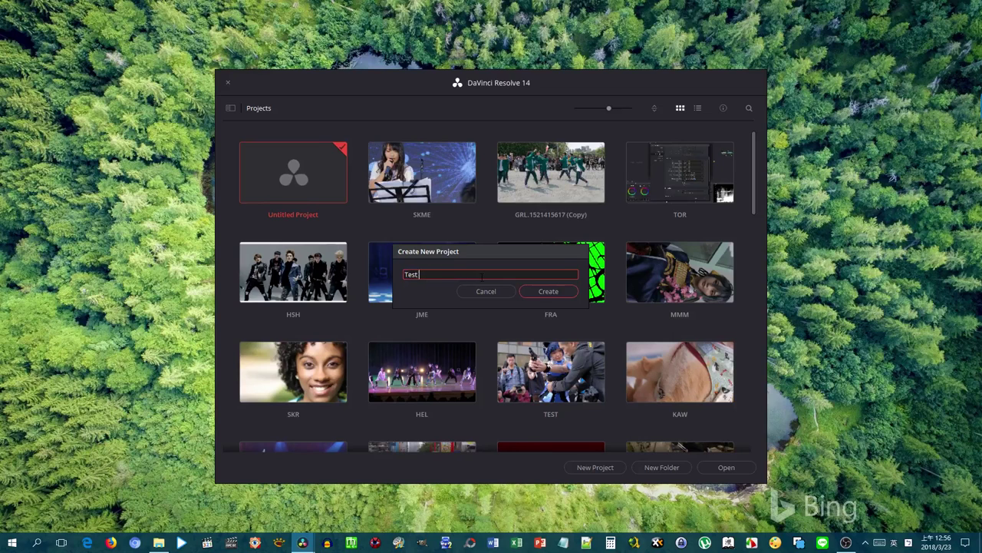
text(Proj)
text(ect)
click(534, 291)
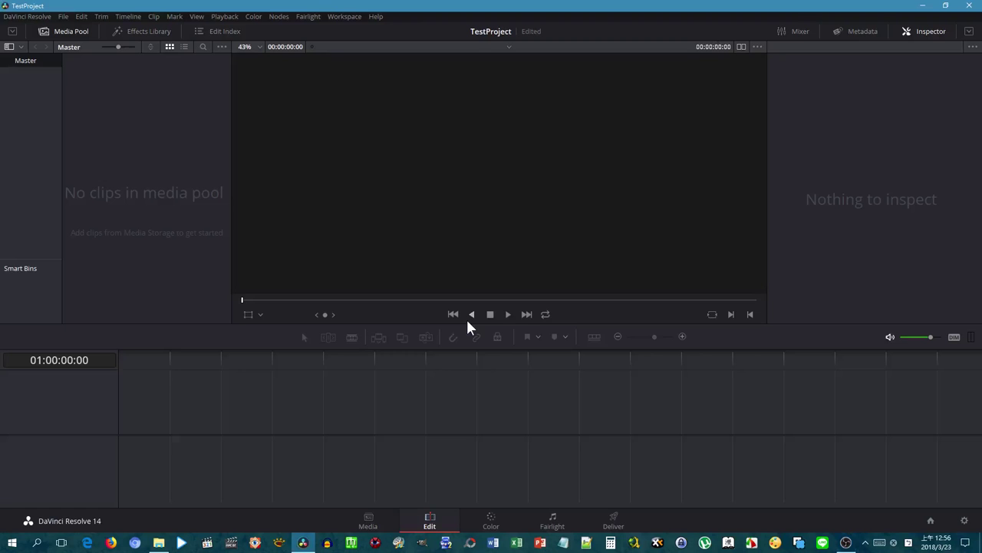
Switch to the Media page to show the media storage drive list.
click(158, 543)
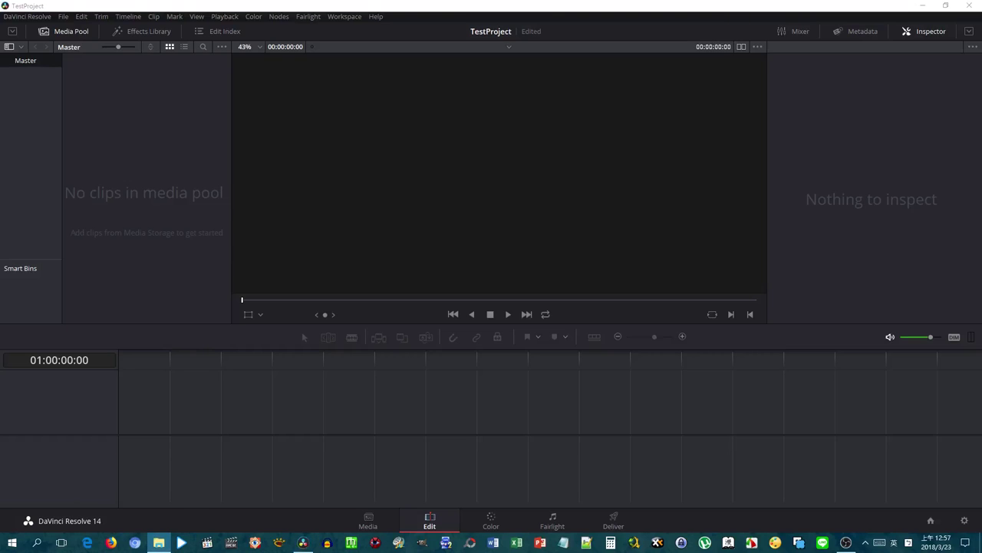
click(370, 523)
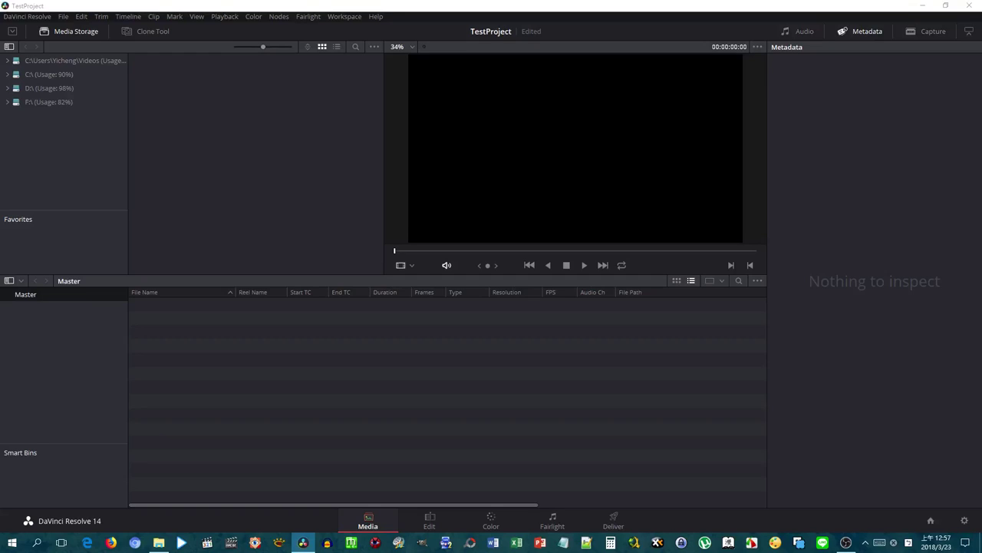
Import MRCY0053.MOV from the F:\CWT folder into the Master bin.
drag(247, 171, 243, 171)
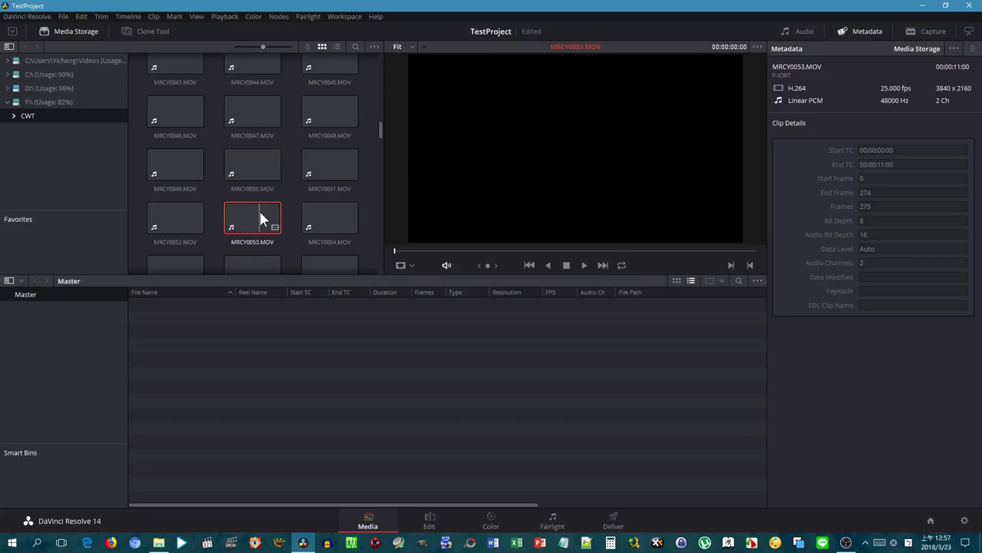
double_click(260, 214)
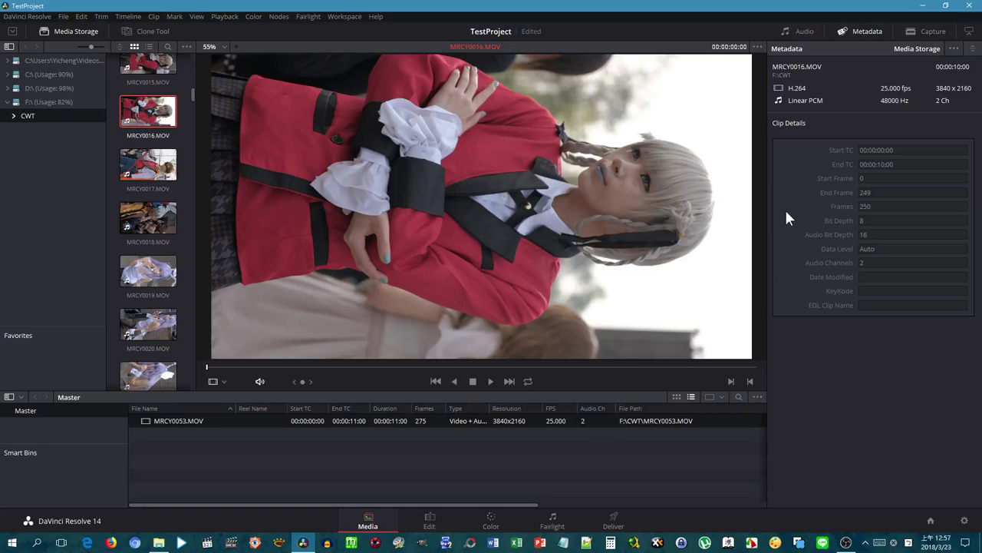
Play MRCY0053.MOV from its start and park the preview near 00:00:10:19.
click(491, 382)
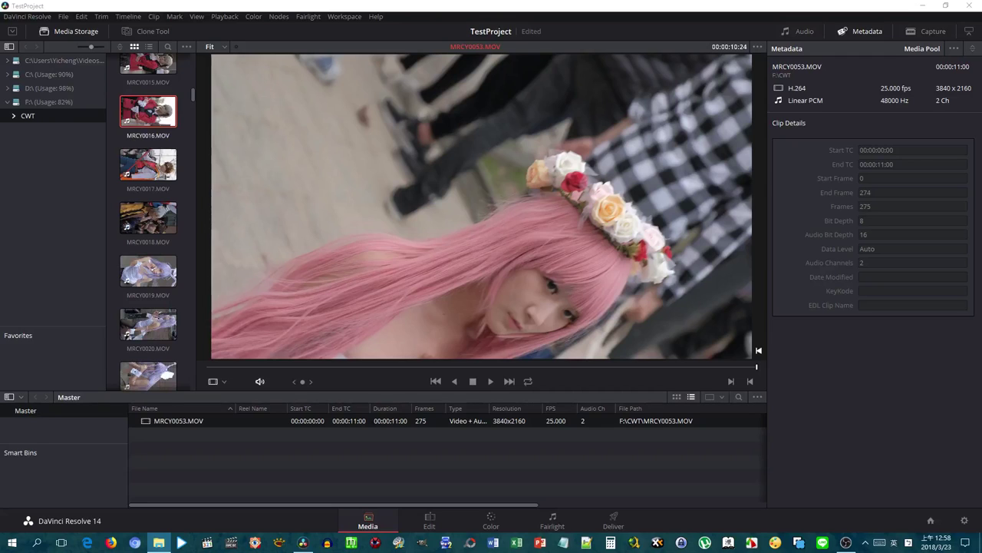
click(204, 365)
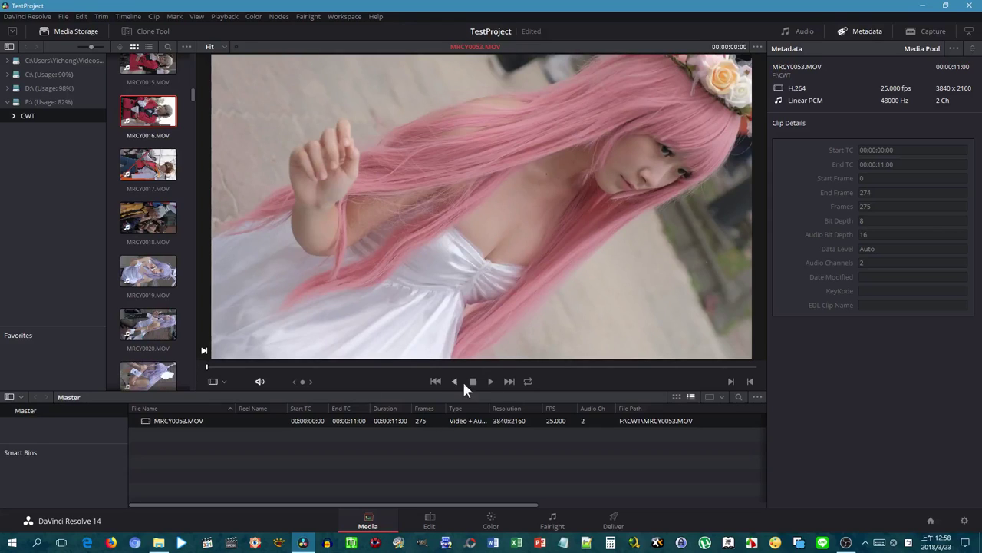
click(491, 380)
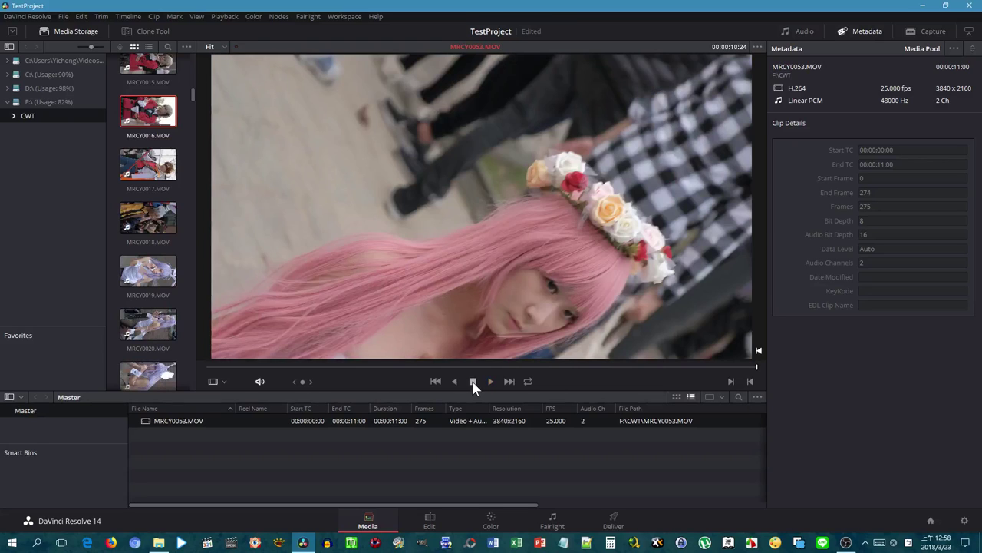
click(750, 367)
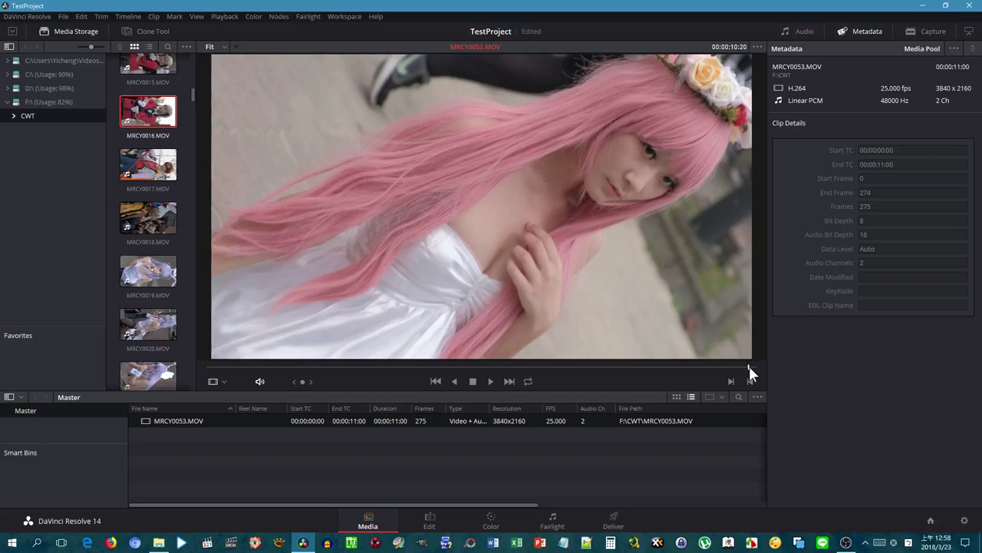
mouse_move(749, 366)
mouse_down()
mouse_move(738, 367)
mouse_move(746, 369)
mouse_up()
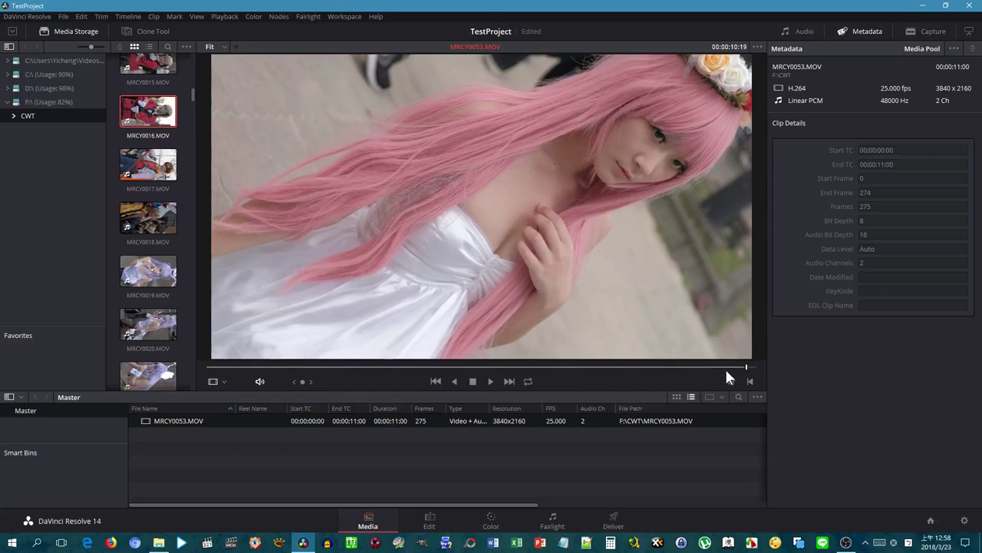
Make a first MRCY0053 subclip, then move the preview just past the clip's start.
right_click(373, 368)
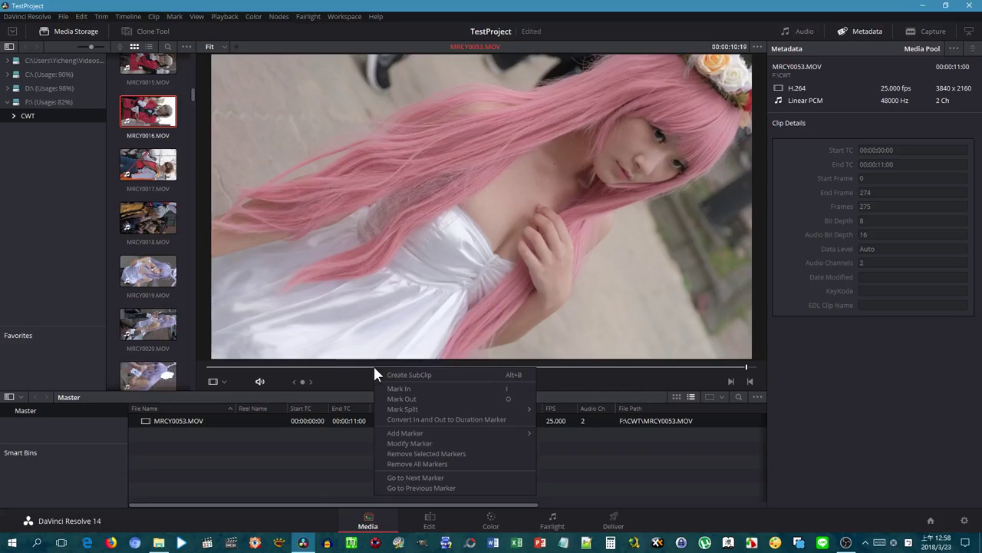
click(383, 377)
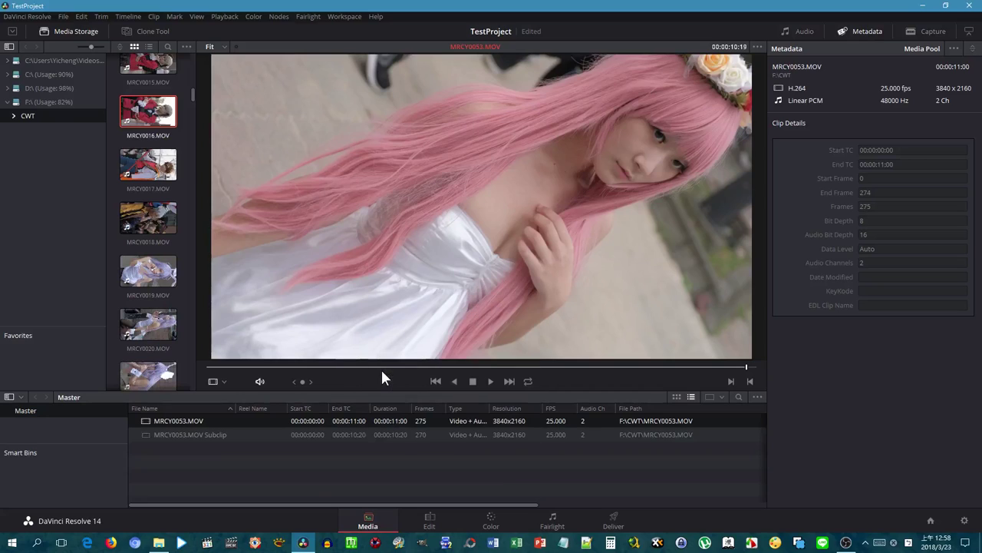
click(201, 433)
click(207, 367)
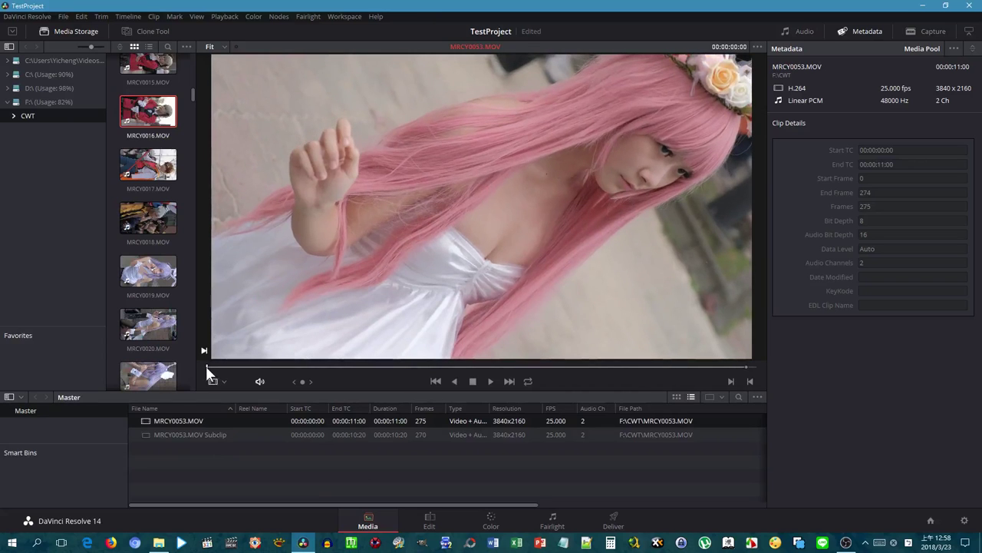
mouse_move(205, 366)
mouse_down()
mouse_move(309, 371)
mouse_move(219, 370)
mouse_up()
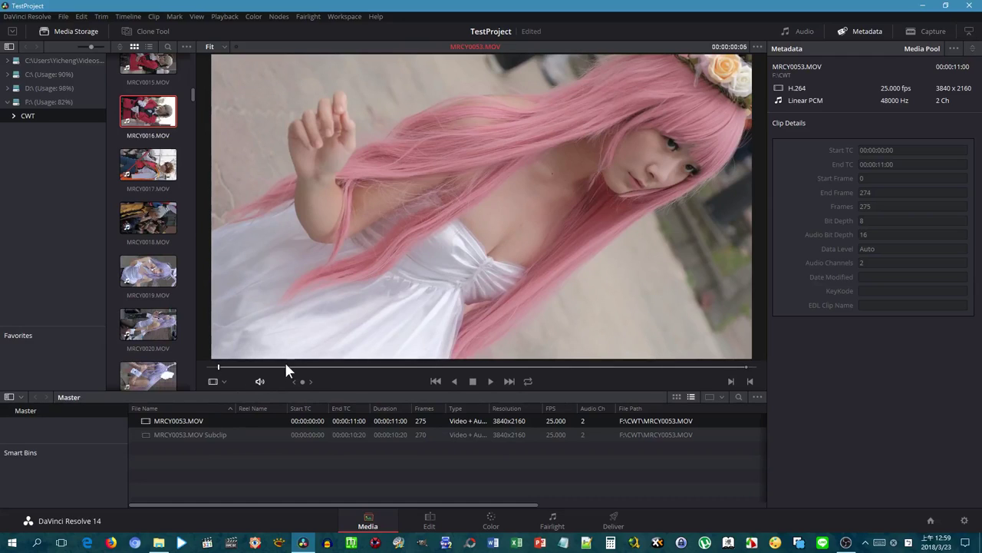
Delete the first subclip and create a new one spanning 00:00:00:06 to 00:00:10:20.
click(208, 433)
key(Delete)
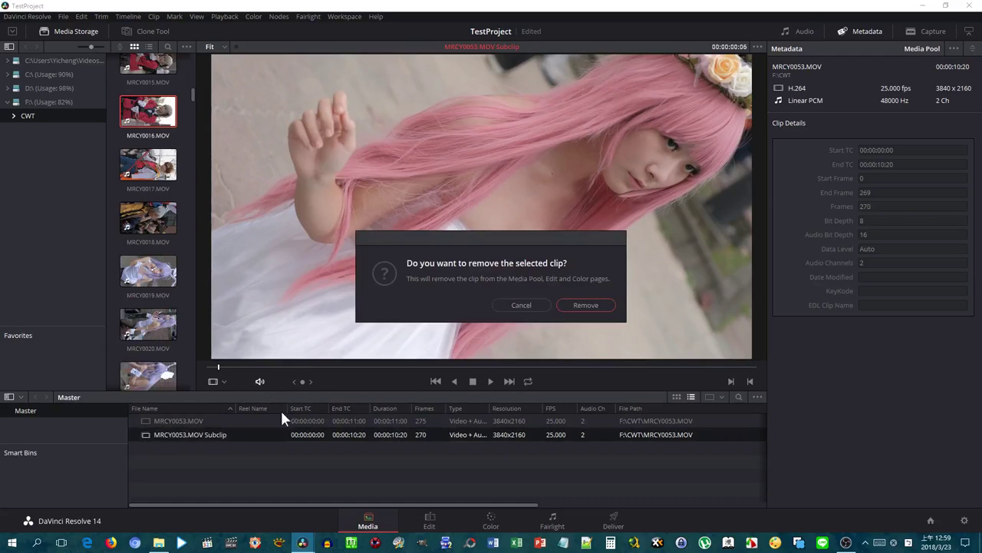
click(594, 305)
click(185, 424)
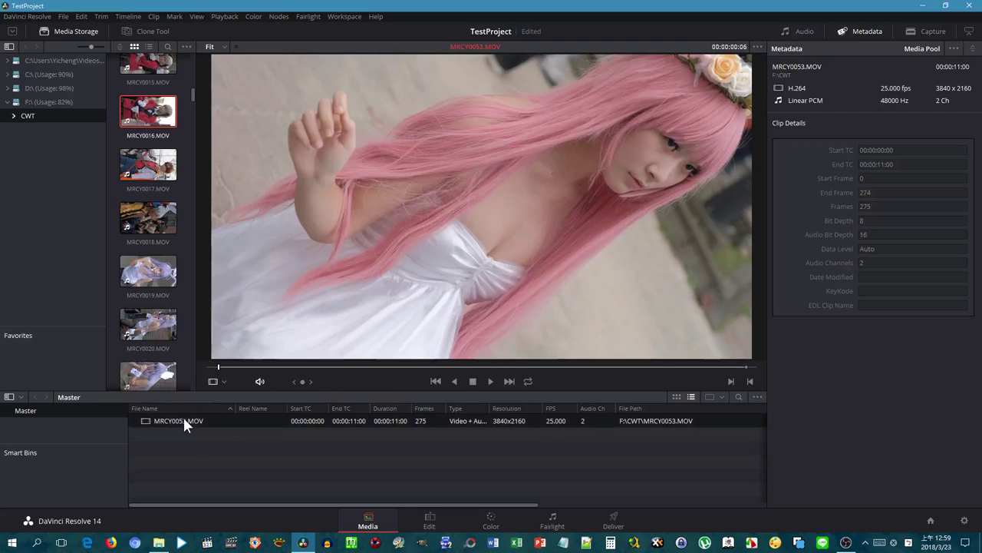
right_click(265, 364)
click(289, 375)
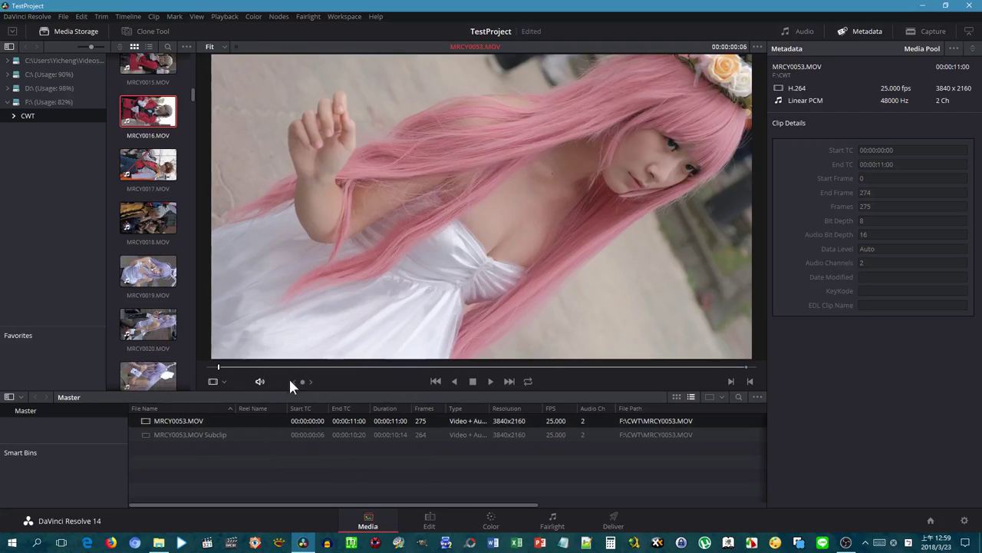
On the Edit page, add a new Bin 1 under Master.
click(431, 522)
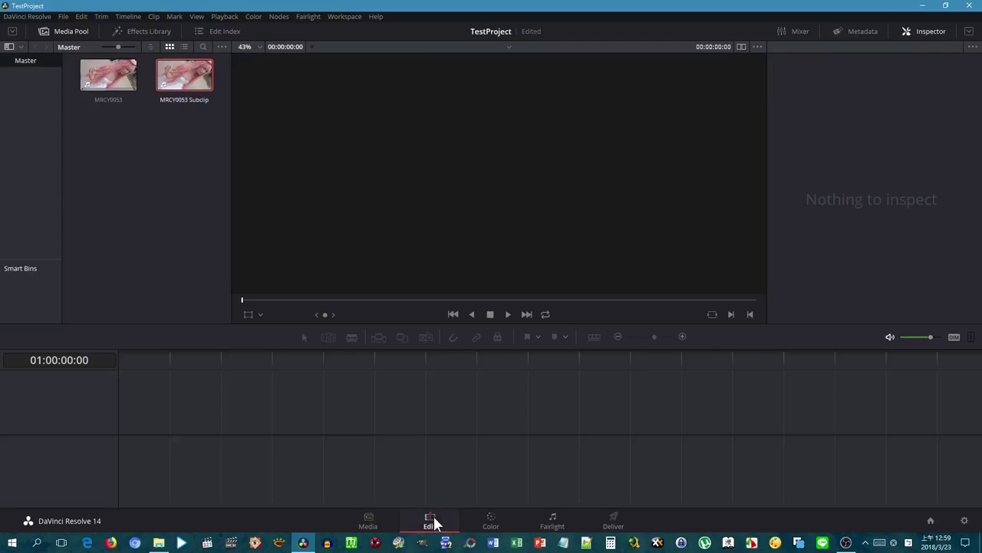
right_click(196, 83)
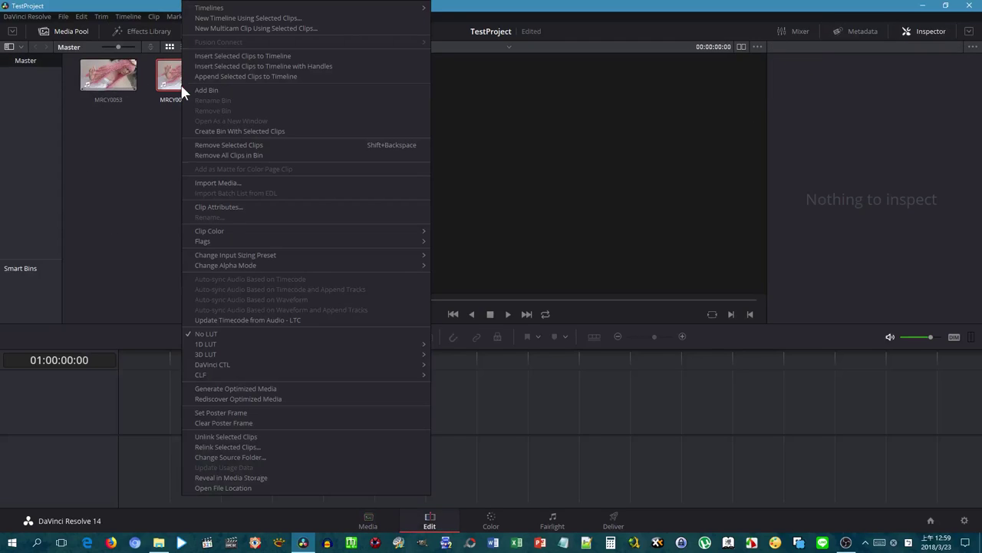
click(163, 171)
right_click(39, 74)
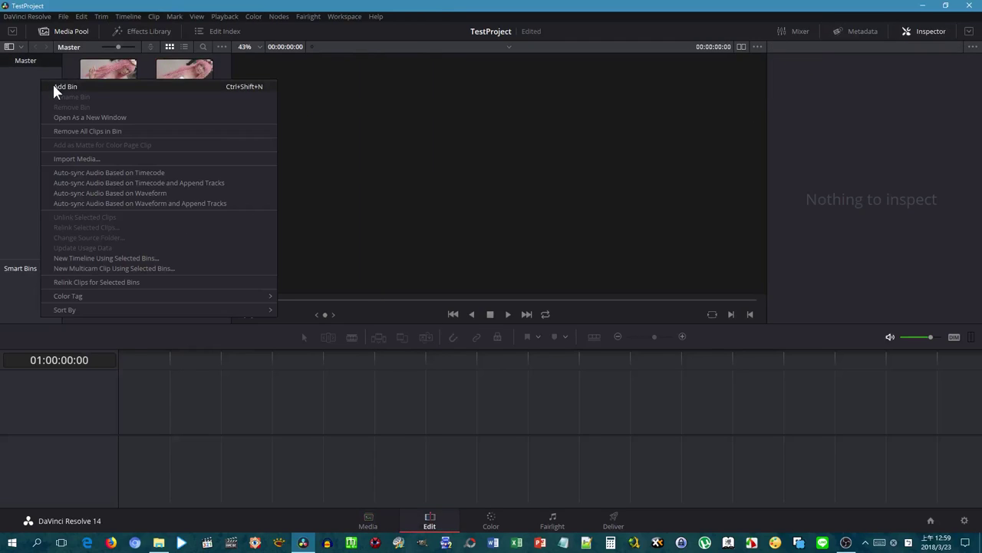
click(55, 86)
Move the MRCY0053 clip and its subclip into Bin 1.
click(26, 61)
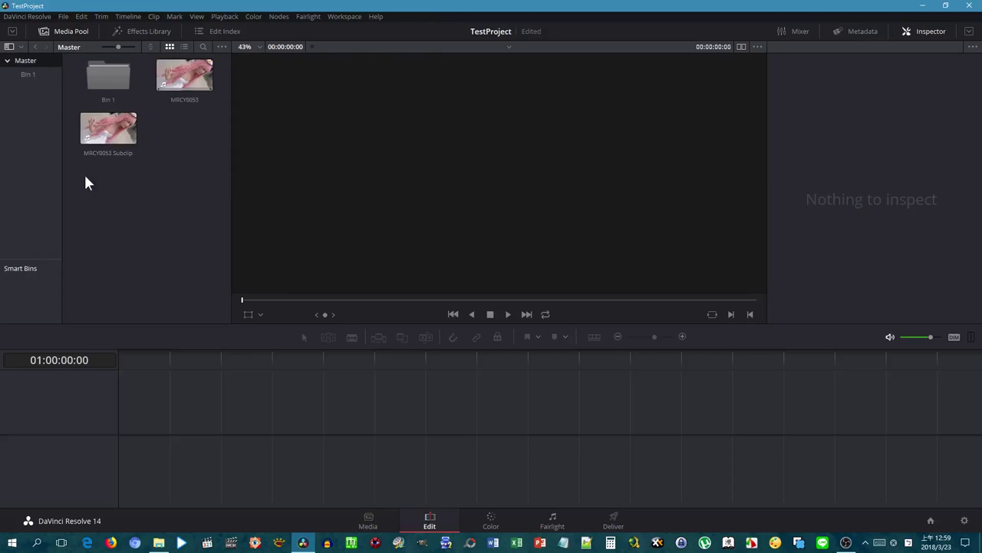
drag(107, 127, 24, 77)
drag(92, 83, 31, 74)
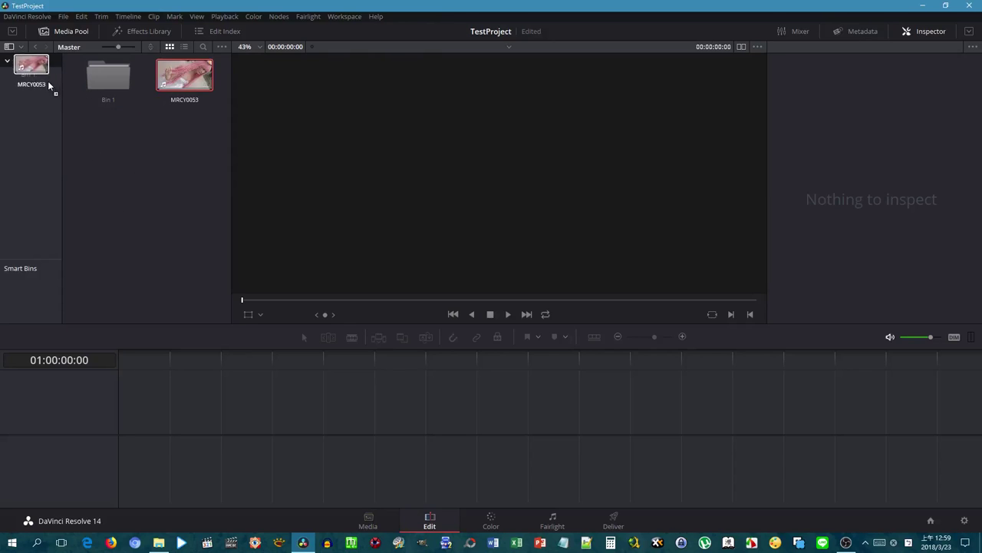
click(29, 75)
Start creating a new timeline from the Bin 1 clips.
right_click(132, 179)
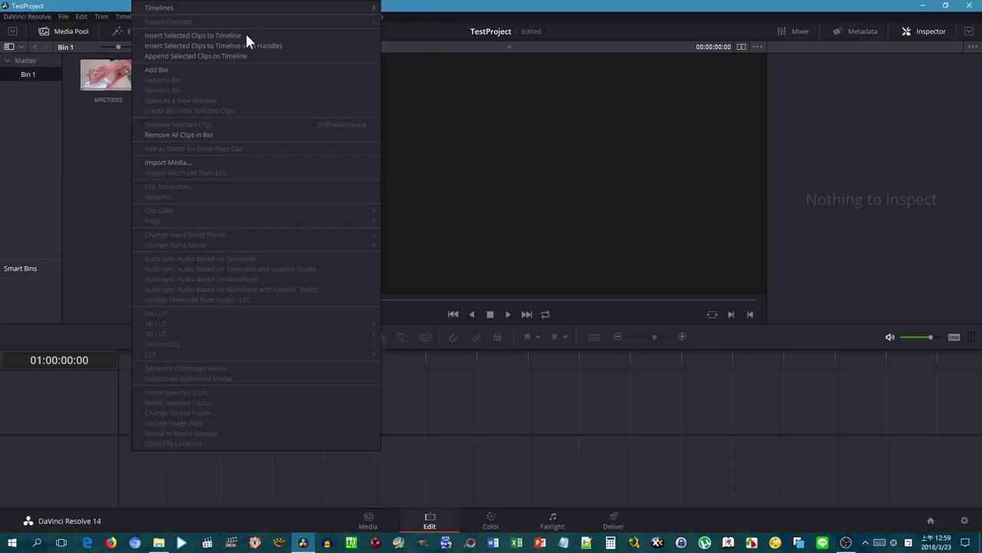
mouse_move(261, 9)
click(406, 13)
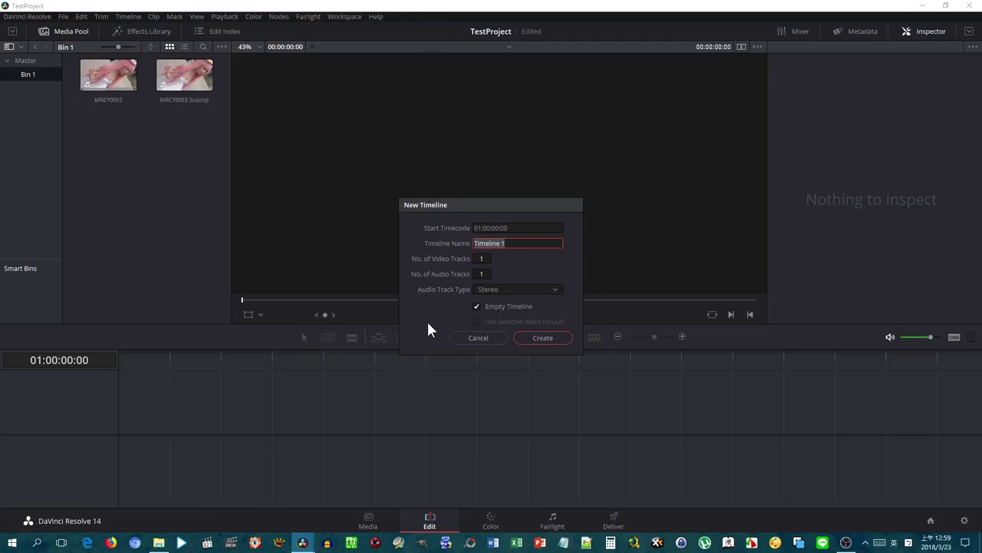
click(522, 340)
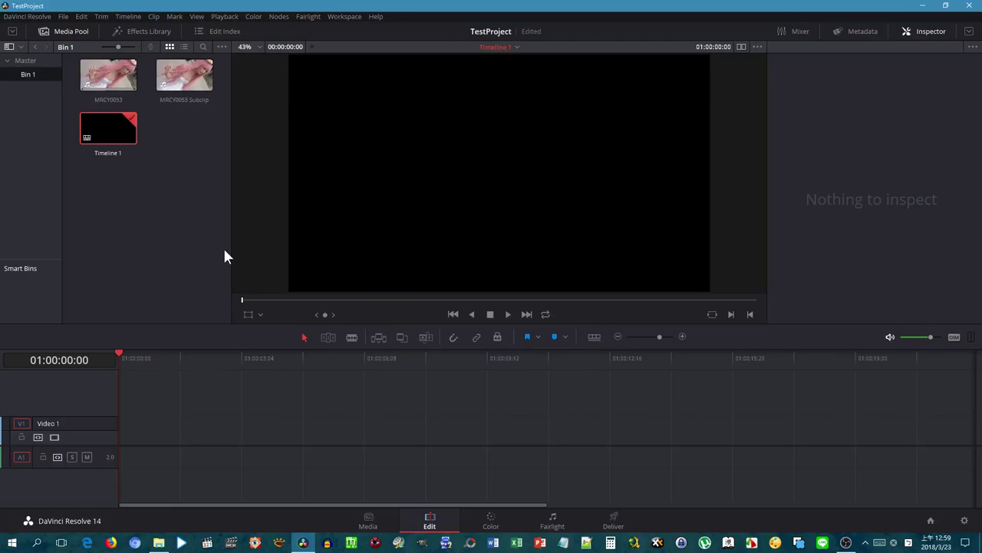
click(108, 71)
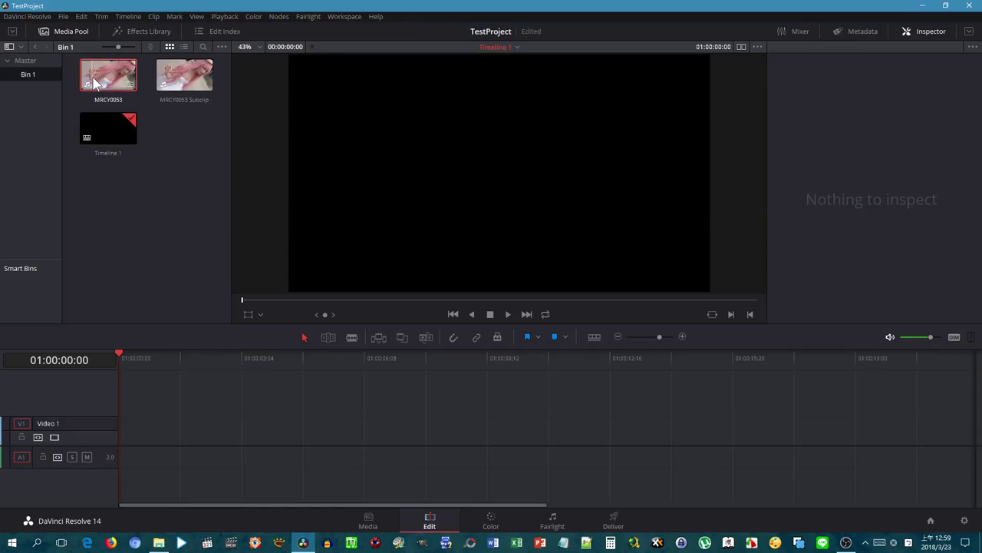
mouse_move(112, 84)
mouse_down()
mouse_move(141, 453)
mouse_move(123, 453)
mouse_up()
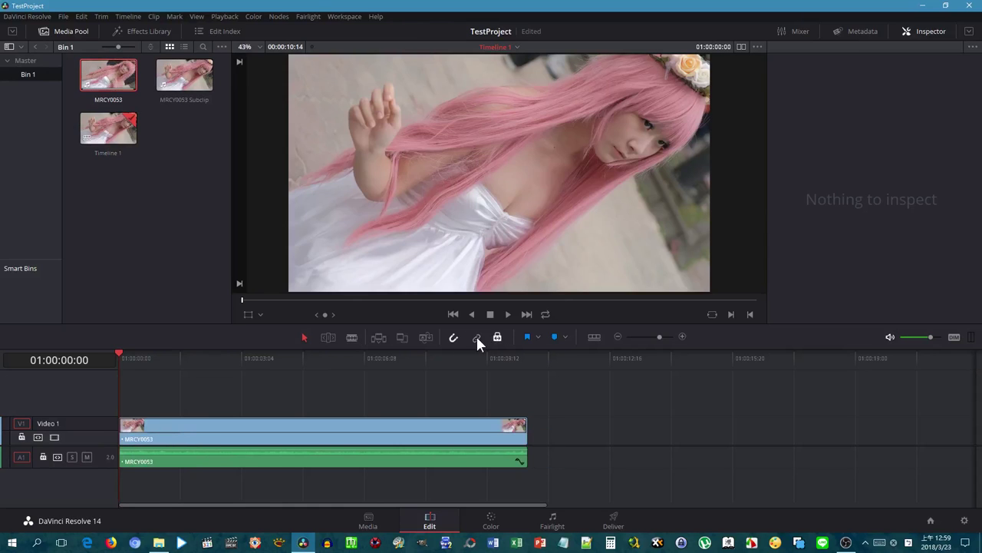
click(476, 336)
mouse_move(258, 432)
mouse_down()
mouse_move(286, 432)
mouse_move(228, 438)
mouse_up()
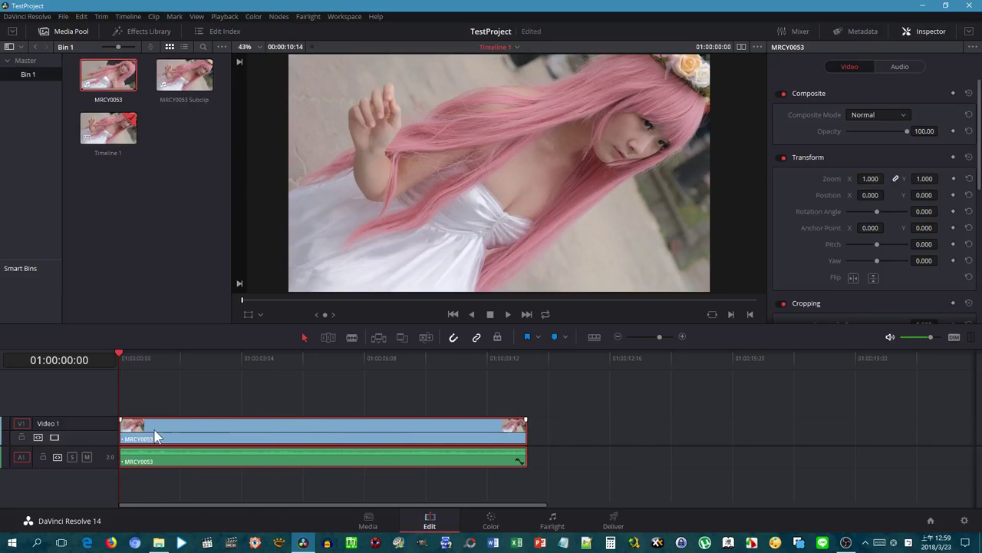
click(509, 314)
Set the Project Settings video monitoring format to UHD 2160p 29.97 and view Image Scaling.
click(81, 14)
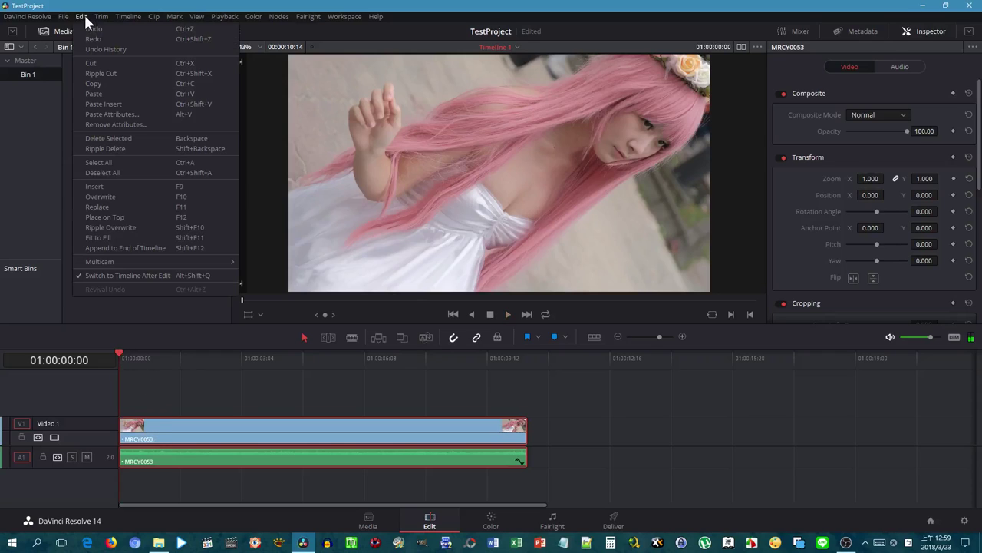
mouse_move(67, 16)
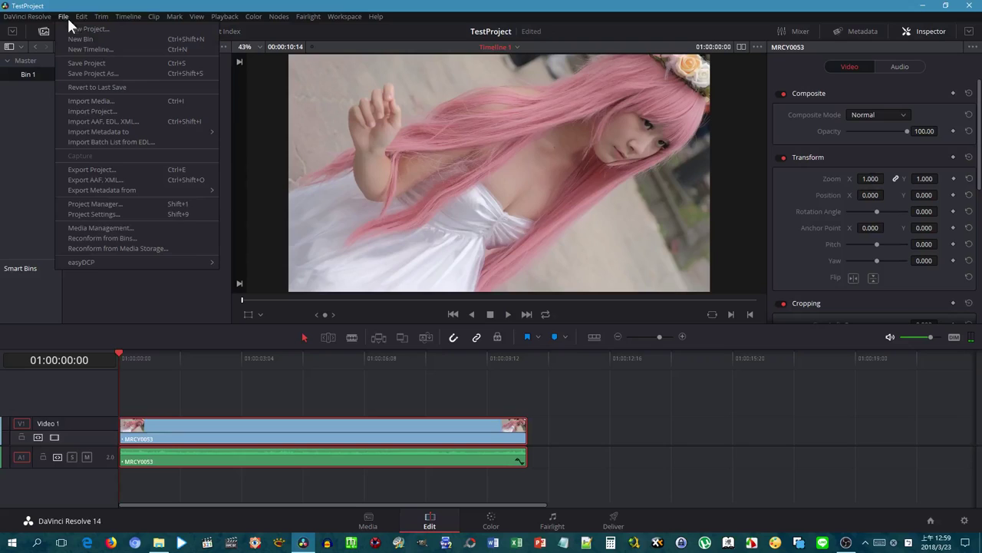
click(106, 215)
click(594, 273)
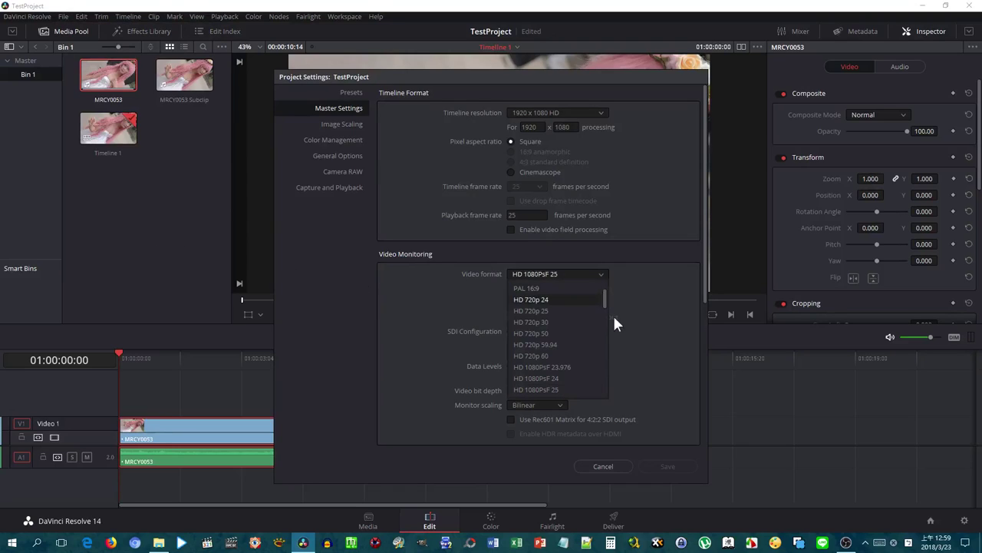
scroll(579, 322, down, 2)
scroll(569, 322, down, 3)
scroll(568, 323, down, 4)
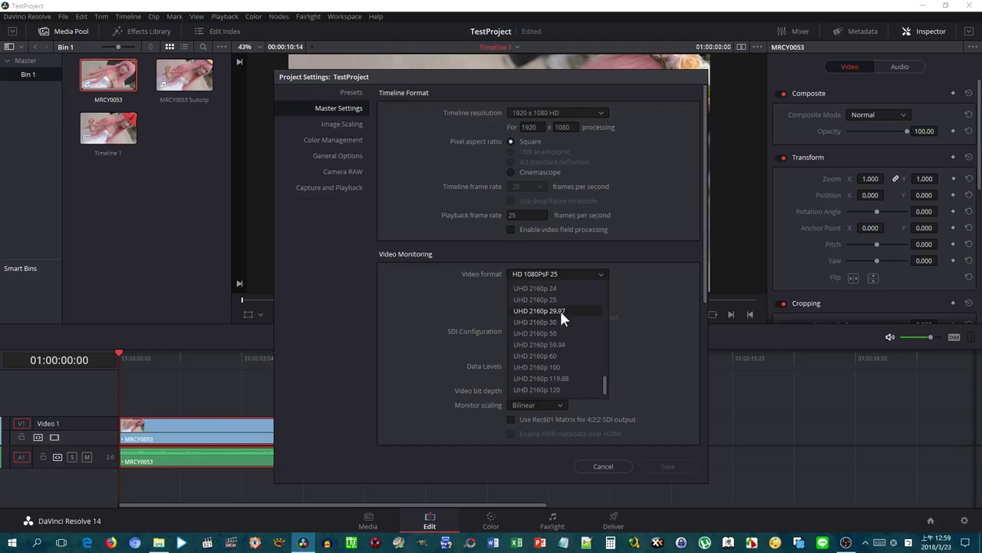
click(561, 311)
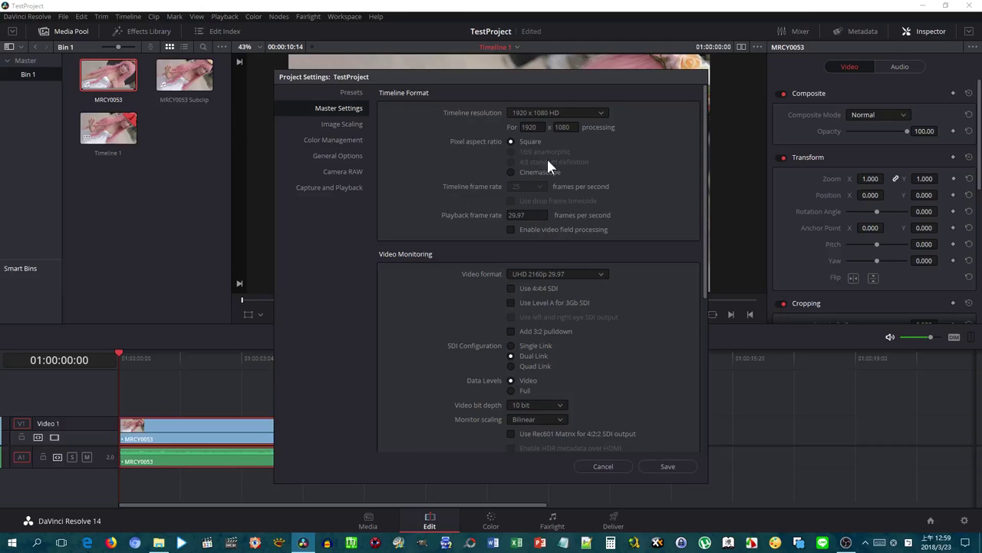
click(354, 125)
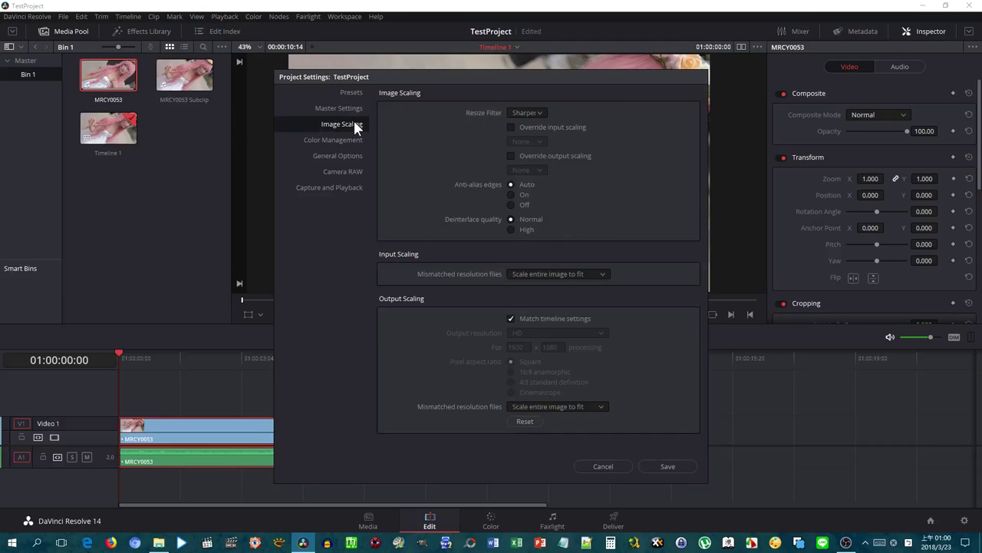
Save the settings, check MRCY0053's end and start, and play Timeline 1 from the beginning.
click(667, 466)
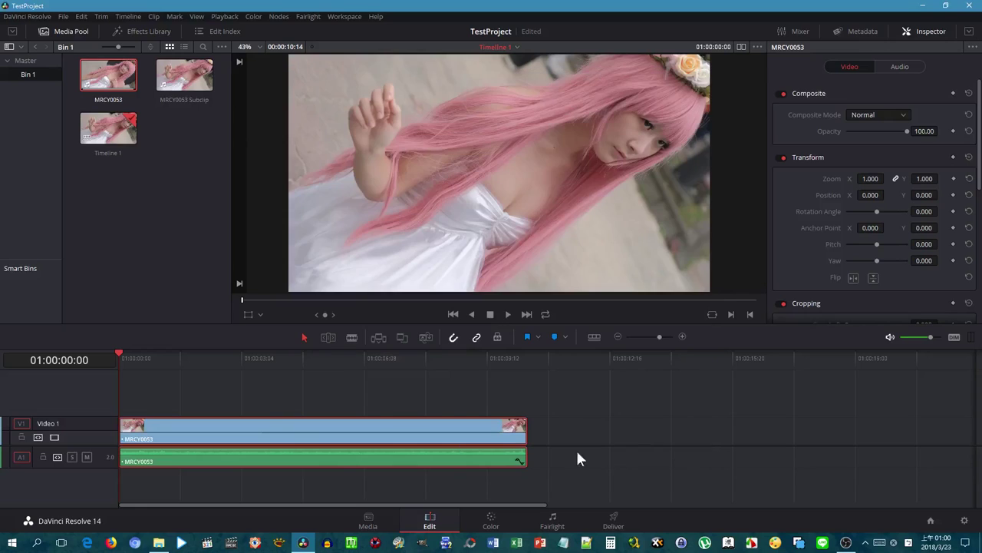
mouse_move(116, 363)
mouse_down()
mouse_move(516, 398)
mouse_move(127, 413)
mouse_up()
key(End)
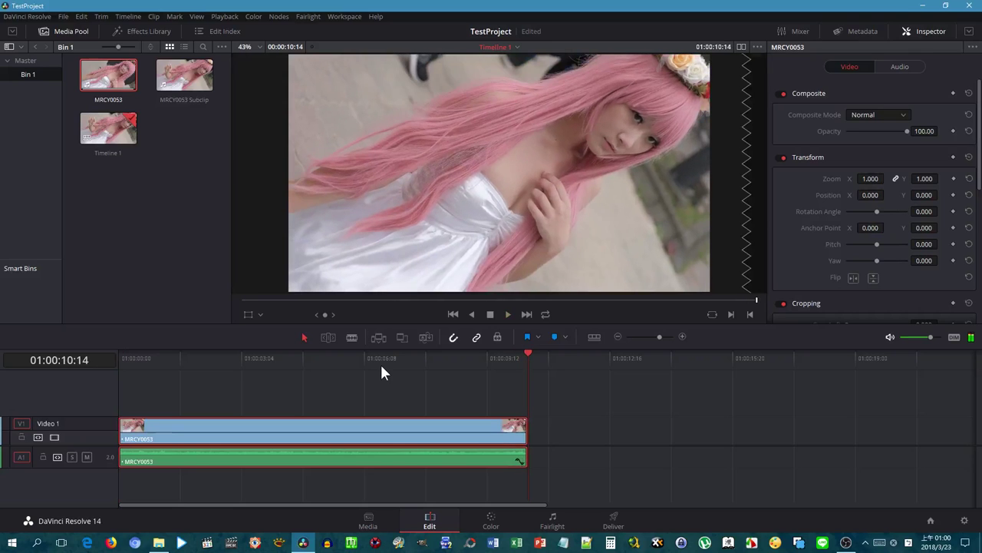
key(Home)
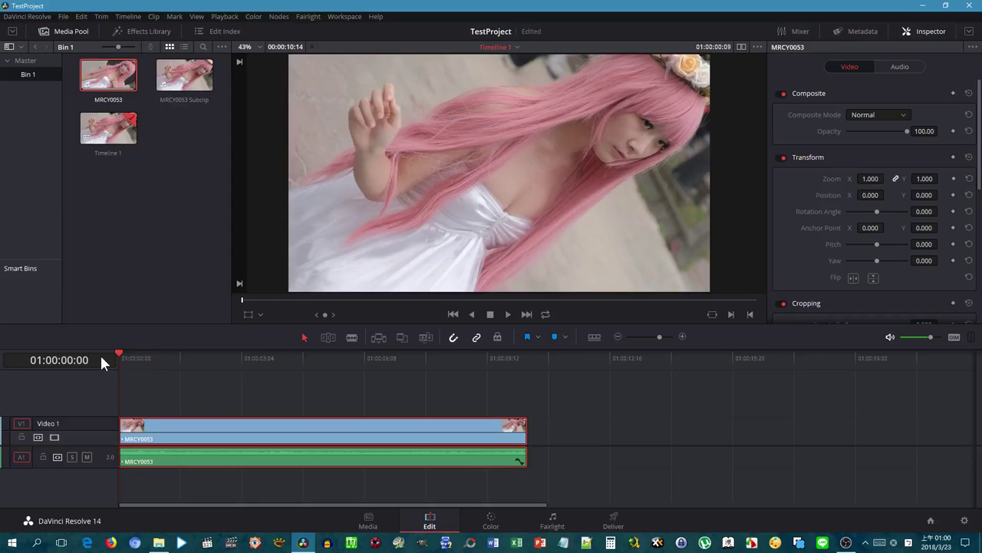
key(space)
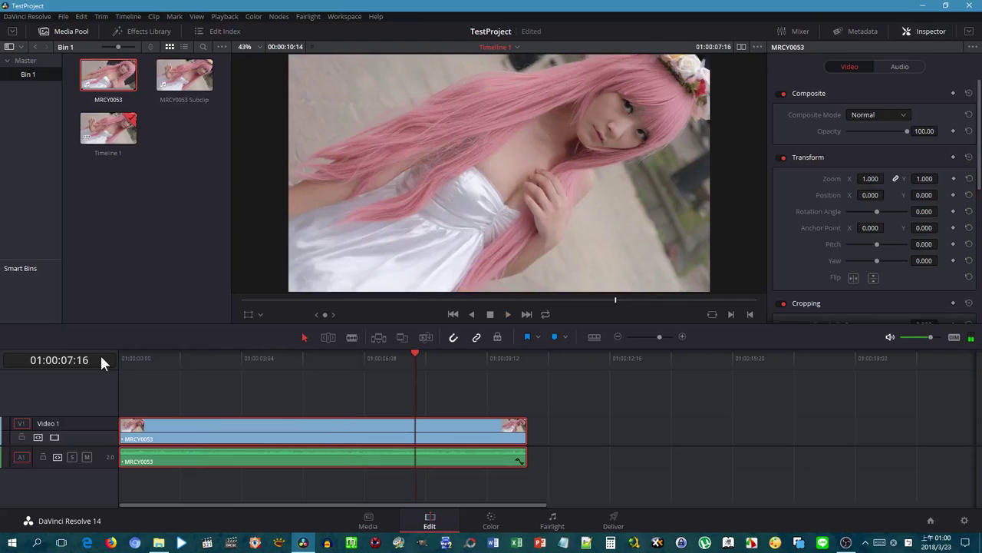
Mark MRCY0053 at 01:00:06:21, then add a second marker one frame later.
click(370, 358)
mouse_move(370, 358)
mouse_down()
mouse_move(351, 358)
mouse_move(541, 374)
mouse_move(152, 422)
mouse_up()
key(ctrl+b)
key(Right)
key(m)
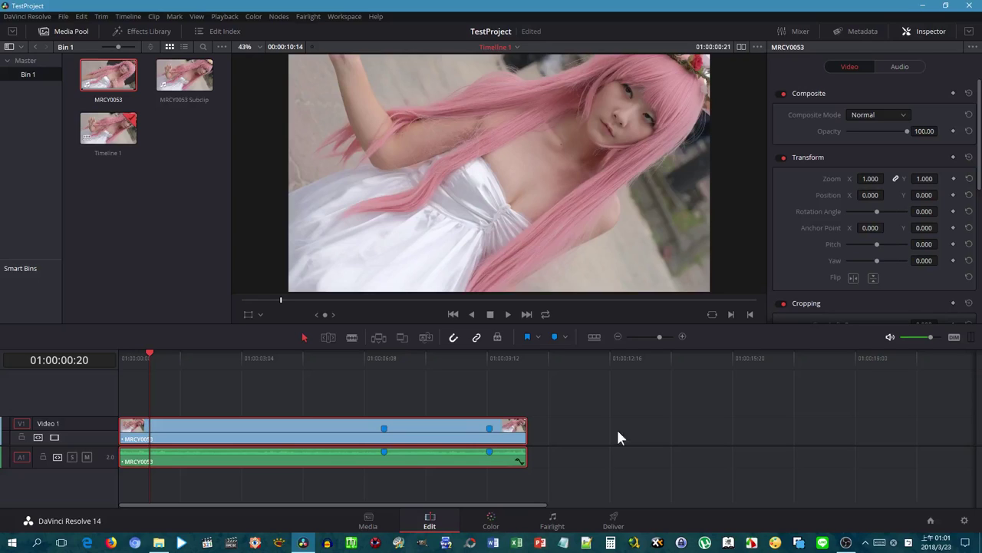
Review MRCY0053's Inspector settings, checking its audio and video properties, then go to the Media page.
scroll(851, 228, down, 2)
scroll(849, 230, down, 2)
scroll(849, 230, down, 2)
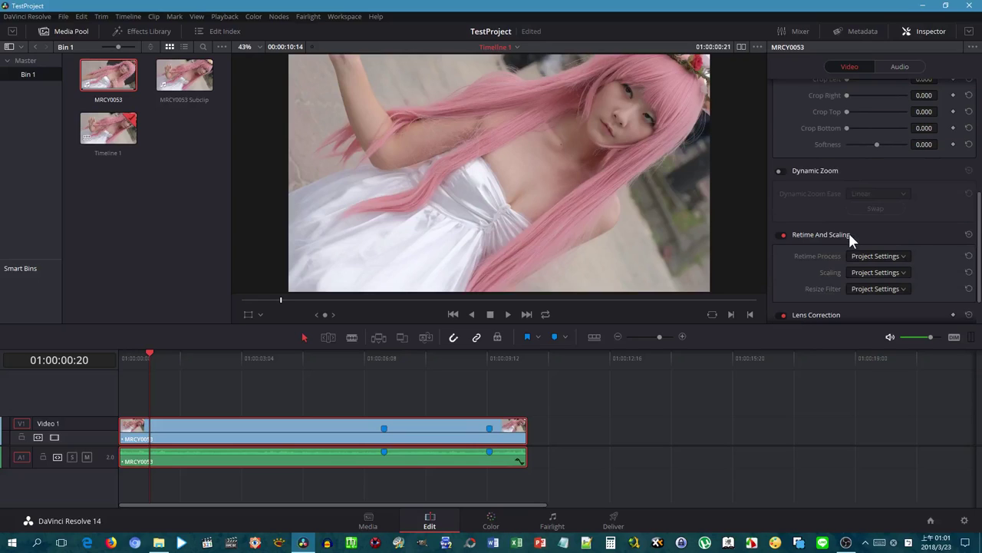
scroll(849, 233, down, 2)
scroll(848, 239, up, 3)
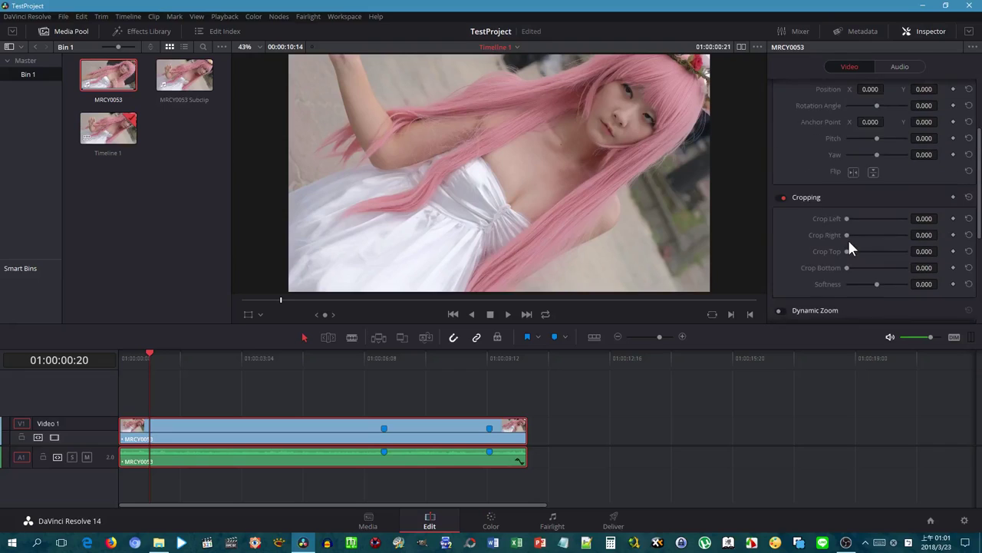
scroll(850, 244, up, 4)
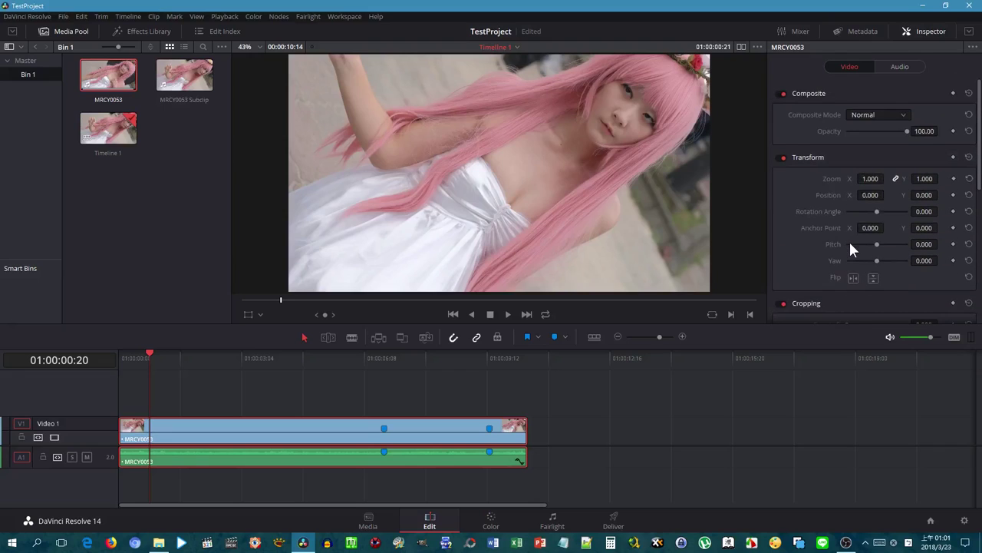
click(912, 68)
click(861, 65)
click(360, 520)
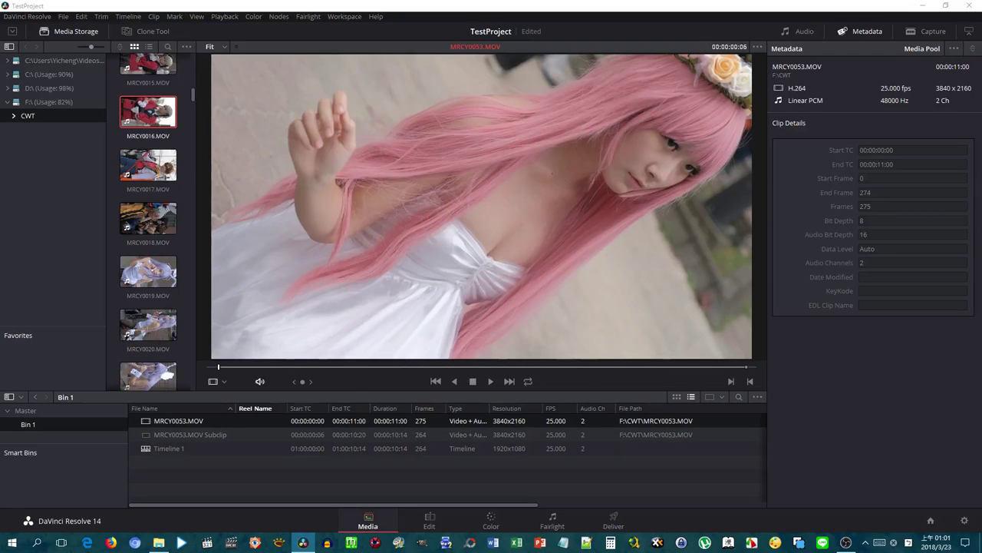
Add MRCY0054.MOV from Media Storage to the Media Pool and select it for preview.
drag(35, 368, 231, 482)
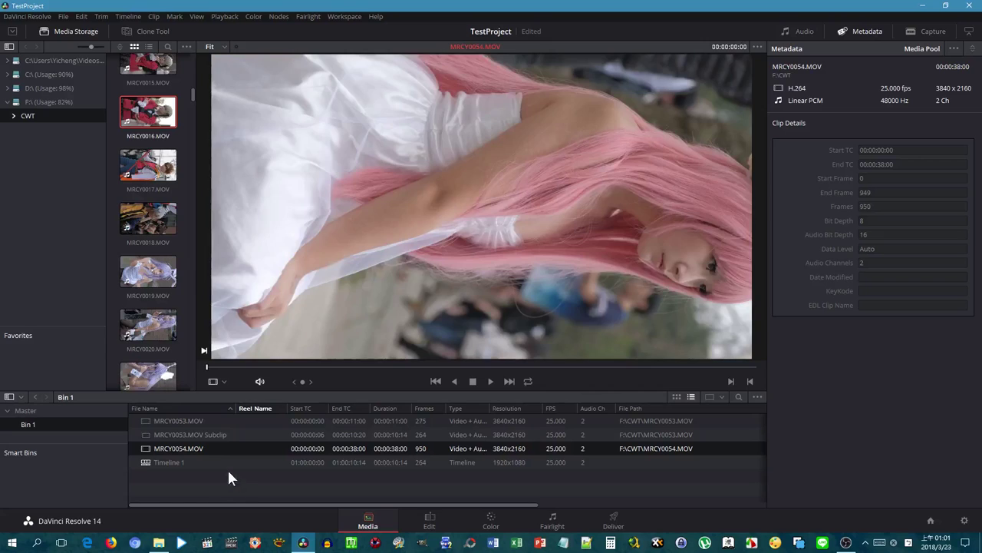
click(184, 436)
click(182, 450)
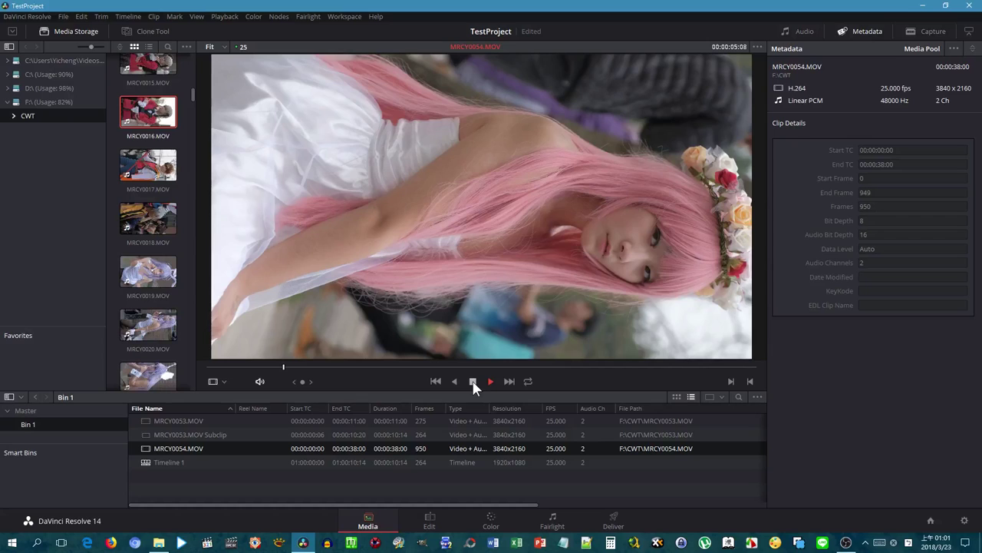
Mark a 125-frame range on MRCY0054.MOV, save it as a subclip, and return to Edit.
click(472, 381)
click(328, 367)
mouse_move(327, 367)
mouse_down()
mouse_move(296, 364)
mouse_move(309, 365)
mouse_up()
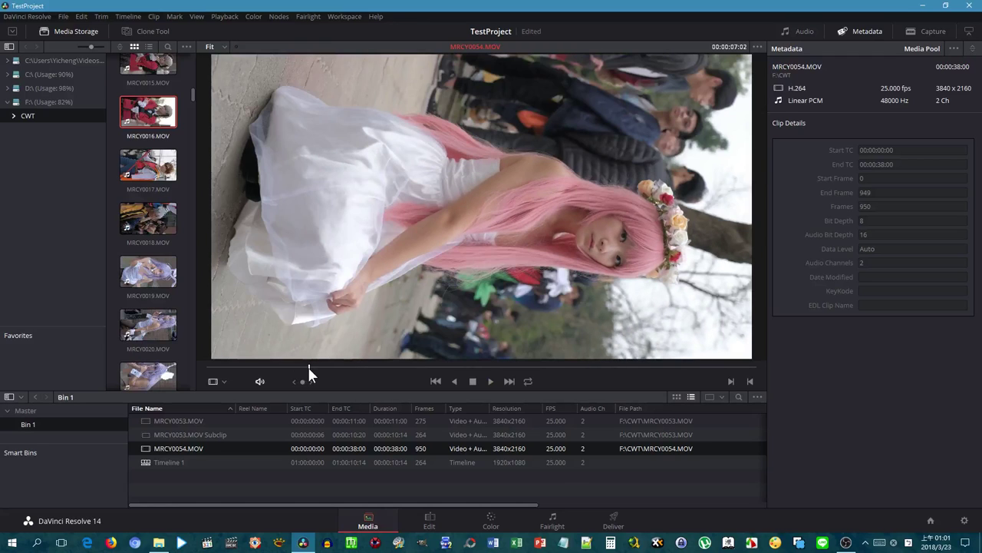
click(254, 366)
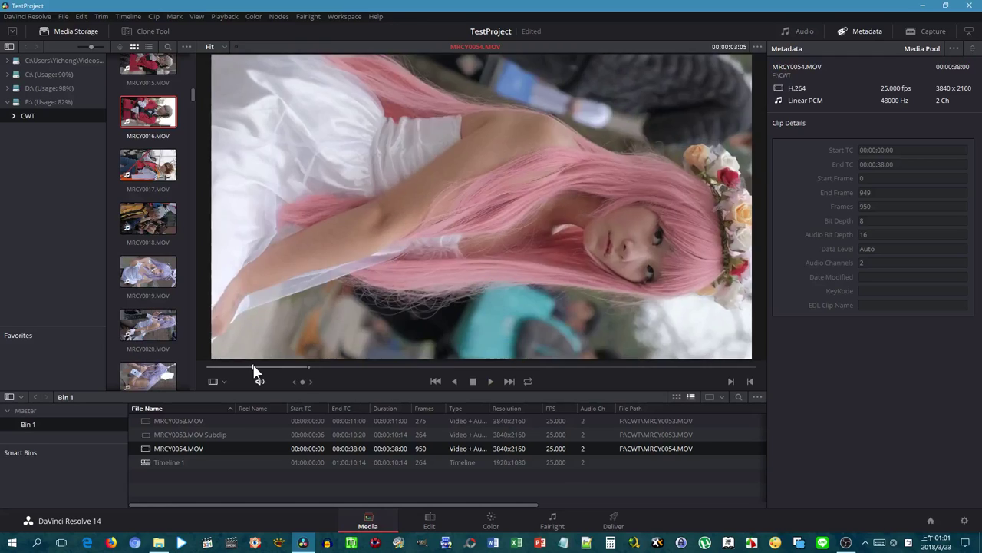
drag(252, 365, 237, 367)
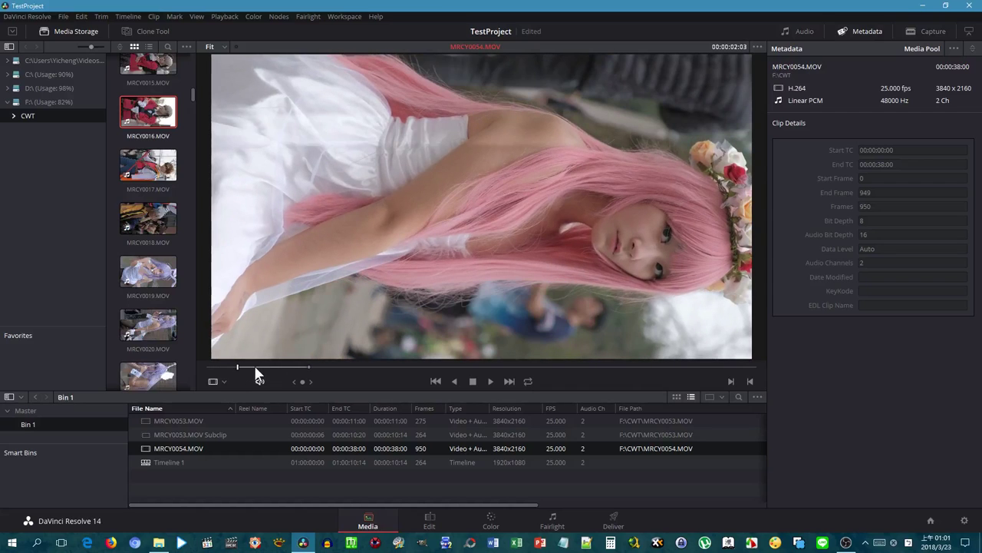
right_click(255, 367)
click(269, 371)
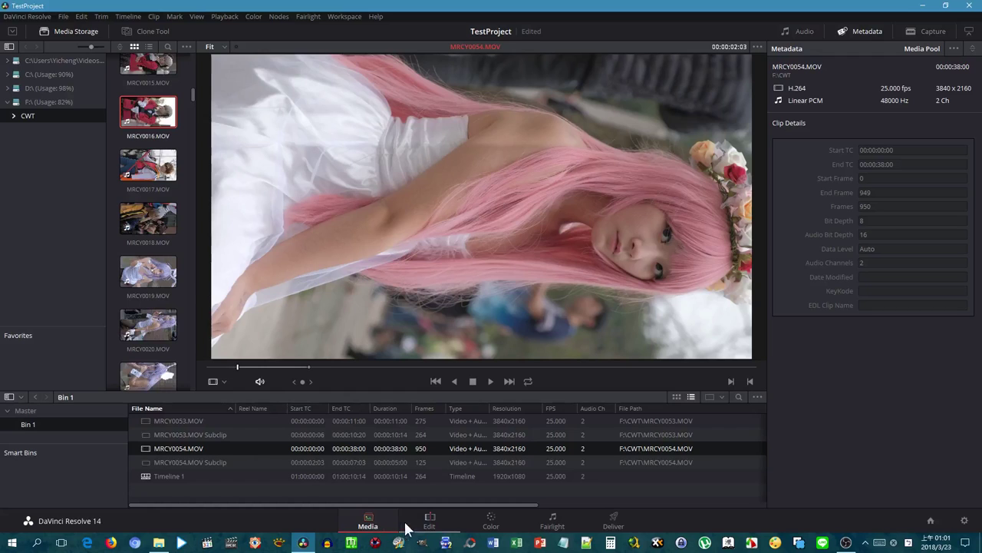
click(430, 522)
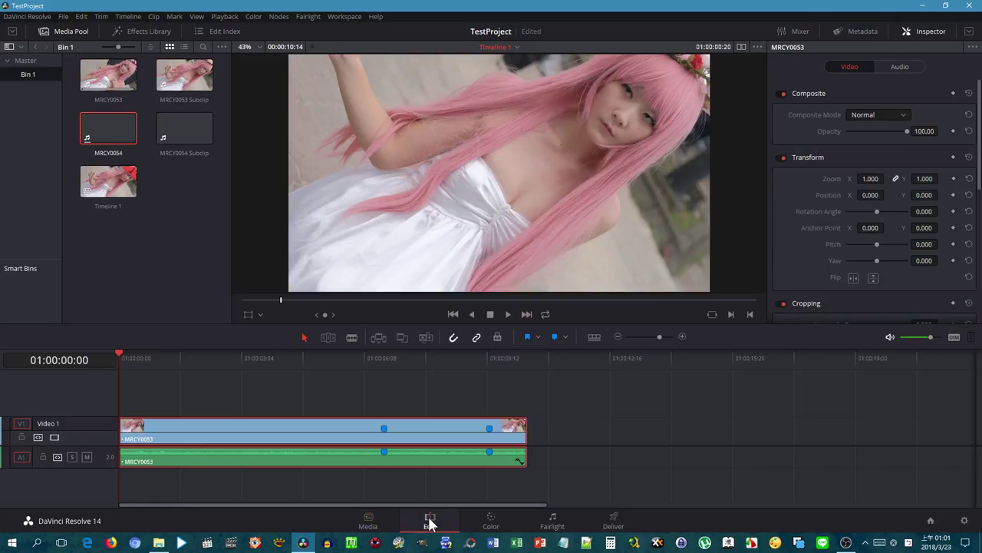
Drop the MRCY0054 Subclip onto Video 1 right after MRCY0053 and load it in the viewer.
click(176, 126)
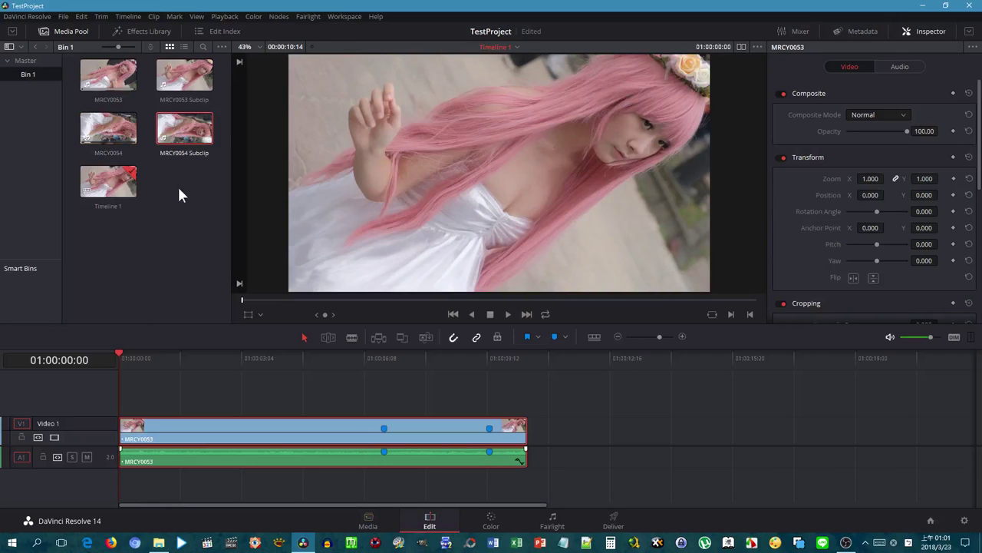
mouse_move(184, 128)
mouse_down()
mouse_move(609, 458)
mouse_move(589, 443)
mouse_up()
click(587, 443)
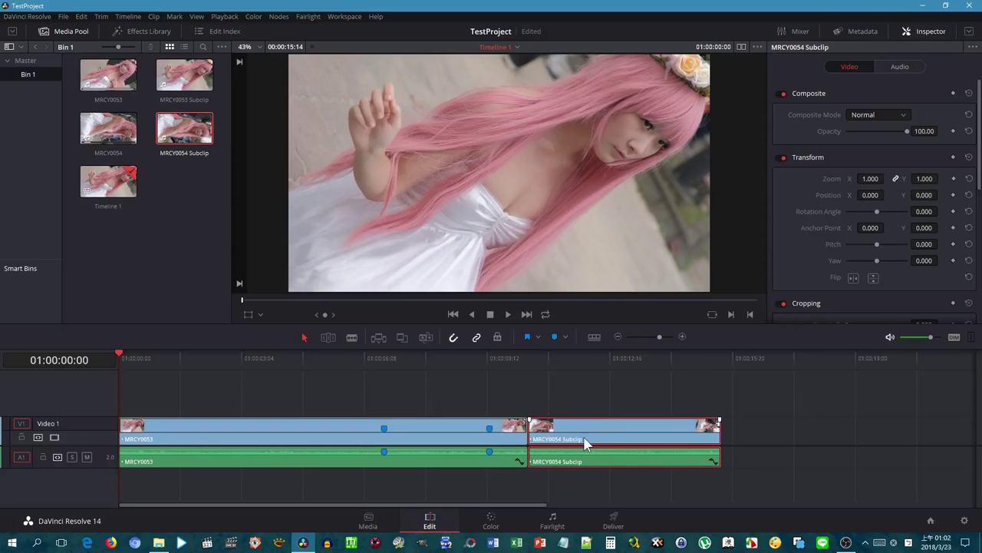
double_click(585, 443)
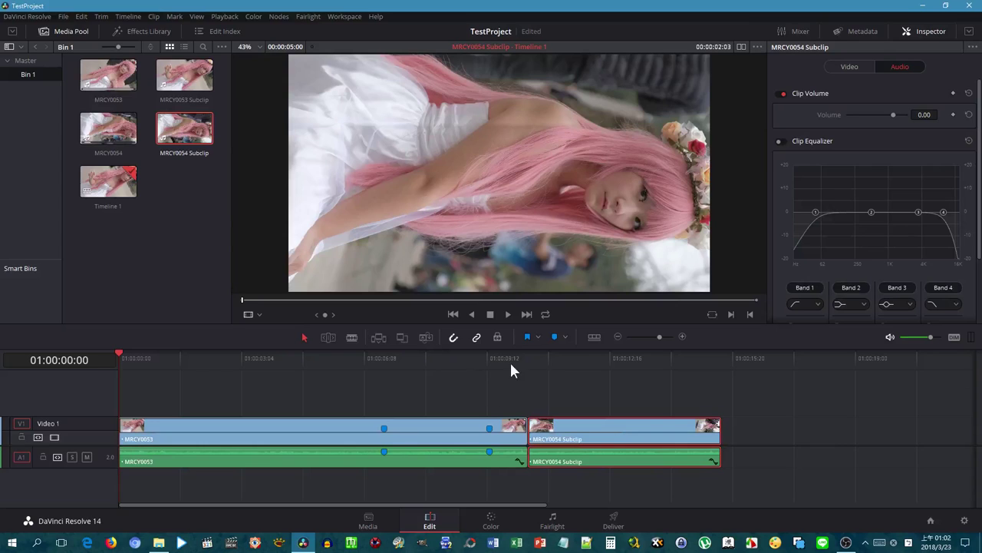
click(456, 441)
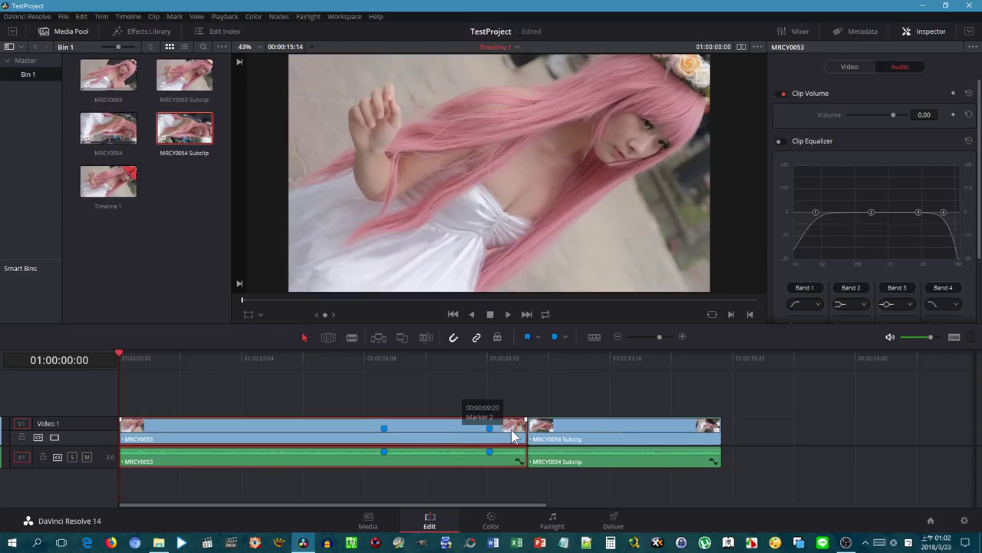
click(525, 430)
right_click(527, 432)
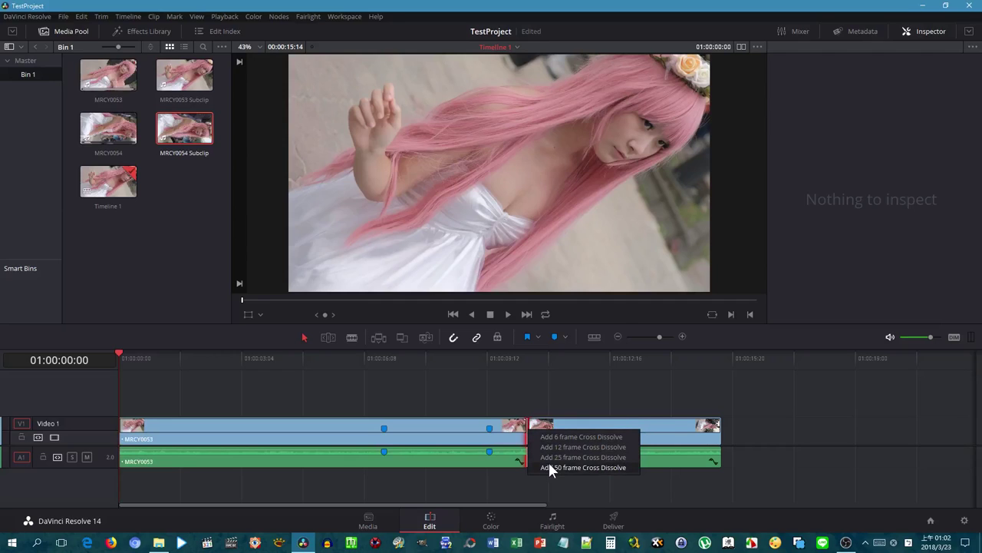
click(550, 464)
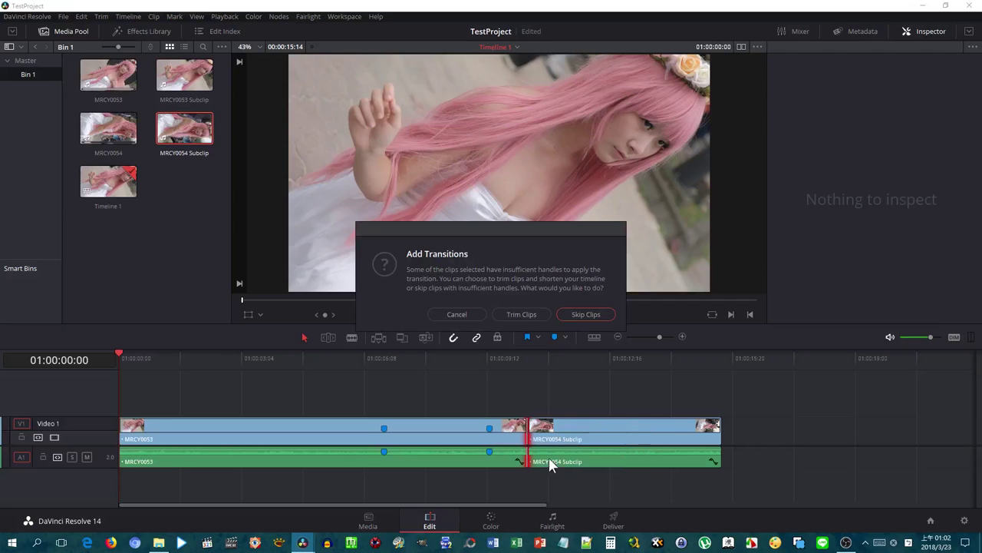
click(515, 312)
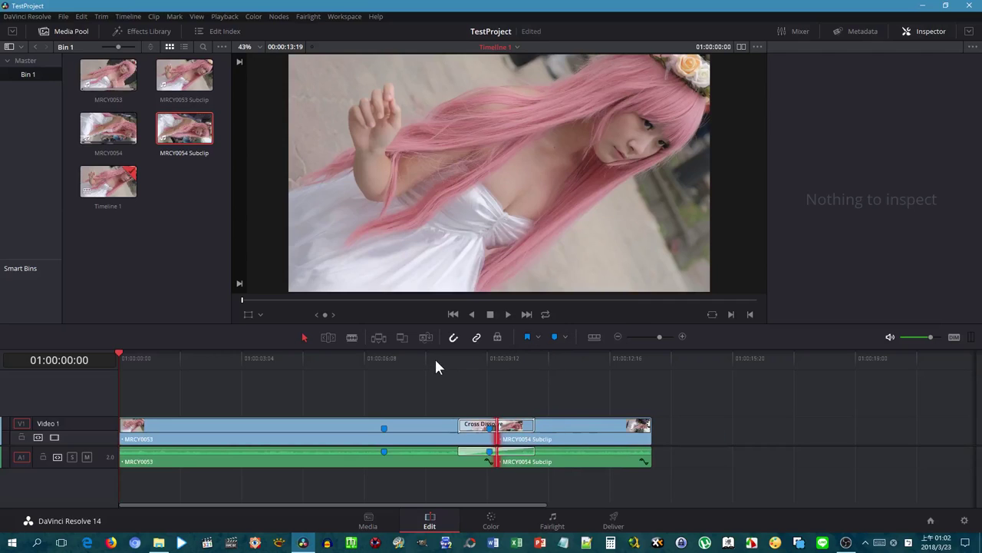
click(505, 316)
click(508, 313)
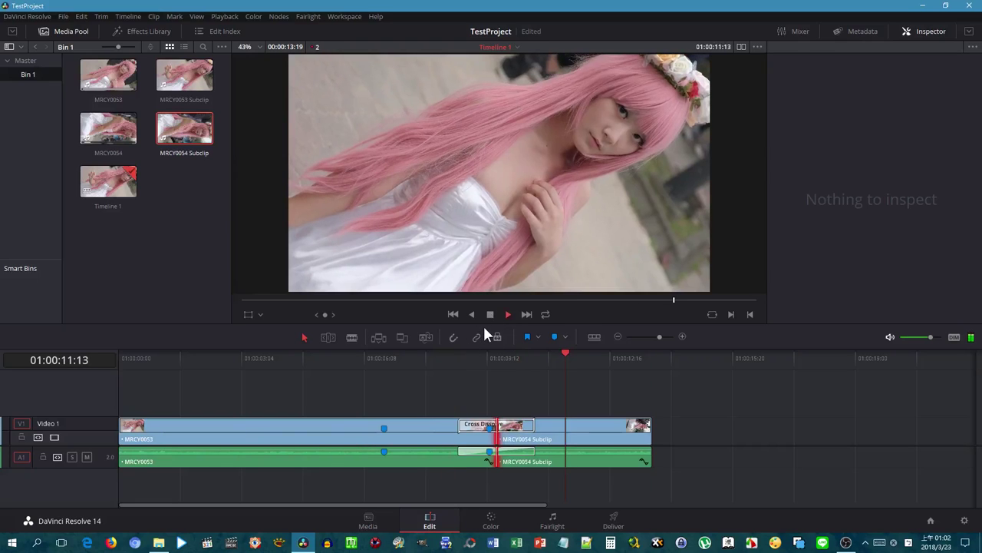
click(452, 358)
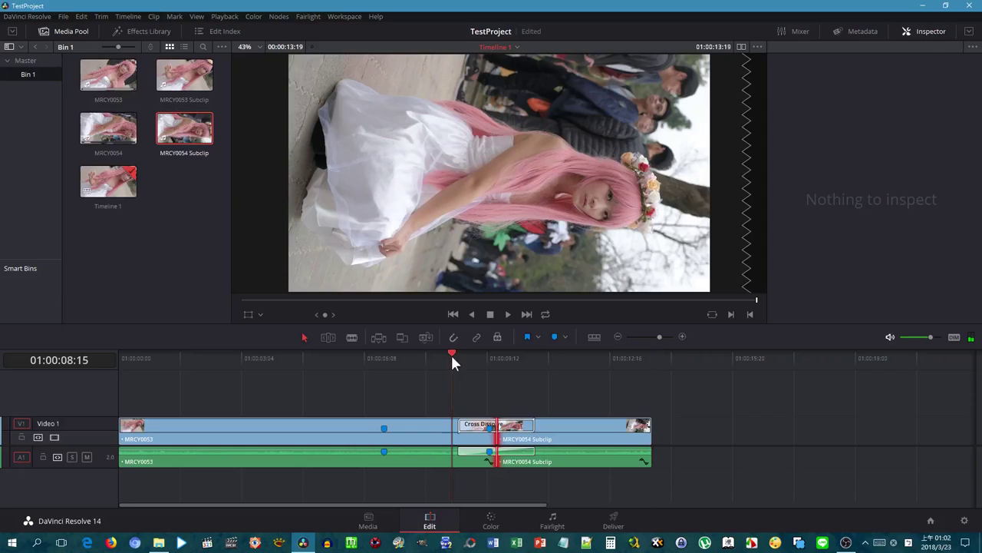
drag(452, 350, 640, 401)
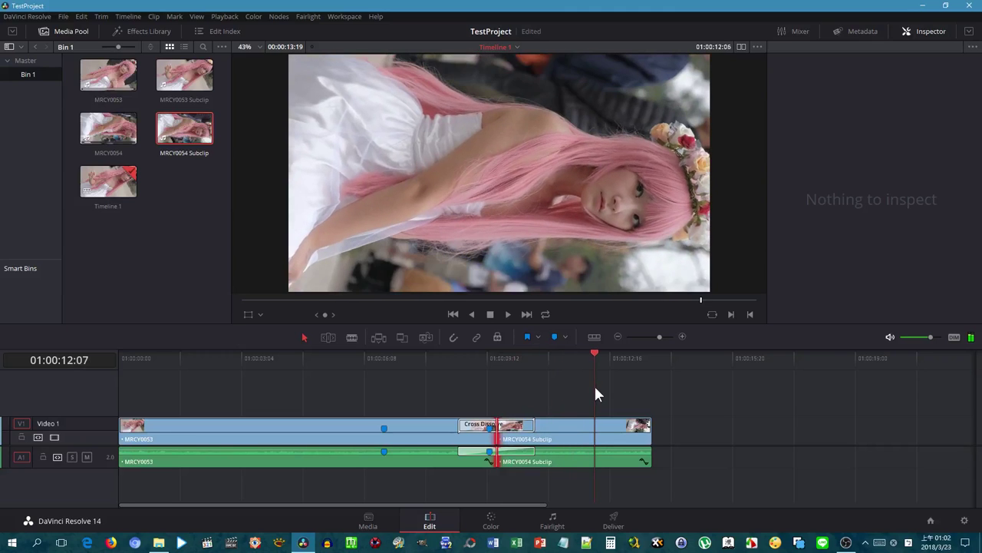
Show the MRCY0054 Subclip's retime controls with Ctrl+R and stretch it to 50% speed.
click(597, 437)
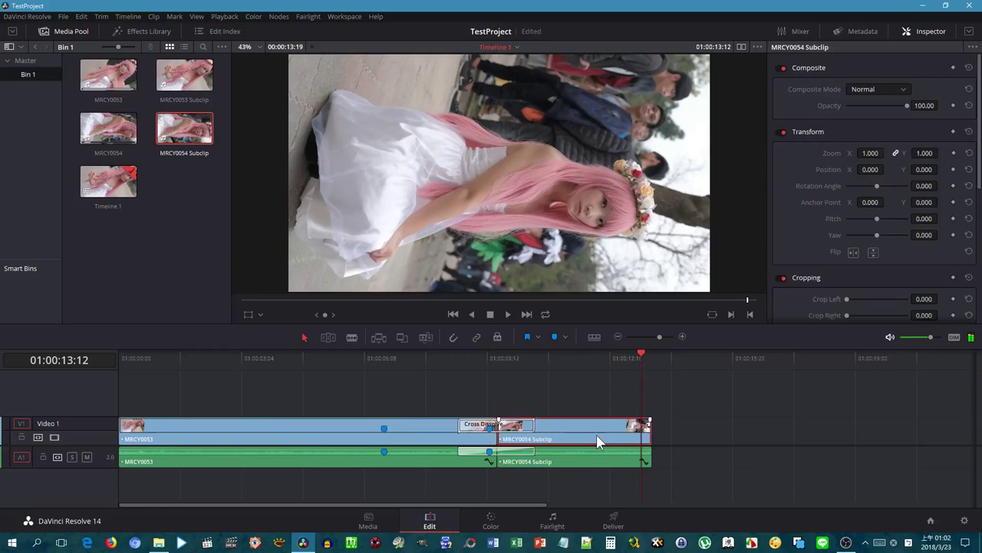
key(ctrl+r)
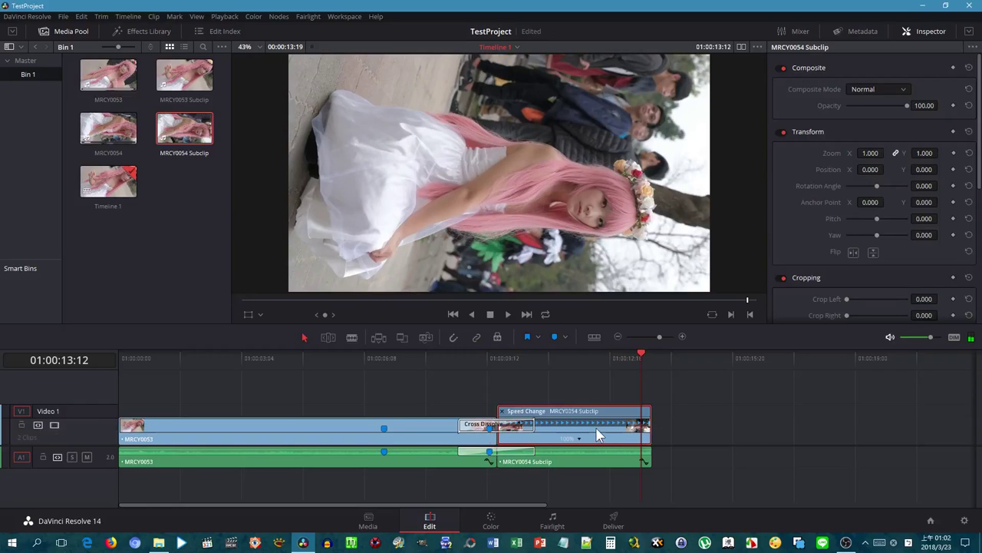
double_click(611, 414)
click(611, 407)
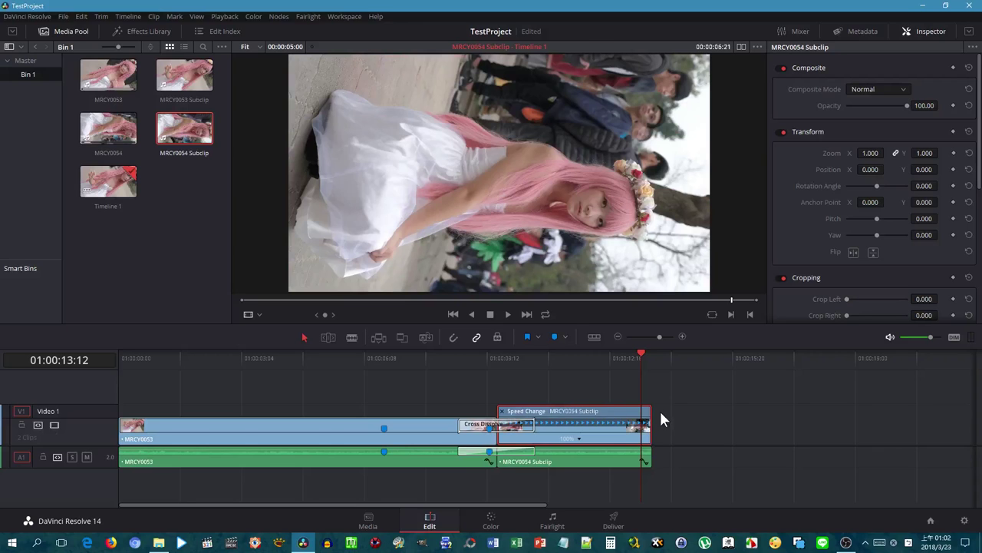
click(592, 459)
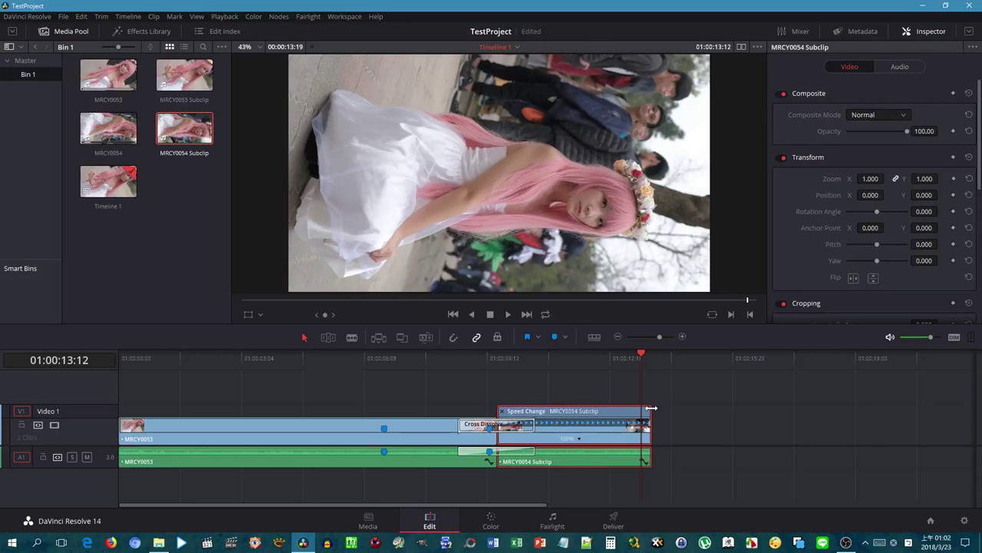
mouse_move(653, 408)
mouse_down()
mouse_move(816, 413)
mouse_move(808, 413)
mouse_up()
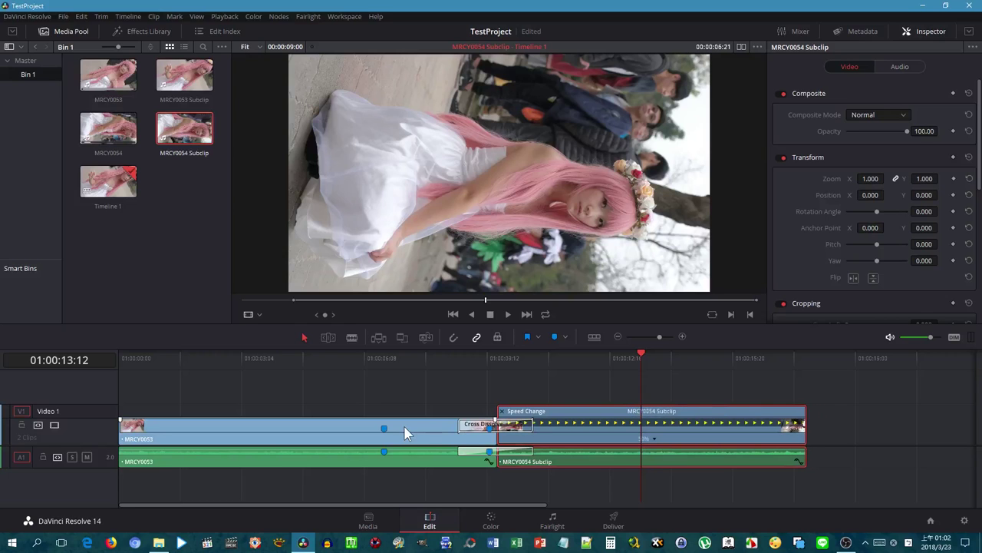
Test retiming MRCY0053 to 90%, 61% and 50%, then restore it to 100% speed.
click(407, 434)
key(ctrl+r)
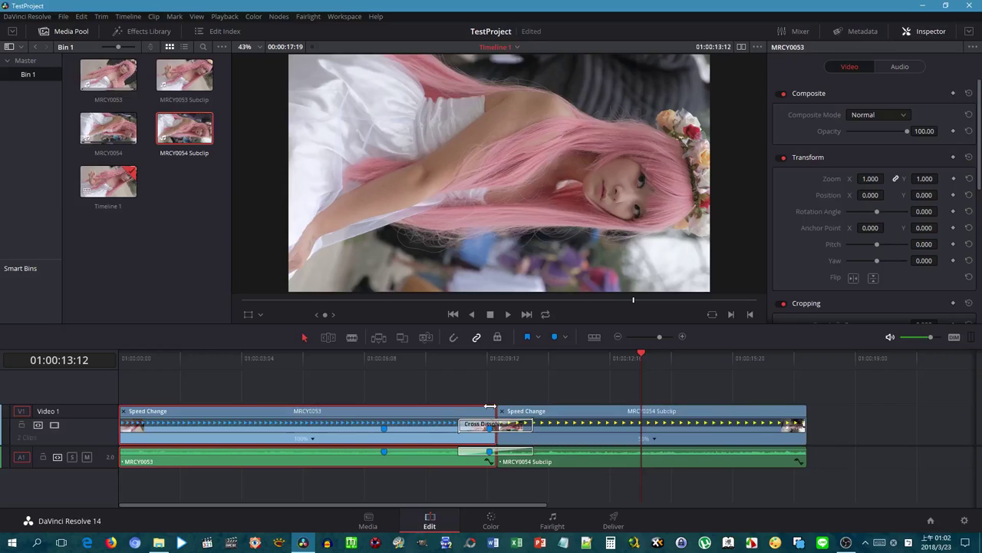
drag(491, 407, 545, 411)
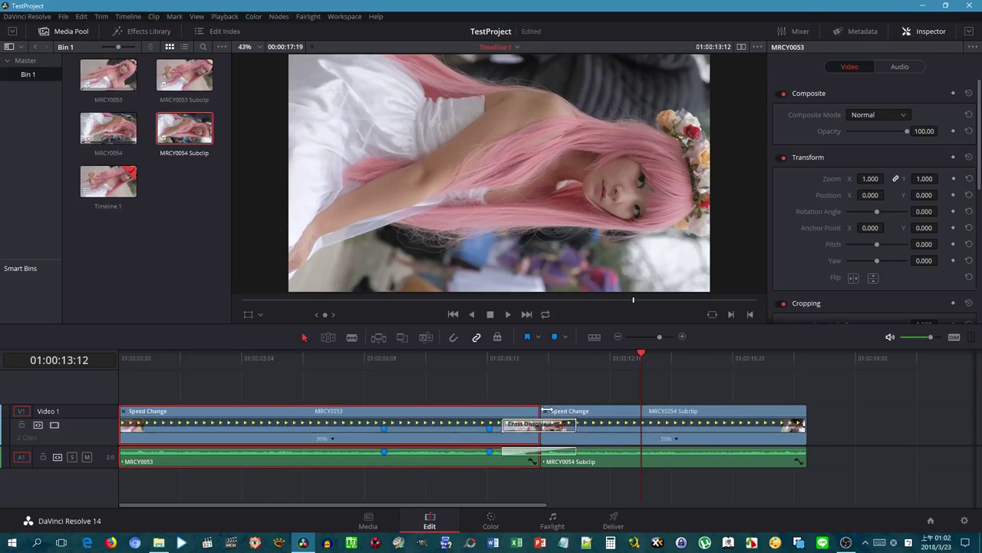
key(ctrl+z)
click(329, 337)
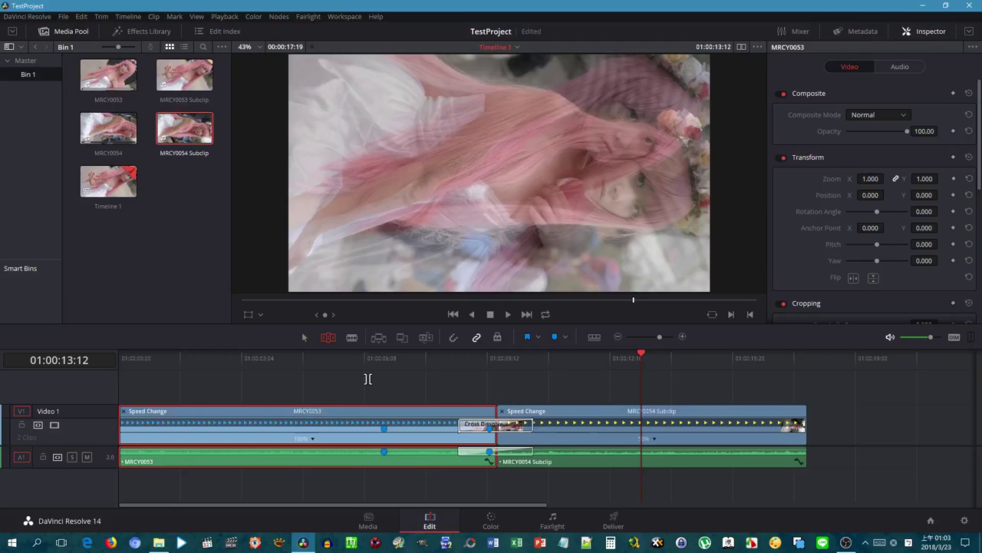
mouse_move(495, 408)
mouse_down()
mouse_move(737, 407)
mouse_move(818, 435)
mouse_up()
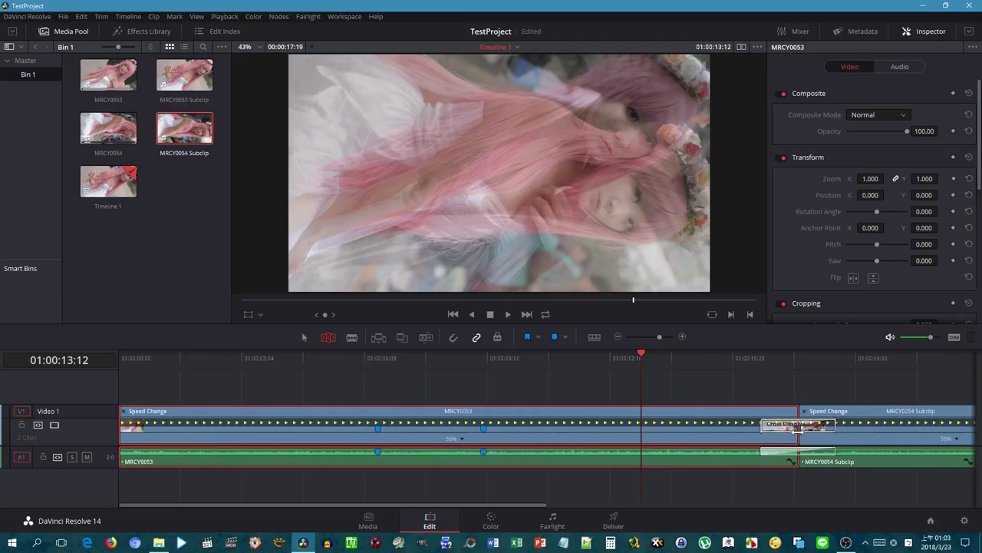
drag(818, 435, 875, 435)
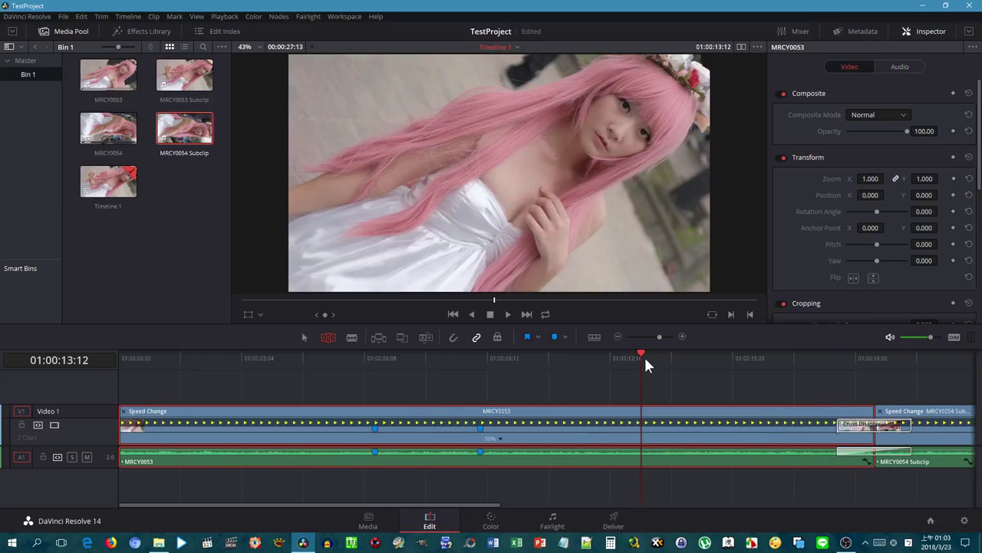
mouse_move(637, 359)
mouse_down()
mouse_move(689, 365)
mouse_move(482, 372)
mouse_up()
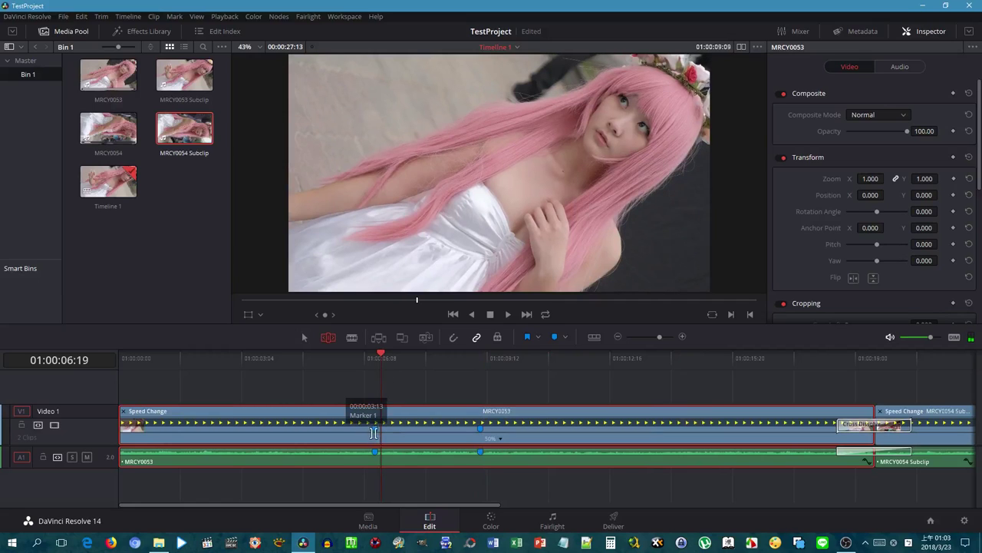
click(376, 428)
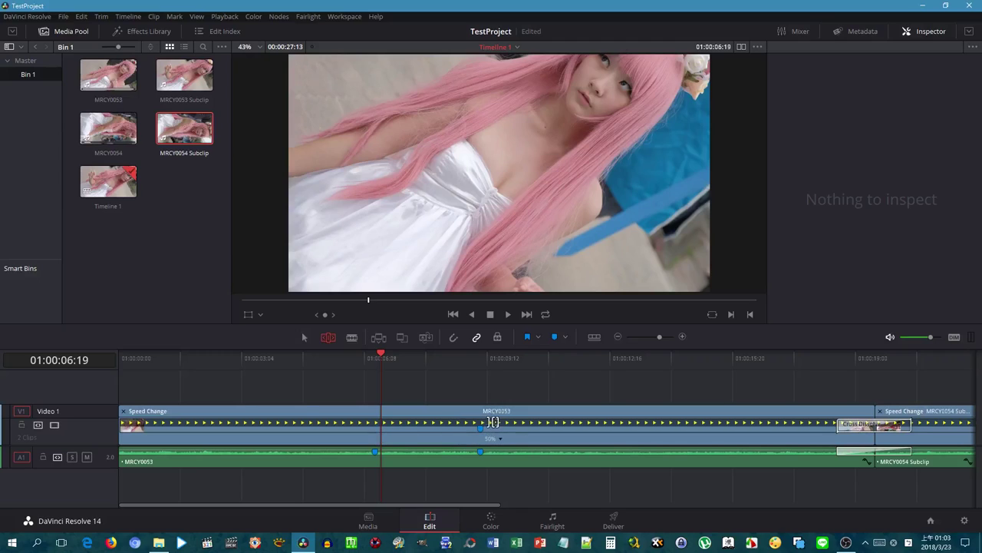
drag(474, 432, 489, 421)
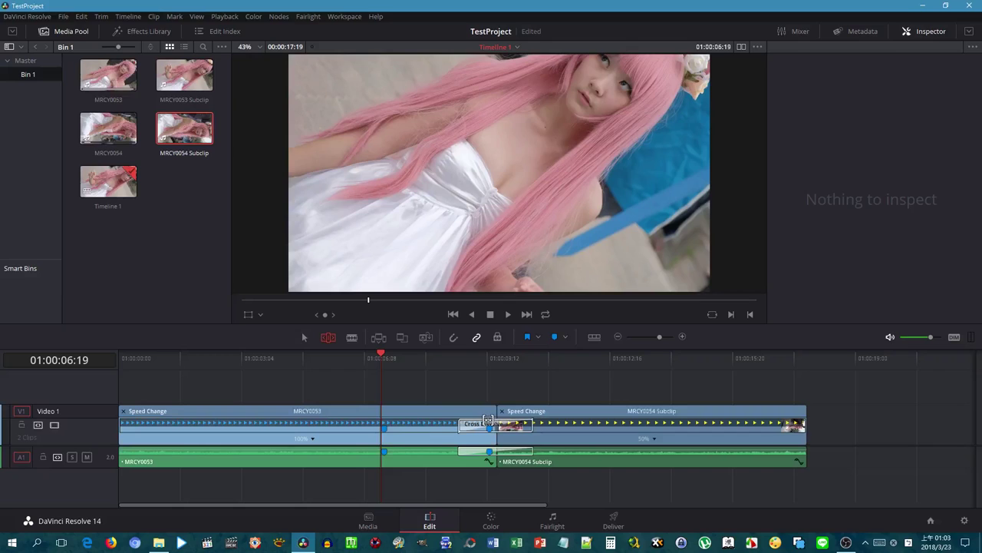
Select the MRCY0054 Subclip, hide the retime controls with Ctrl+R, and go to the Color page.
right_click(349, 413)
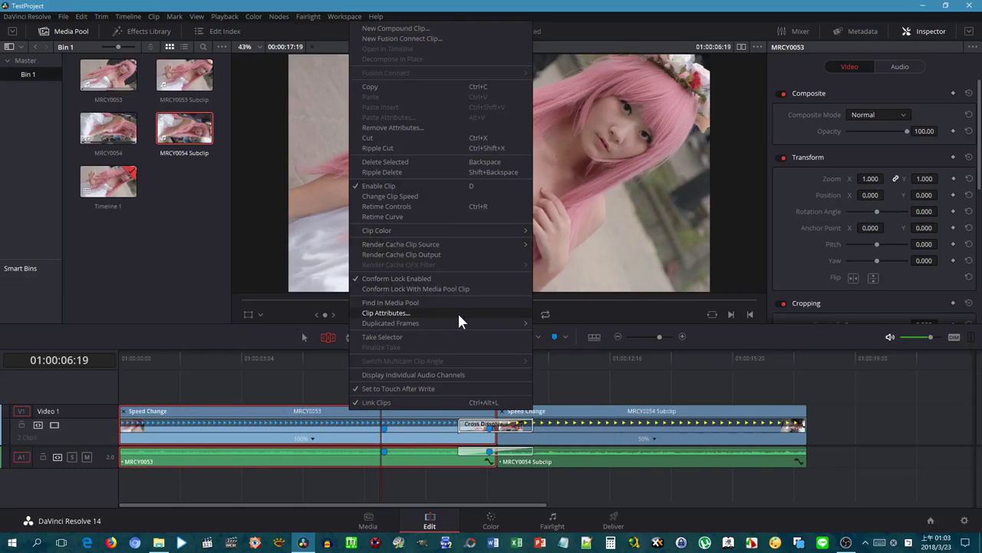
click(293, 391)
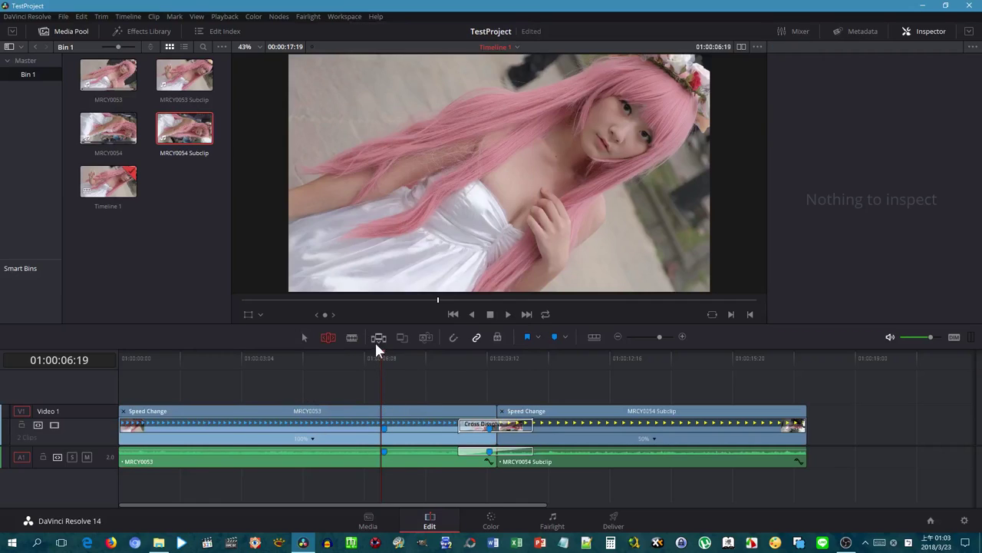
drag(381, 356, 524, 367)
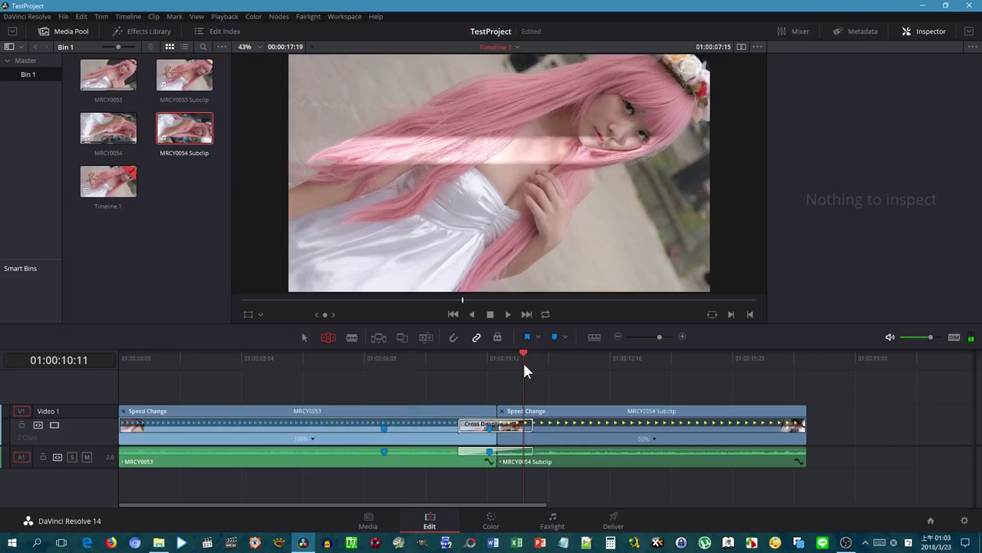
click(525, 419)
key(ctrl+r)
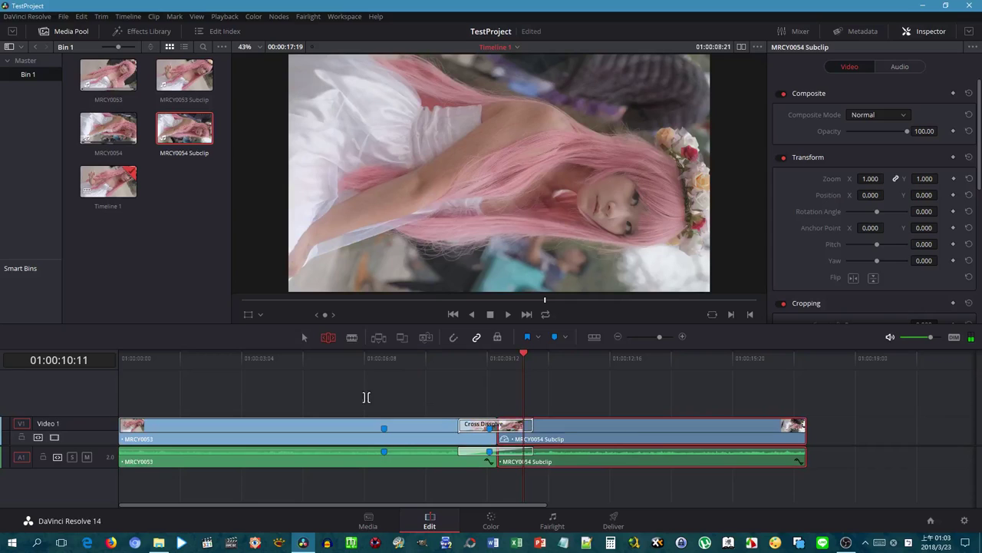
mouse_move(522, 355)
mouse_down()
mouse_move(169, 395)
mouse_move(102, 384)
mouse_up()
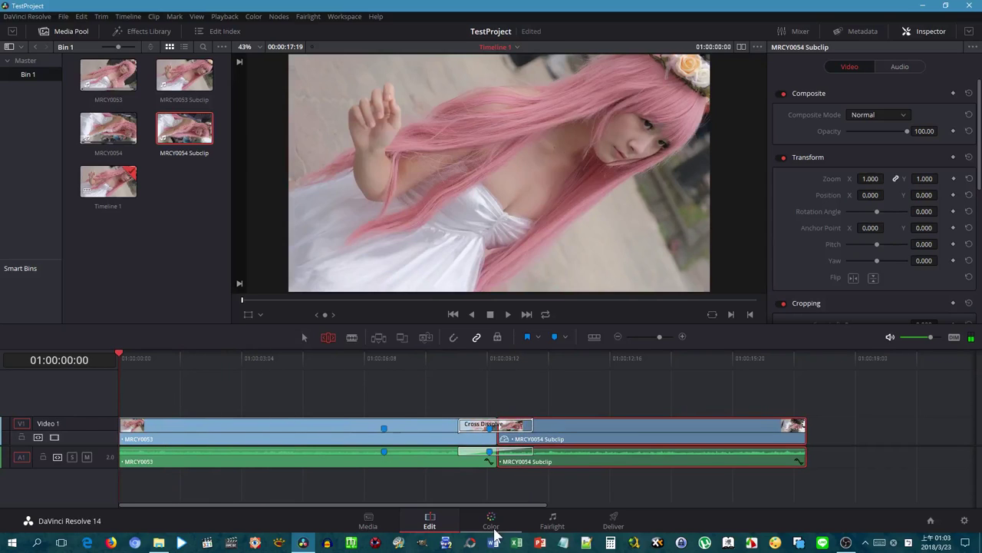
click(492, 530)
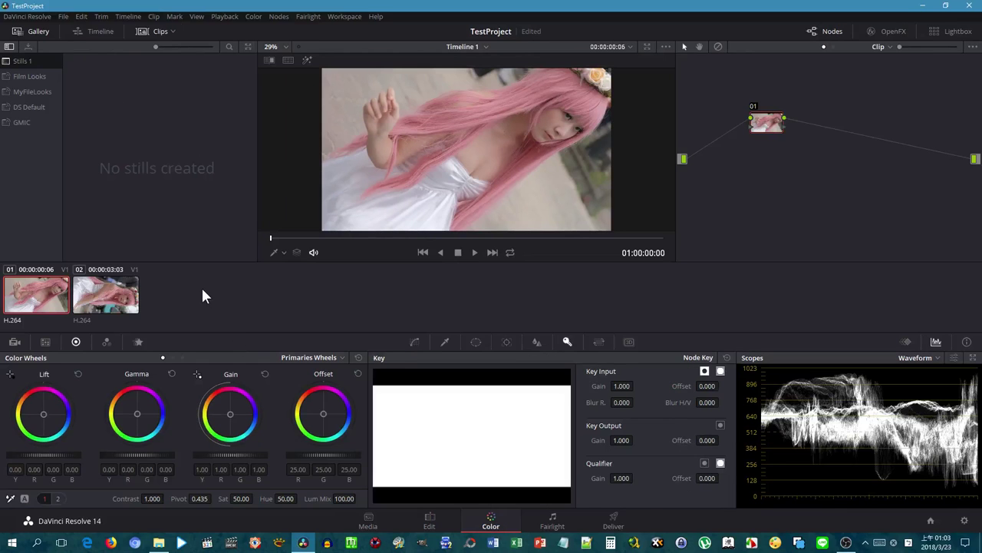
Browse the Film Looks, MyFileLooks, DS Default and GMIC gallery albums, ending on Stills 1.
click(37, 76)
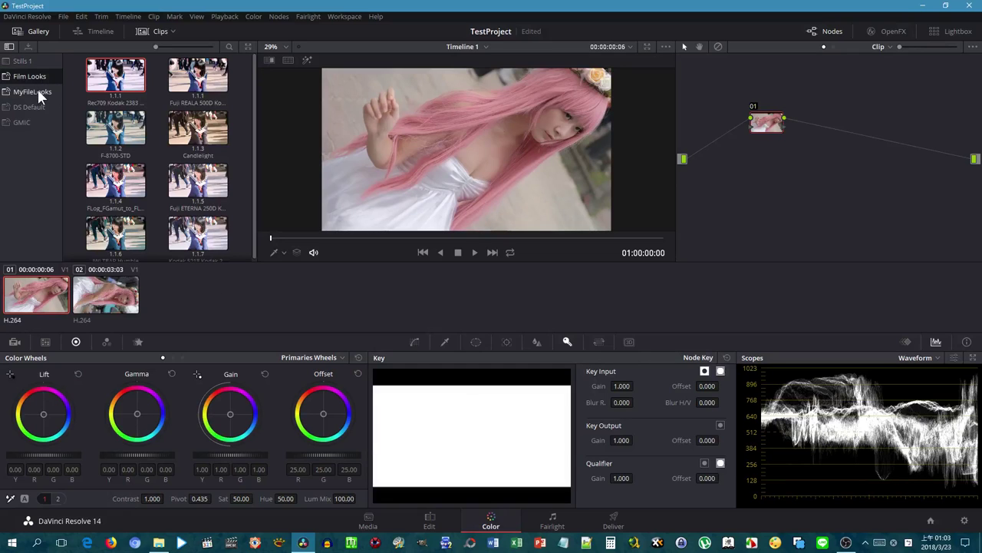
click(36, 90)
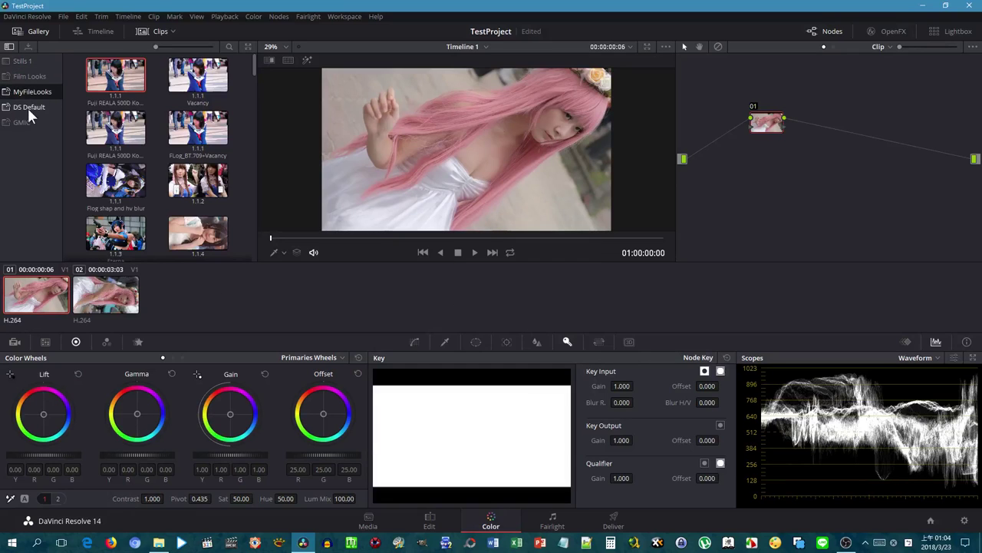
click(27, 107)
click(27, 120)
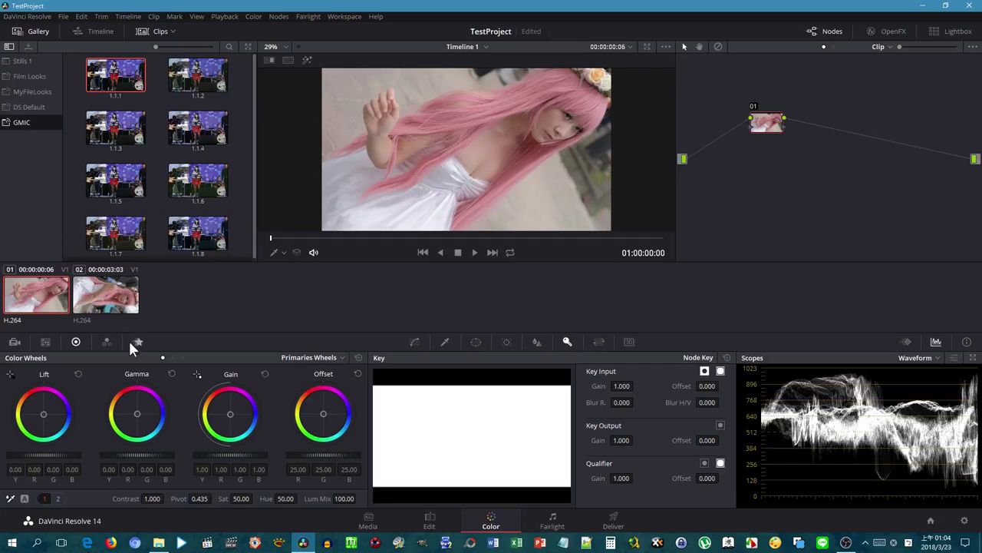
click(27, 61)
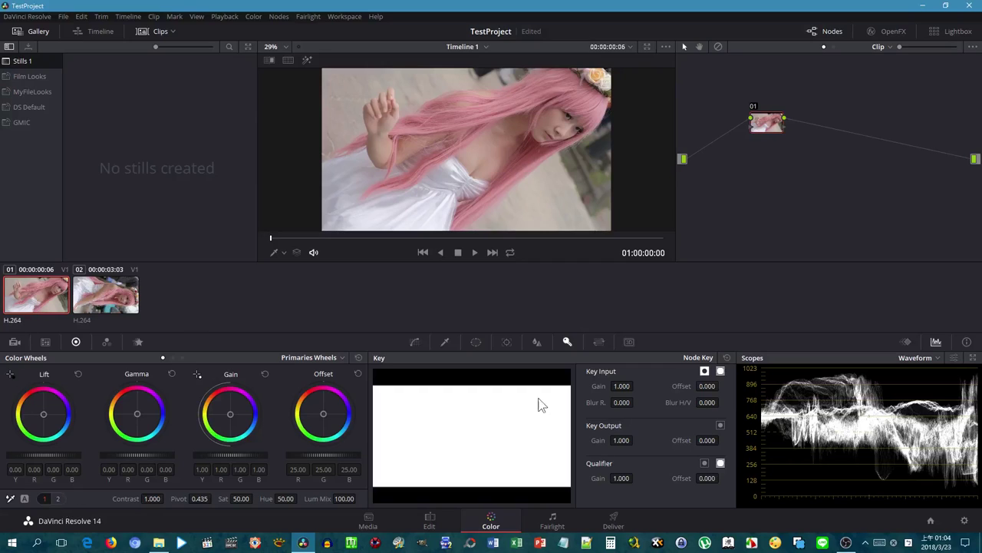
Switch the scope to RGB Parade, then back to Waveform.
click(934, 354)
click(927, 378)
click(928, 358)
click(927, 371)
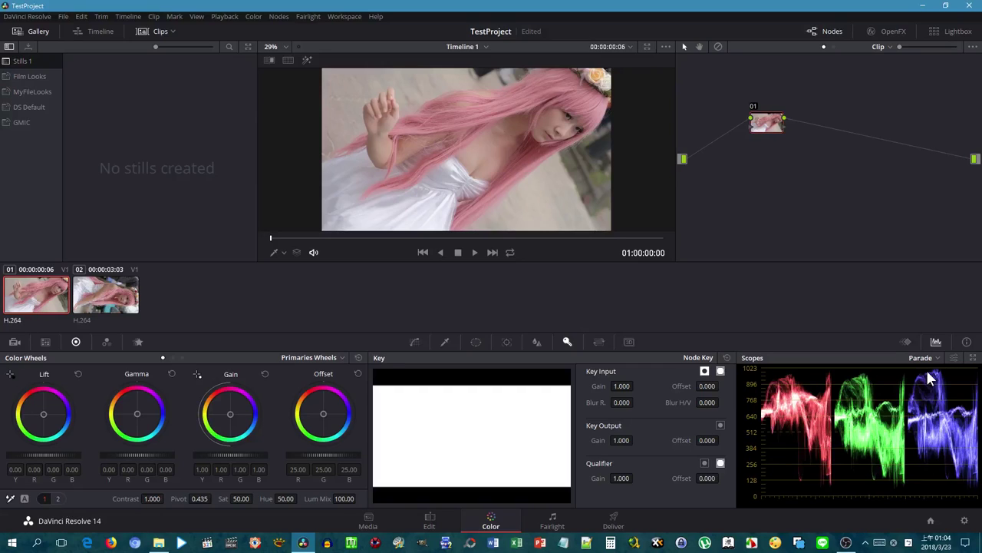
click(933, 359)
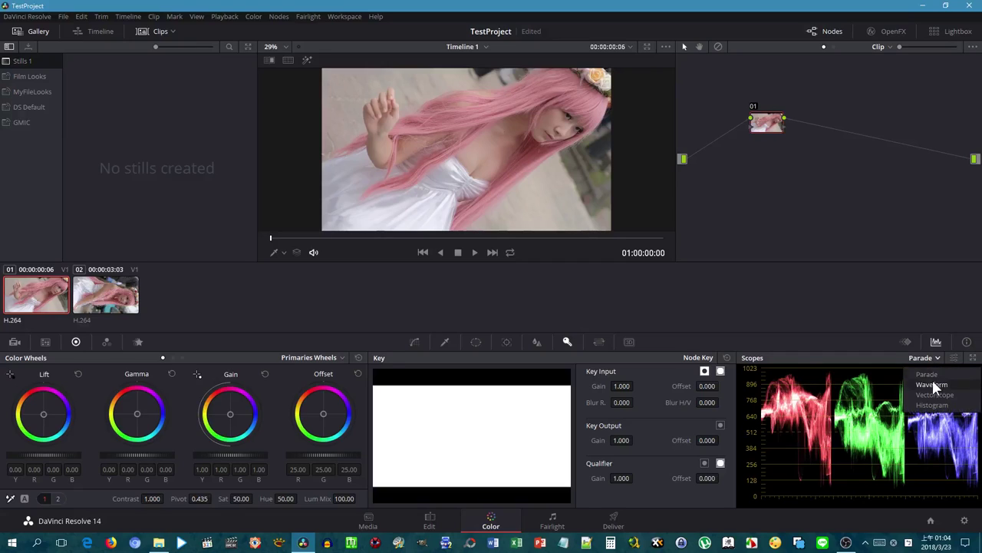
click(932, 378)
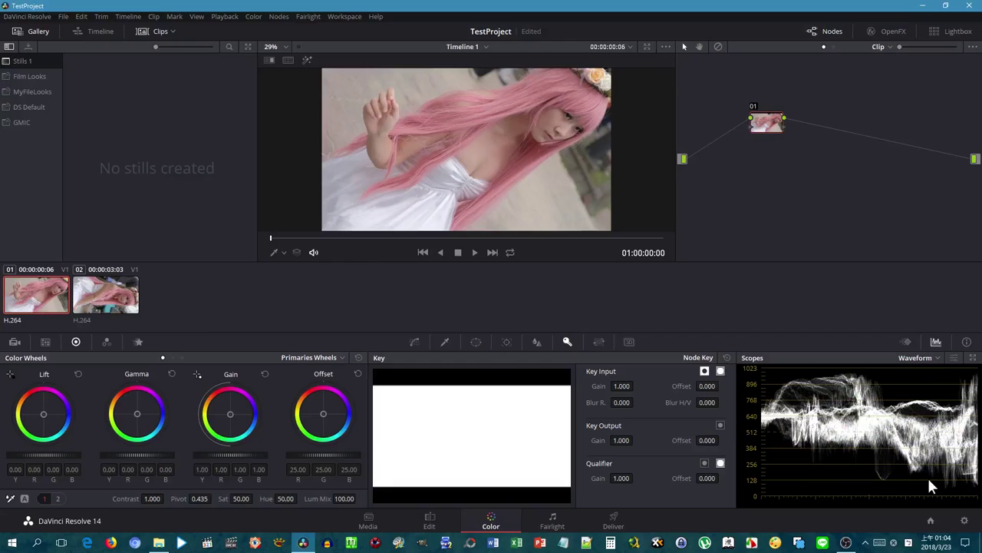
On adjustment page 2, try darkening and then lifting the Shadows value.
click(57, 499)
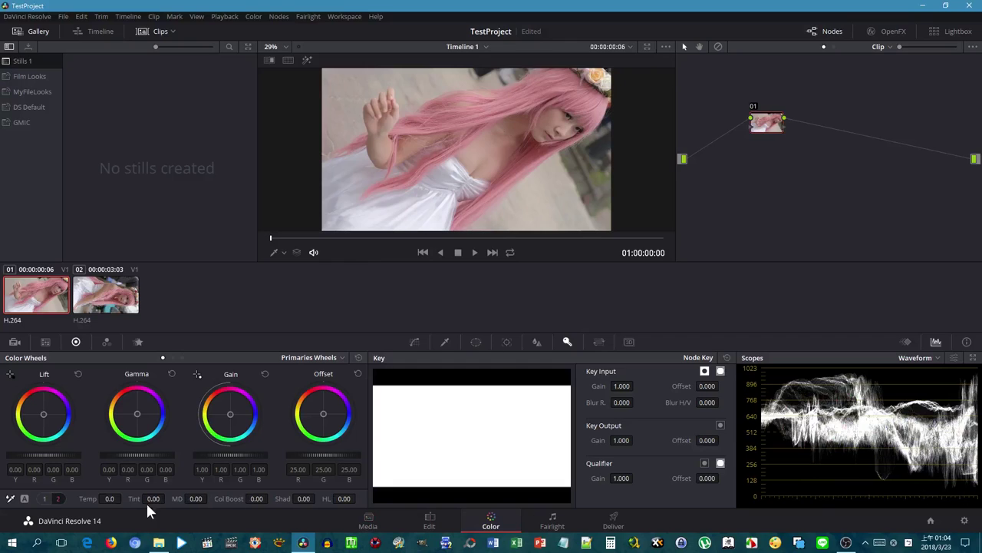
mouse_move(304, 499)
mouse_down()
mouse_move(279, 499)
mouse_move(314, 499)
mouse_move(241, 498)
mouse_up()
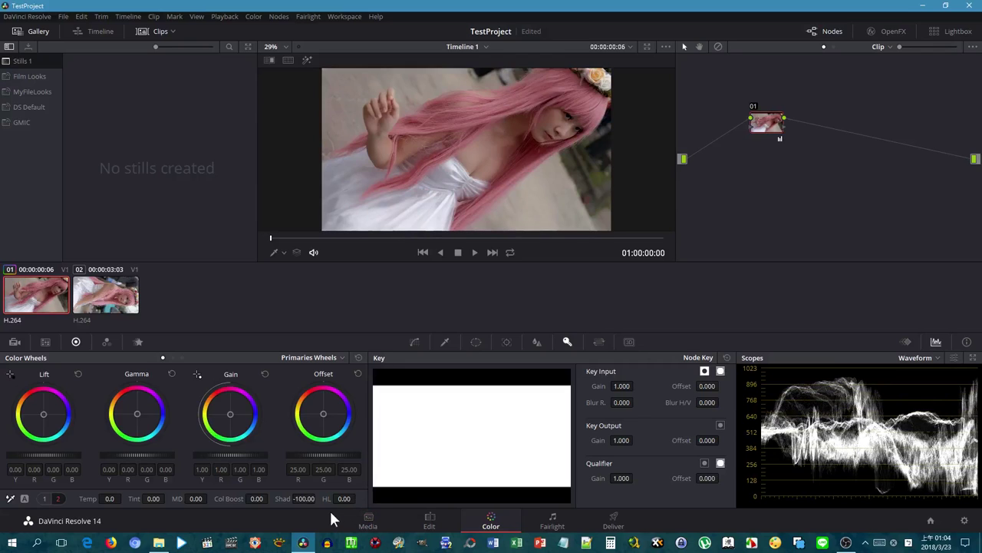
drag(303, 499, 358, 498)
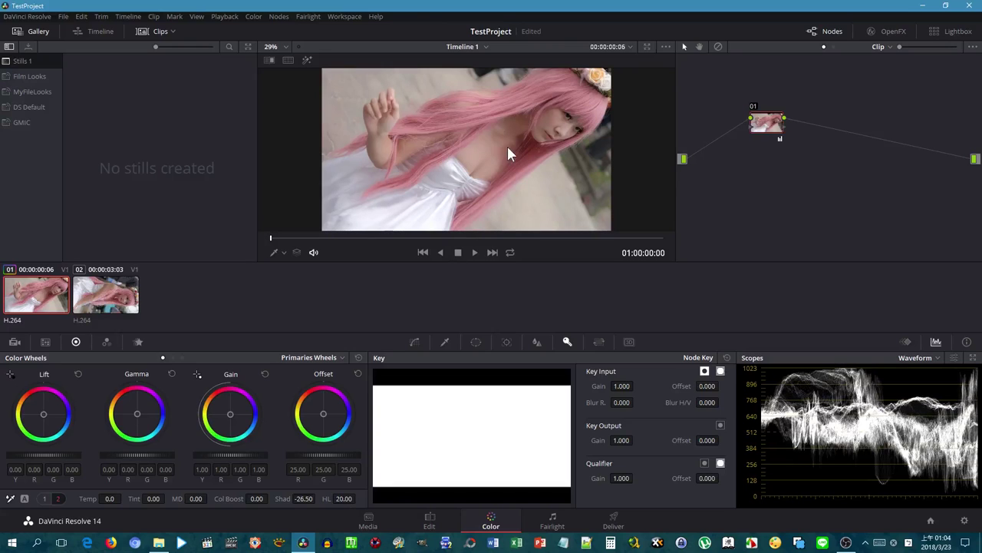
Hide the clip strip, widen the viewer, and switch the scopes to RGB Parade.
click(150, 33)
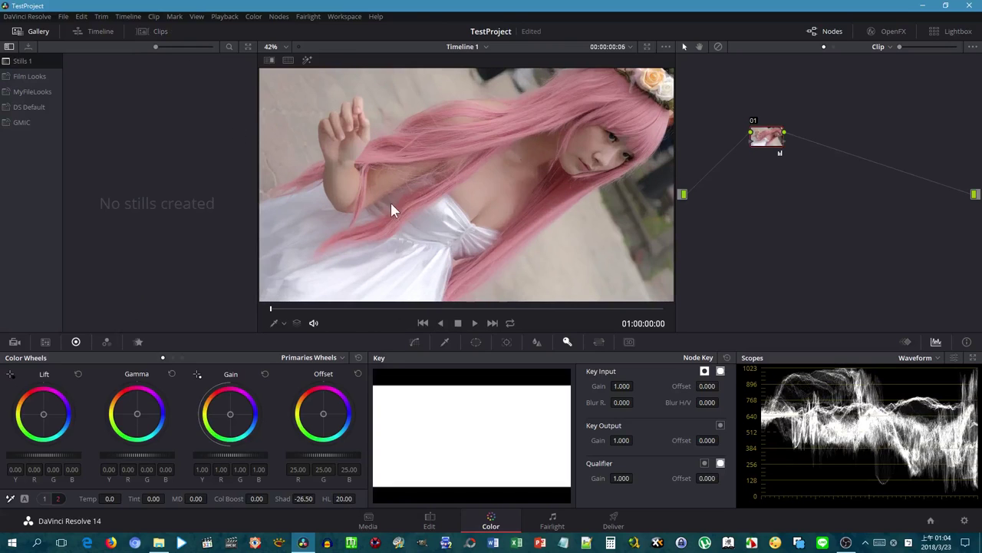
drag(676, 171, 731, 171)
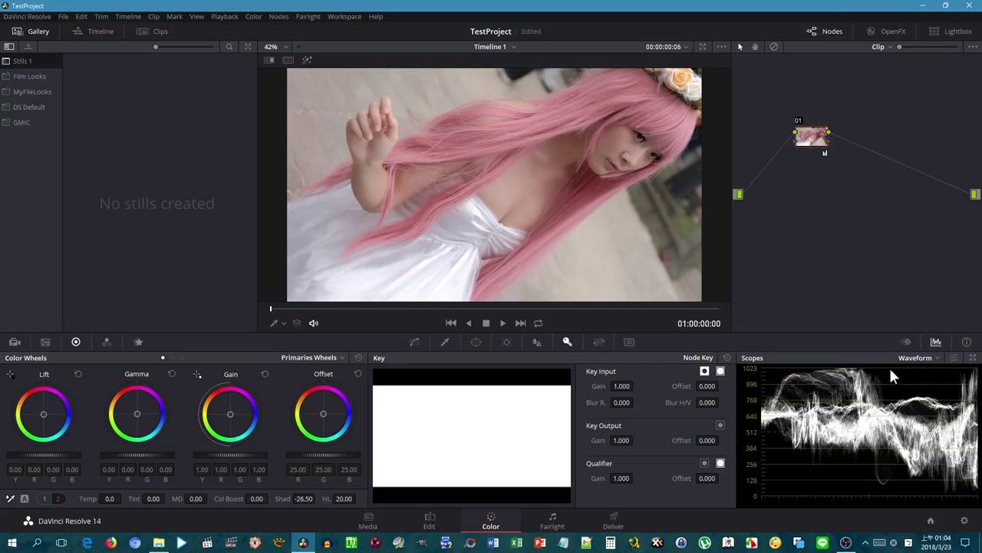
click(918, 359)
click(926, 381)
click(923, 360)
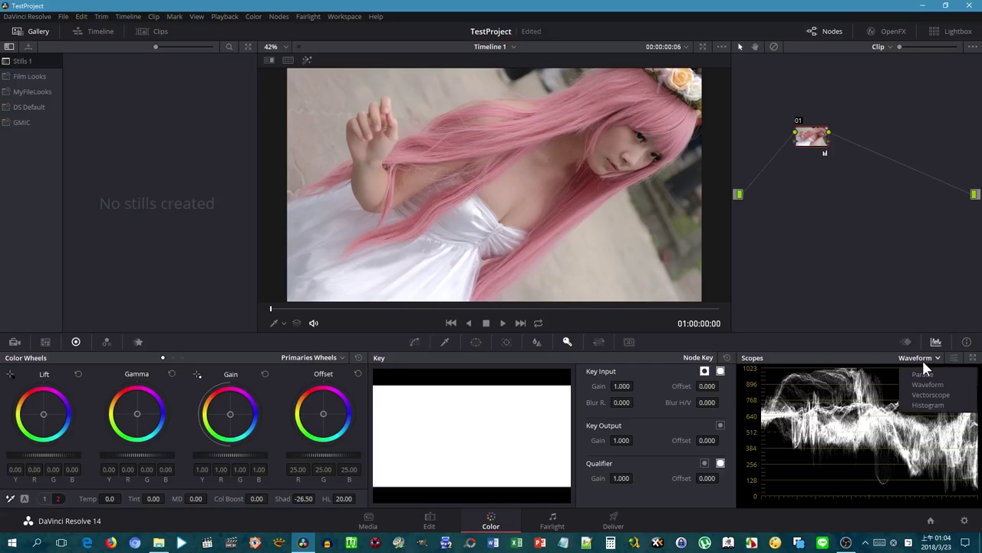
click(924, 378)
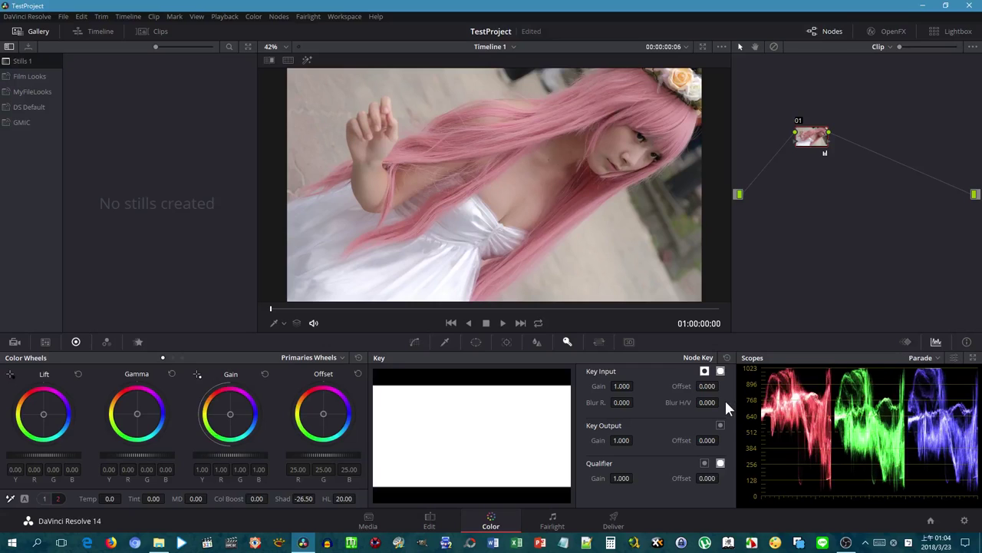
Set Highlights to 9.50 and Shadows to -53.50.
click(341, 499)
text(3)
key(Return)
drag(338, 498, 342, 498)
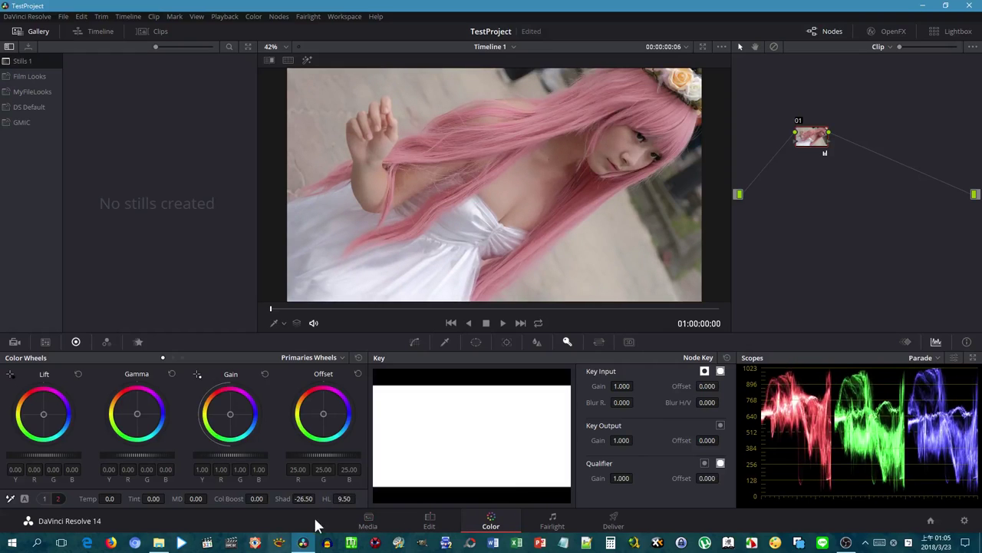
mouse_move(303, 498)
mouse_down()
mouse_move(318, 498)
mouse_move(308, 498)
mouse_up()
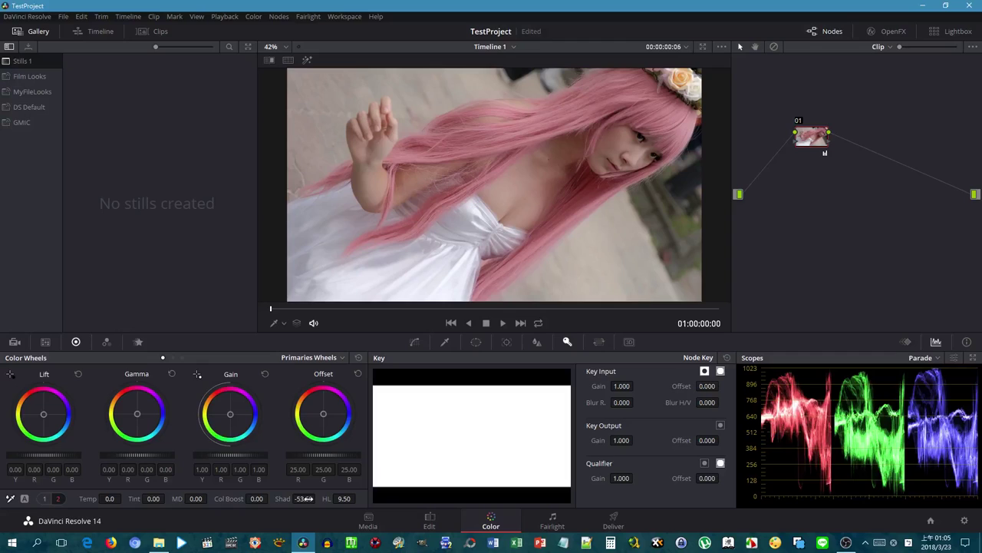
Lower Contrast slightly and tweak Saturation on adjustment page 1.
click(46, 496)
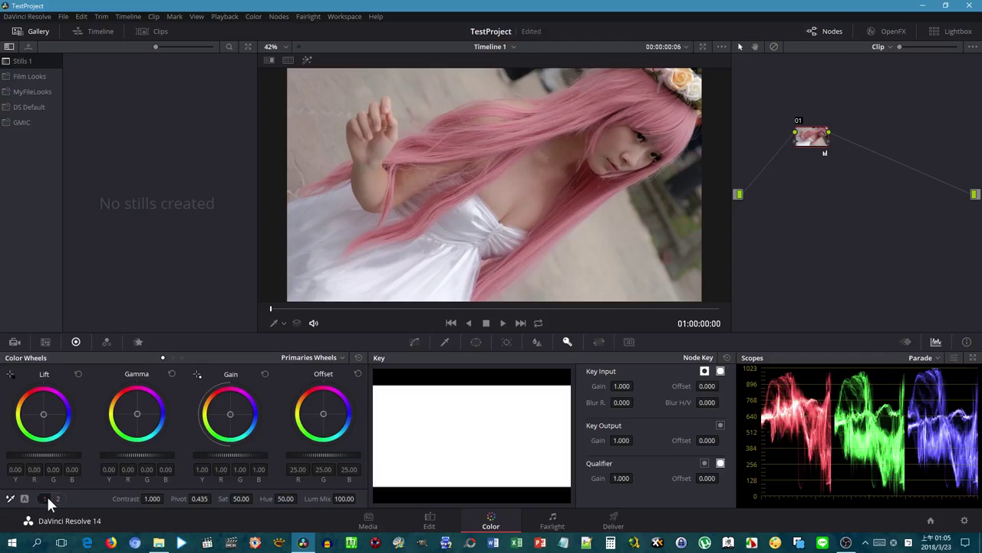
mouse_move(152, 499)
mouse_down()
mouse_move(131, 498)
mouse_move(192, 498)
mouse_move(166, 498)
mouse_up()
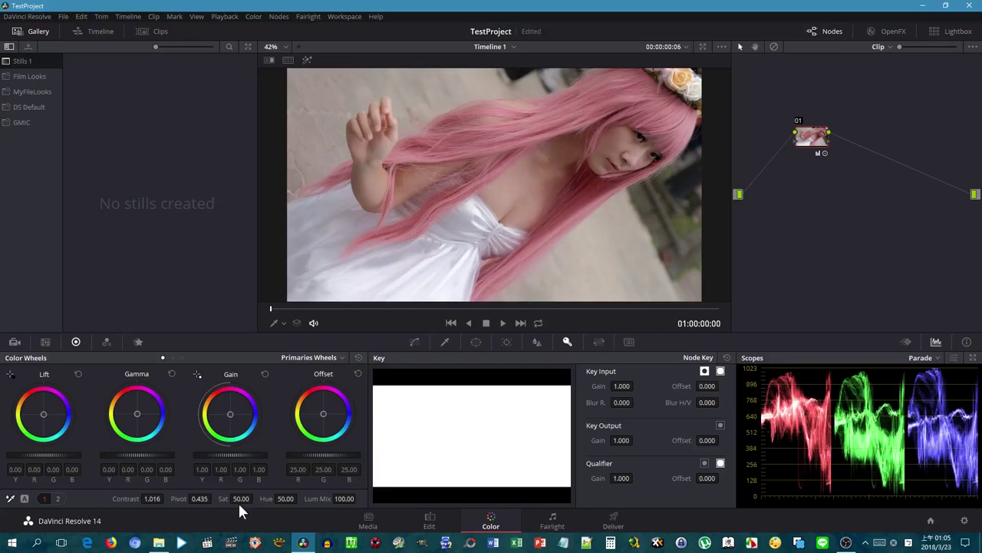
drag(241, 498, 255, 498)
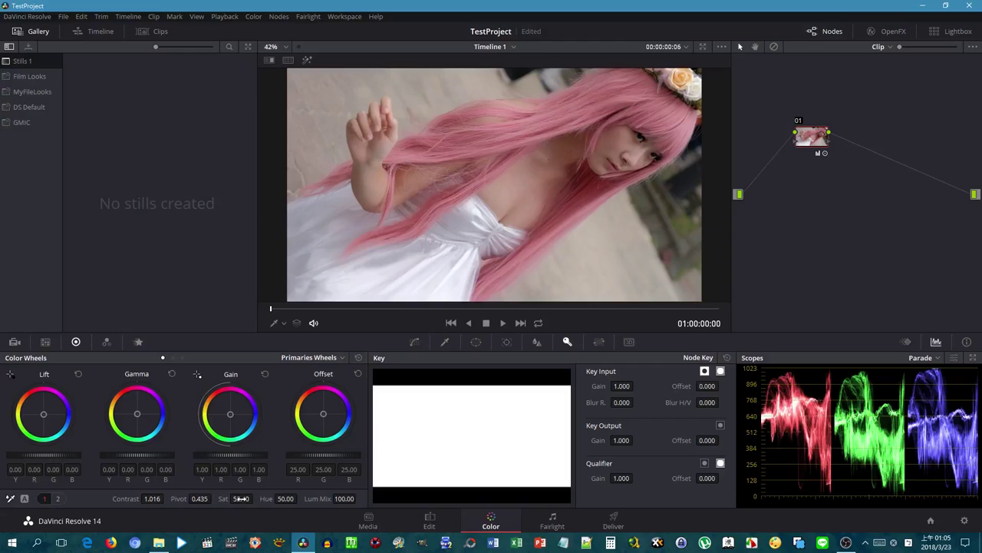
drag(255, 498, 63, 498)
Set Temp to -340, adjust Tint, set Color Boost to 3.50, and add serial nodes 02 and 03.
click(58, 498)
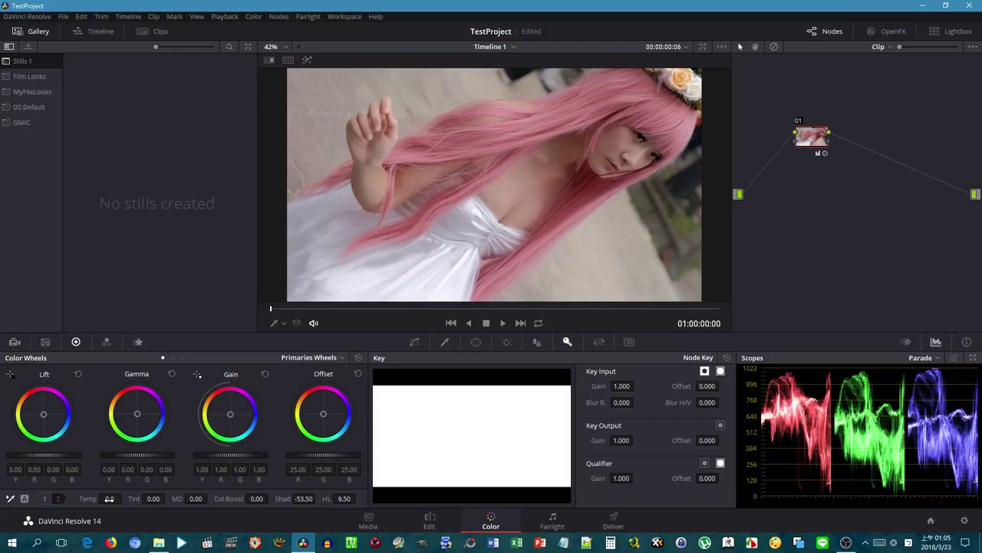
mouse_move(109, 498)
mouse_down()
mouse_move(123, 498)
mouse_move(92, 498)
mouse_move(108, 501)
mouse_up()
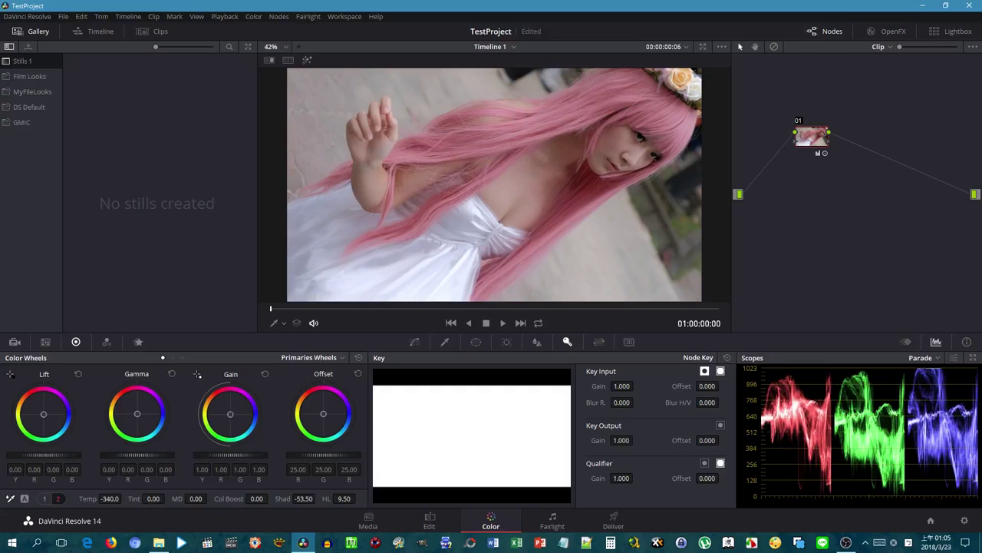
mouse_move(153, 498)
mouse_down()
mouse_move(139, 498)
mouse_move(167, 497)
mouse_up()
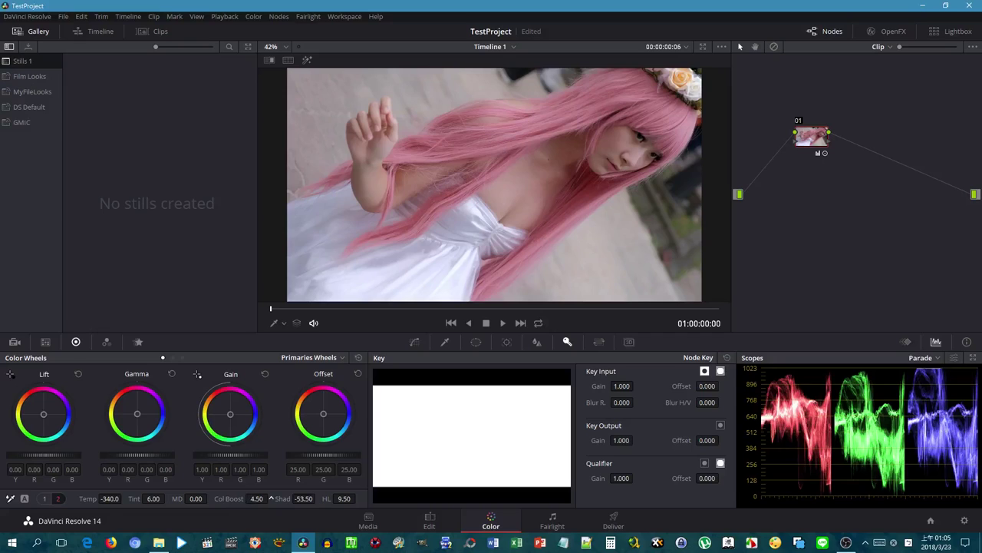
drag(256, 498, 271, 498)
key(ctrl+z)
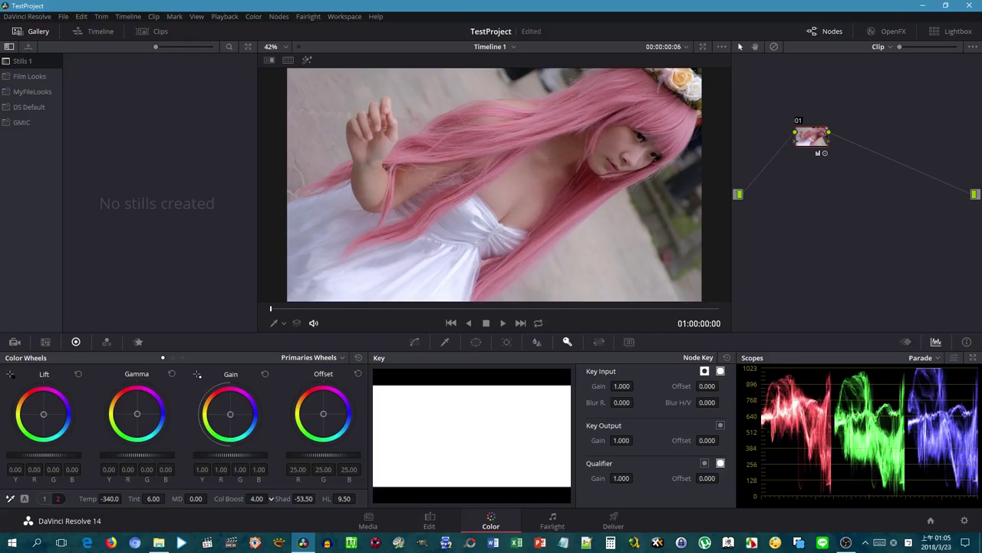
drag(246, 501, 250, 501)
key(alt+s)
key(alt+s)
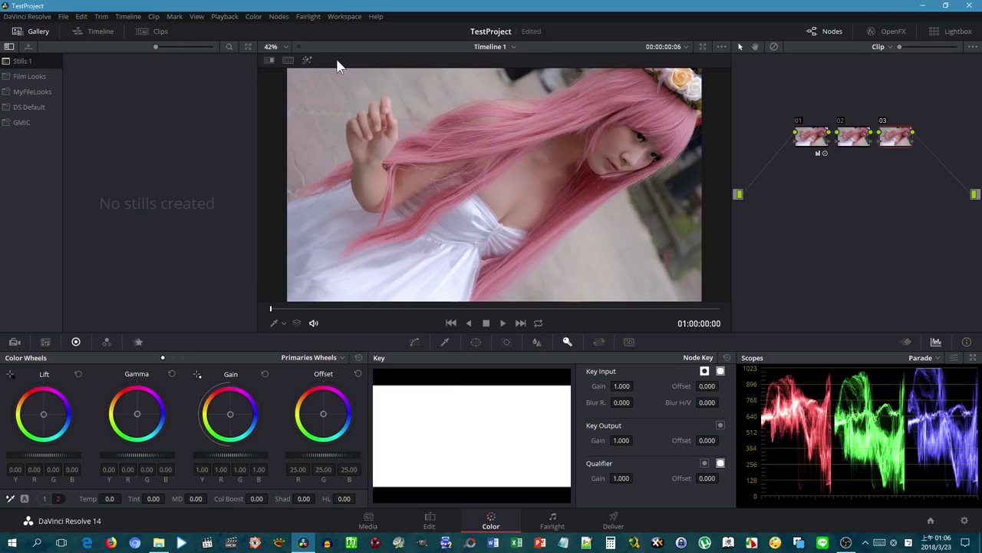
Zoom the viewer to 100% and pan to centre the face.
click(278, 47)
click(284, 124)
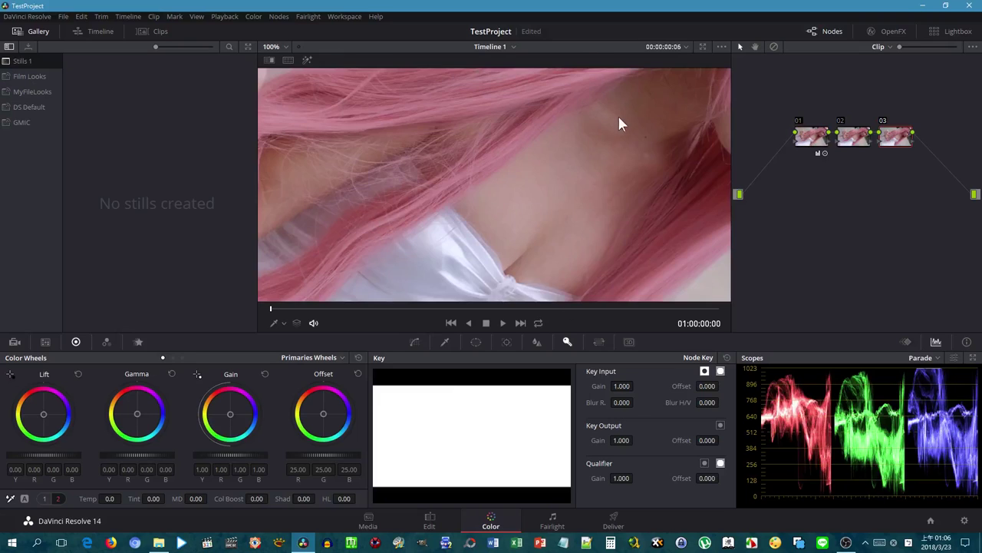
drag(621, 122, 349, 244)
drag(652, 238, 556, 207)
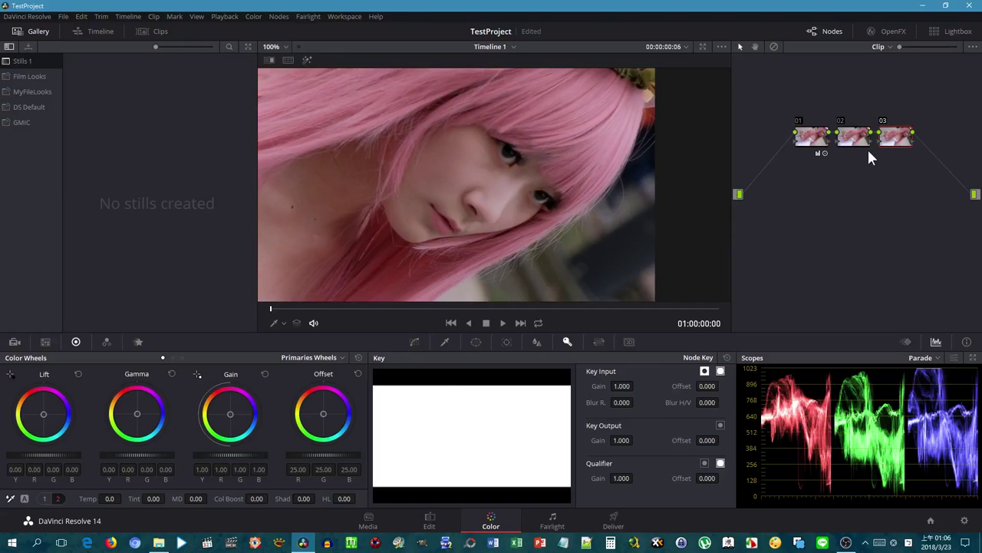
Browse node 03's 3D LUT options, then turn on split-screen comparison in the viewer.
right_click(905, 137)
mouse_move(933, 251)
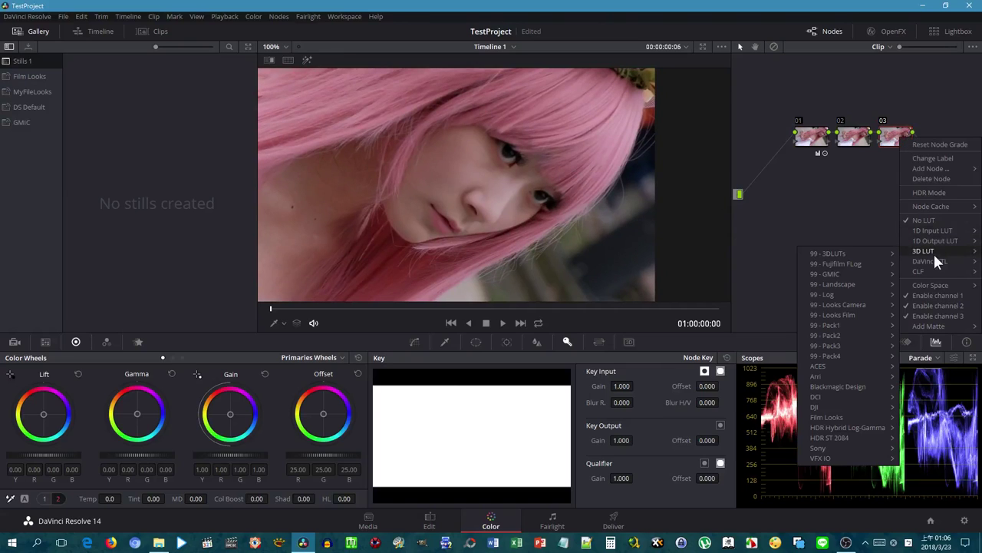
mouse_move(842, 253)
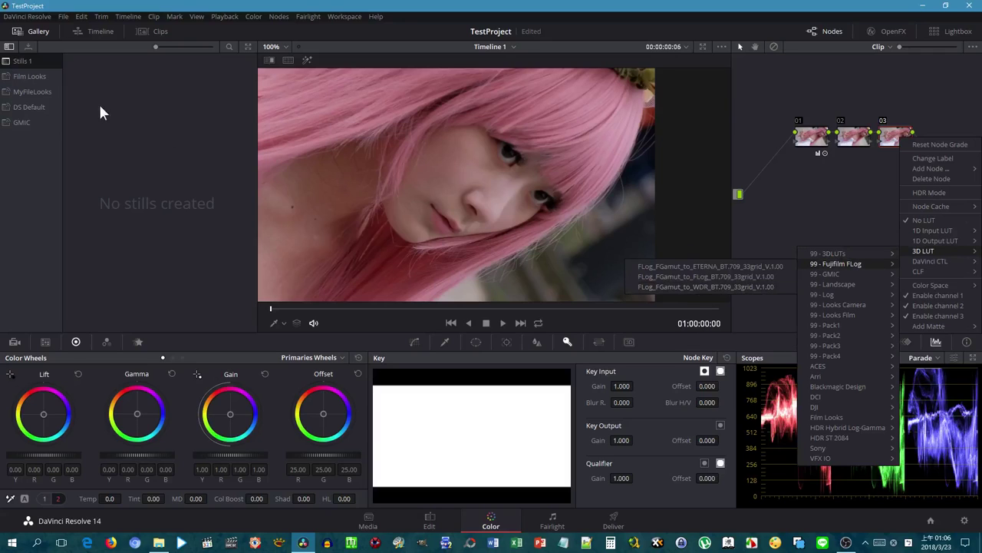
click(287, 60)
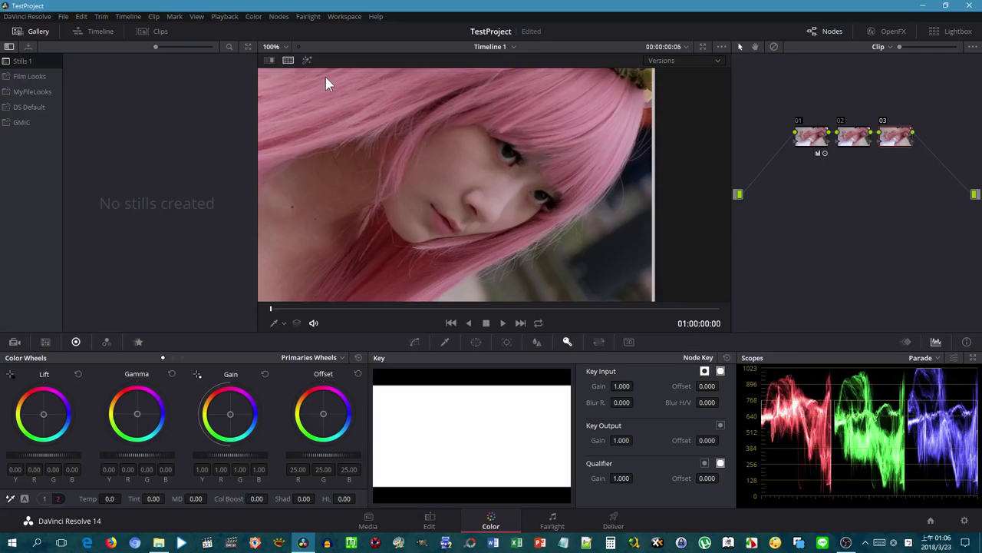
Set the viewer's split-screen mode to Gallery Grades.
click(685, 46)
click(693, 15)
click(677, 61)
click(677, 132)
scroll(507, 162, down, 2)
scroll(514, 152, down, 2)
scroll(514, 154, down, 2)
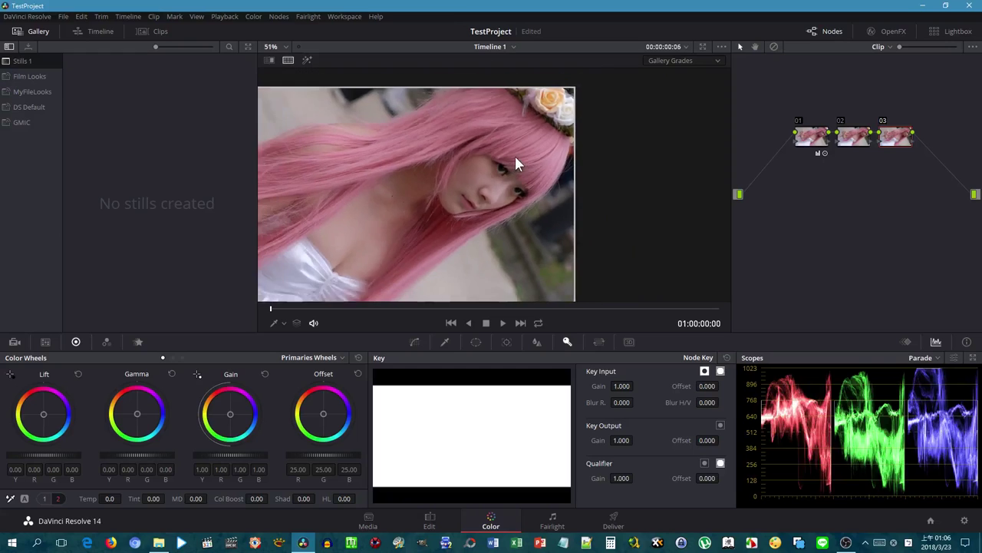
scroll(490, 154, down, 2)
click(684, 61)
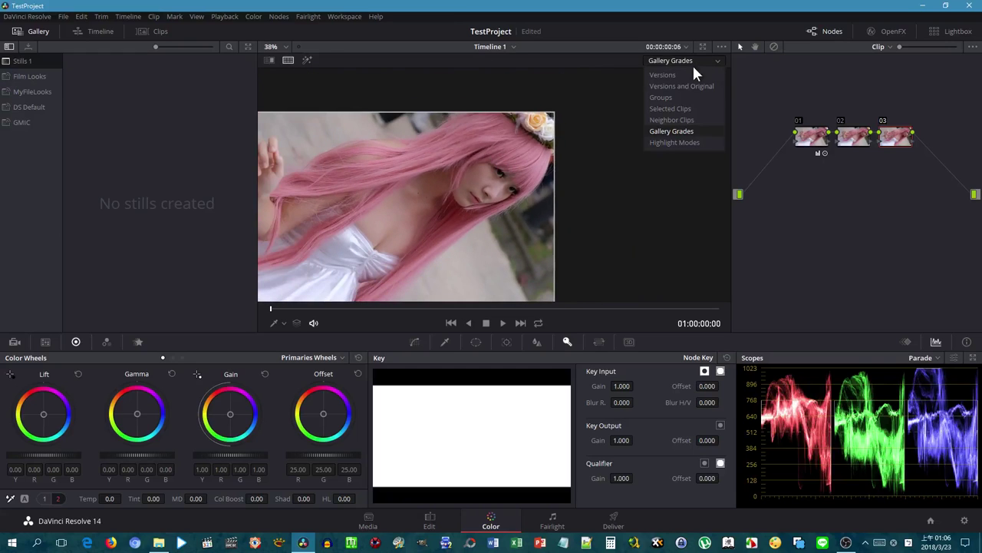
click(679, 130)
Compare the clip against all Film Looks stills, fitting the grid to the viewer.
click(38, 76)
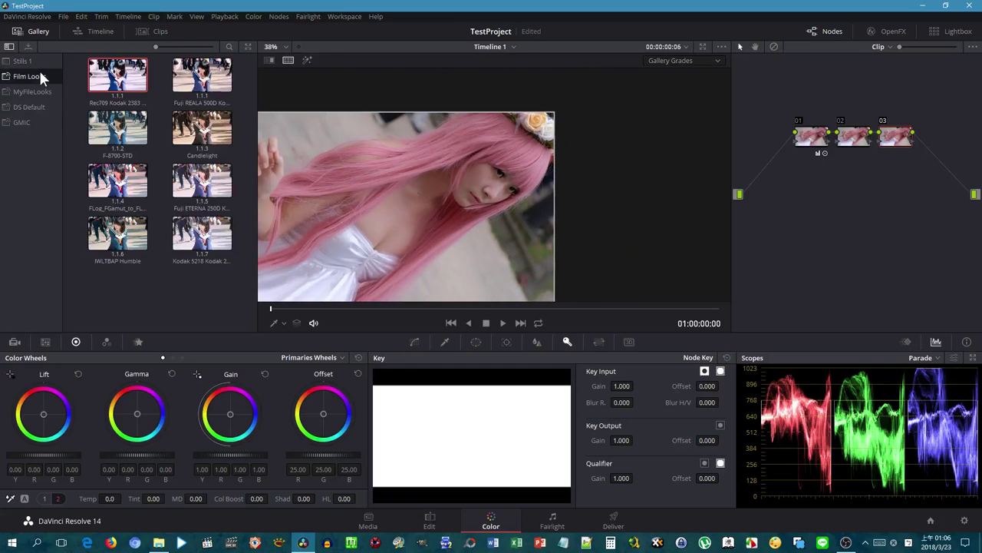
shift+click(213, 241)
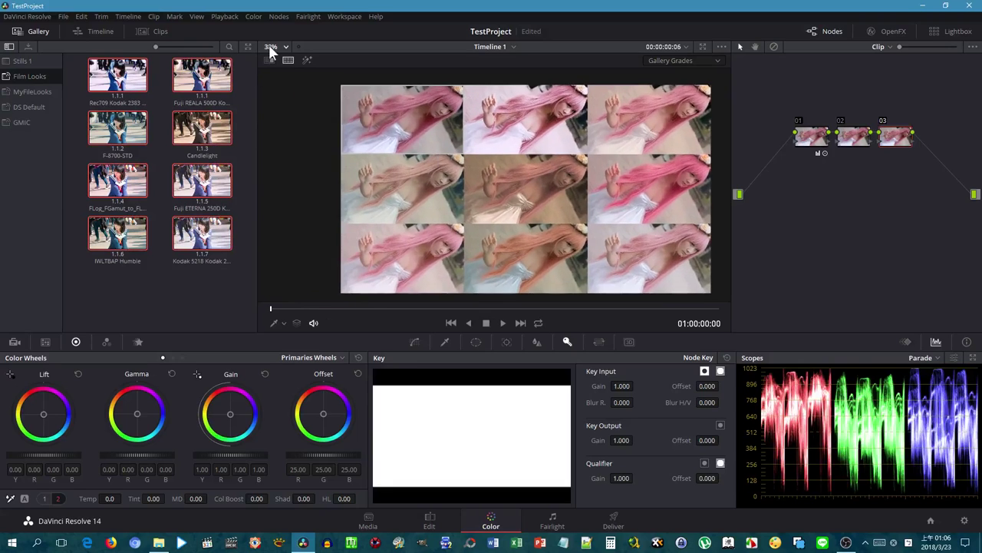
click(270, 46)
click(281, 59)
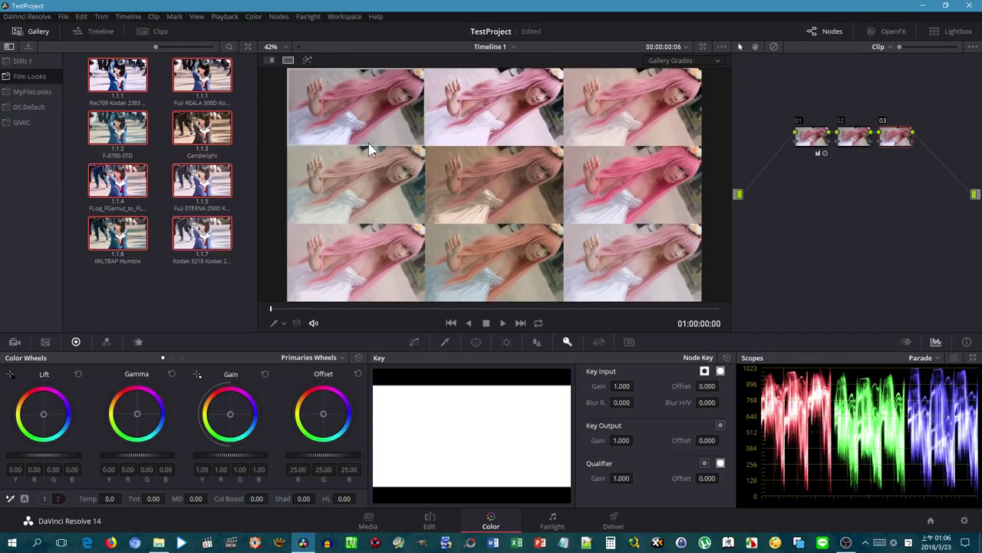
Compare the clip against MyFileLooks still 1.1.4 in full screen.
click(17, 92)
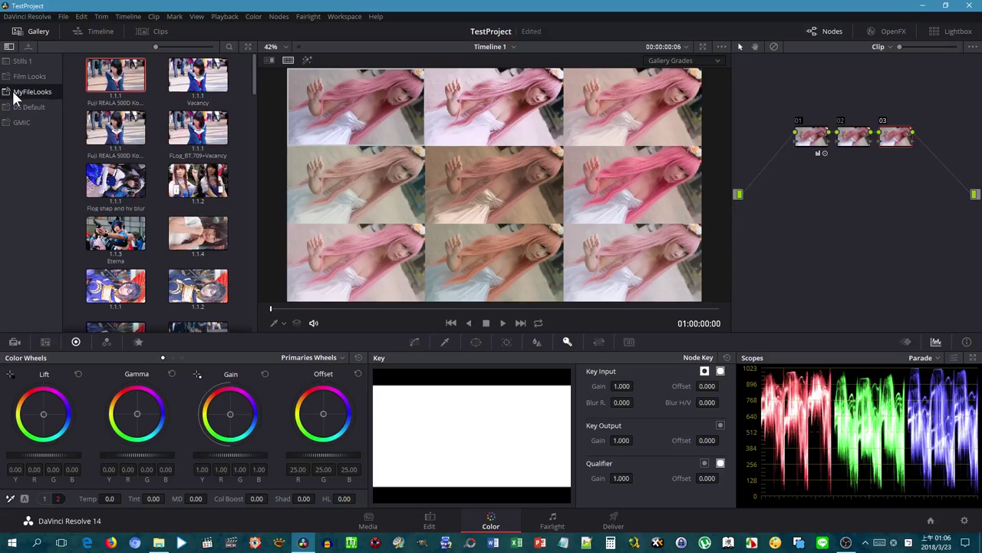
key(ctrl+a)
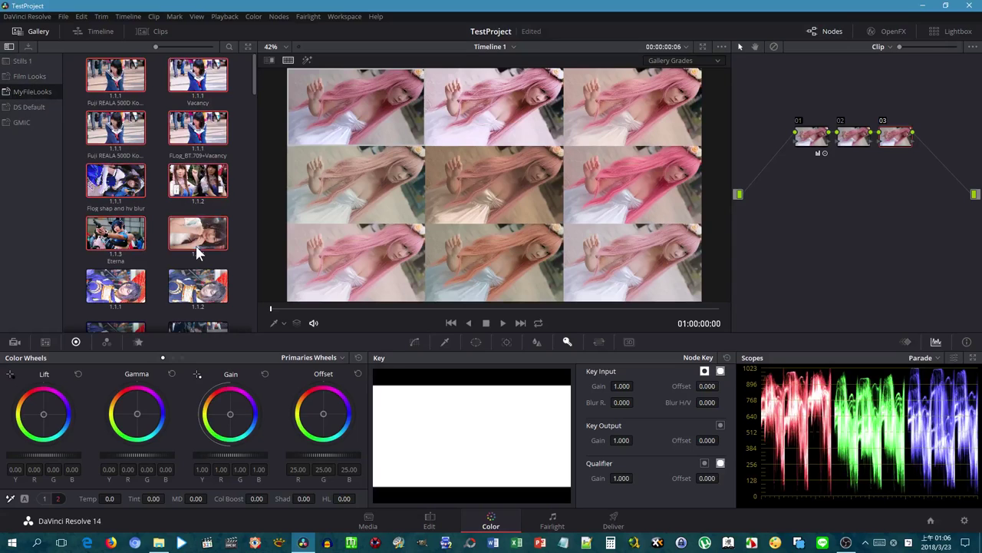
click(215, 236)
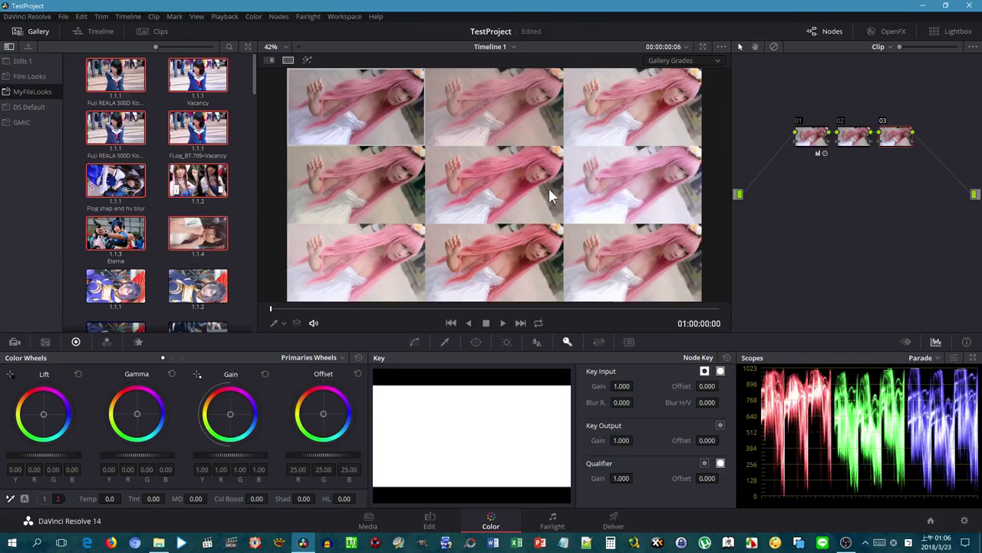
key(ctrl+f)
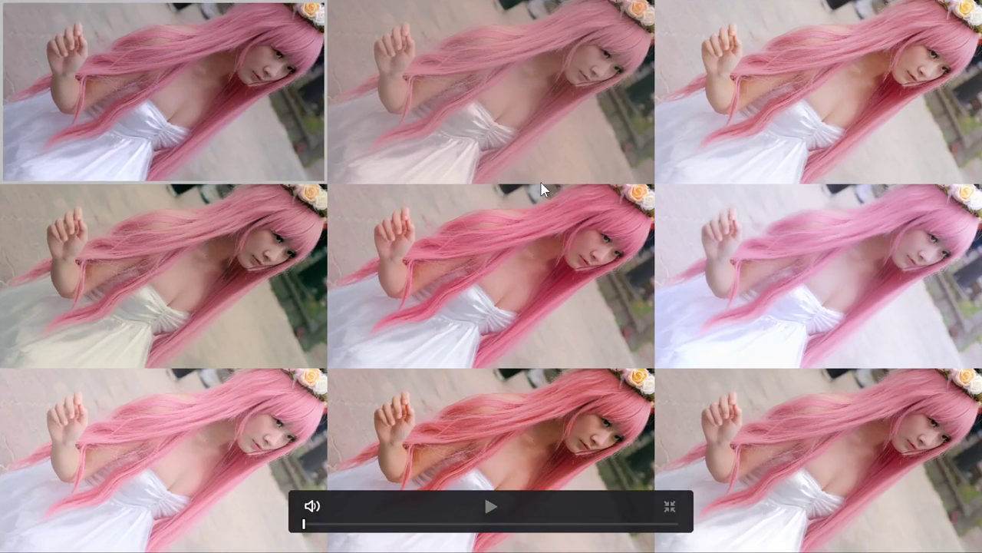
key(Escape)
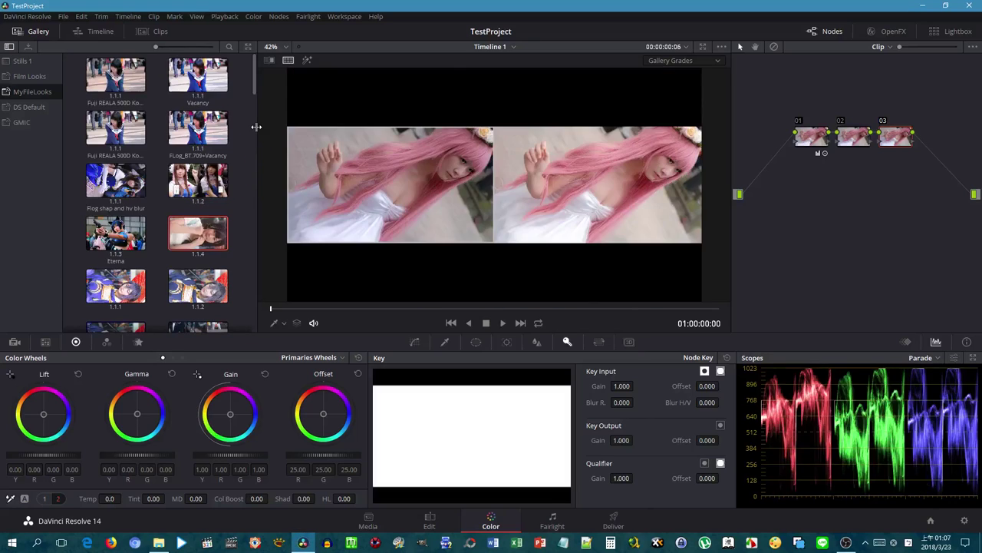
Preview still 1.3.1 full screen, then show the clip under nine gallery looks in a 3x3 grid.
drag(256, 137, 259, 188)
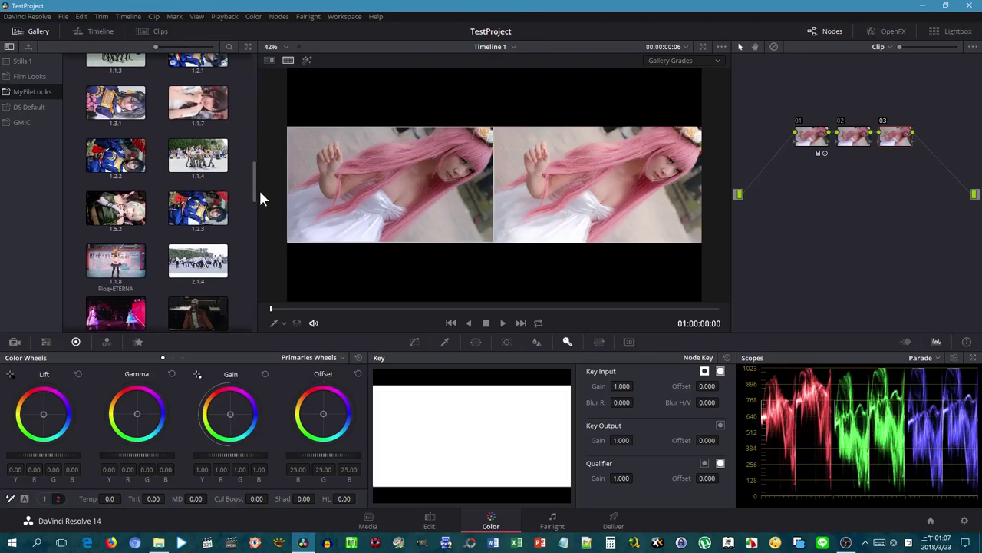
click(119, 106)
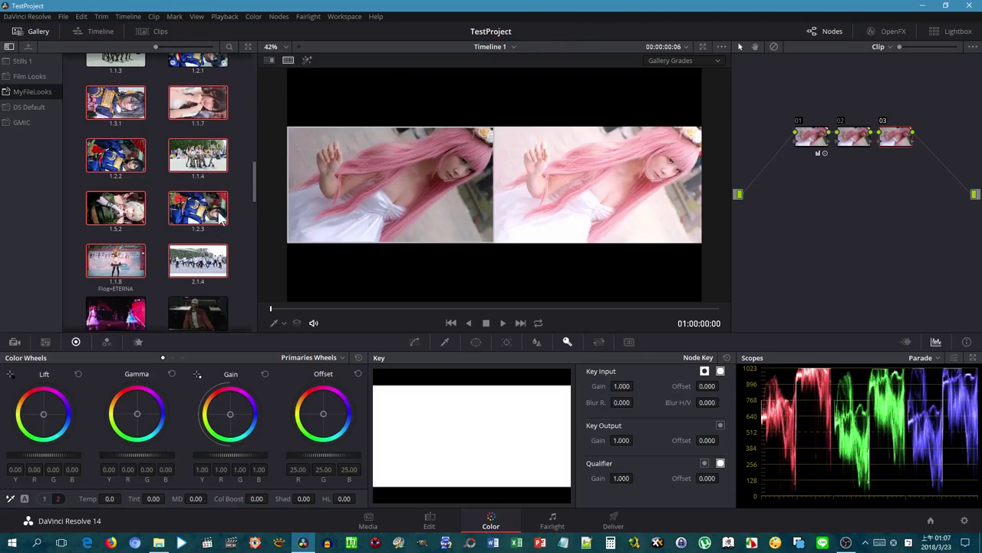
key(ctrl+f)
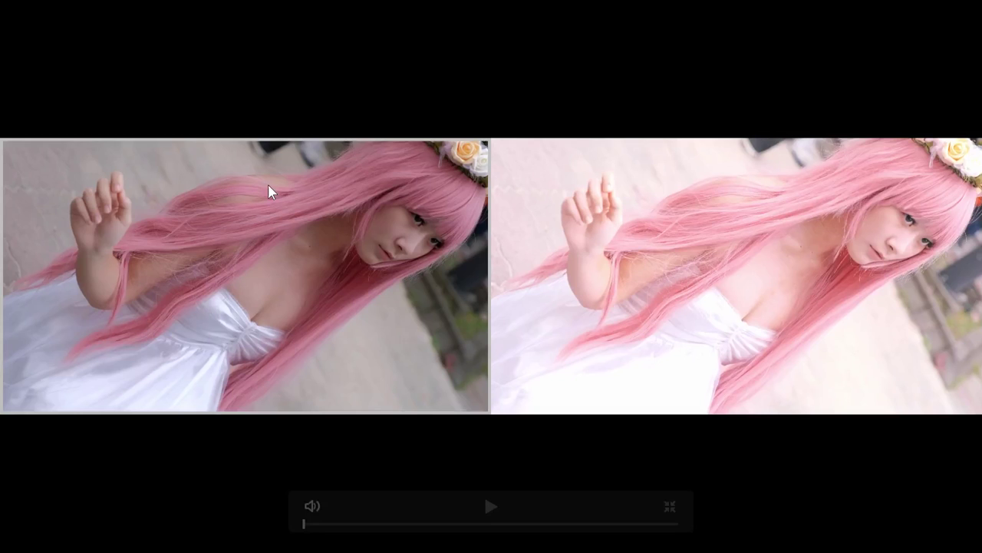
click(268, 184)
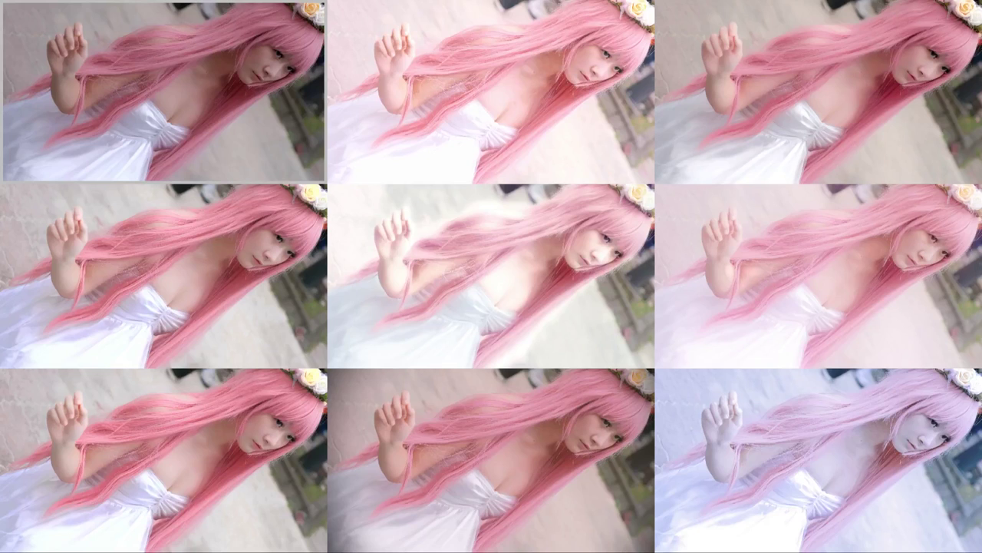
mouse_move(552, 366)
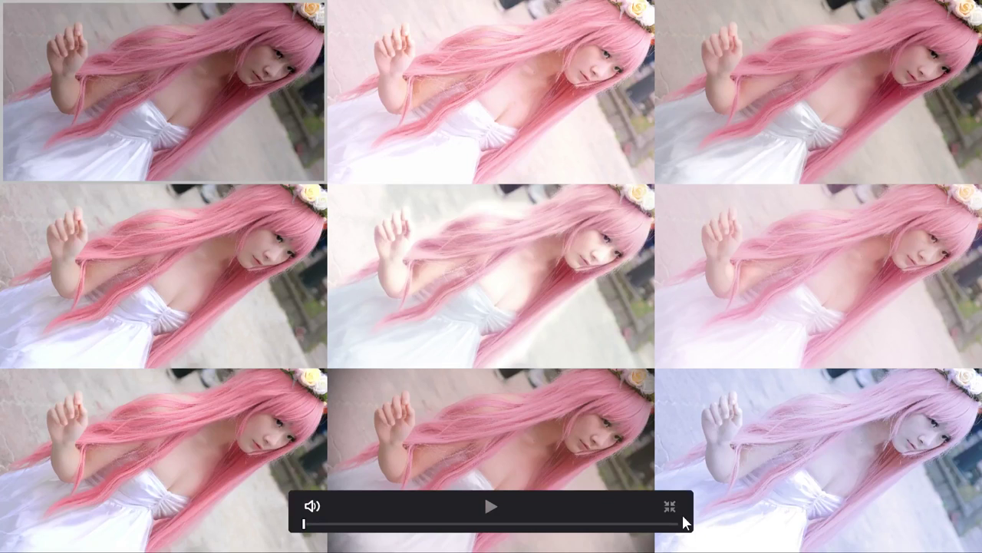
click(670, 507)
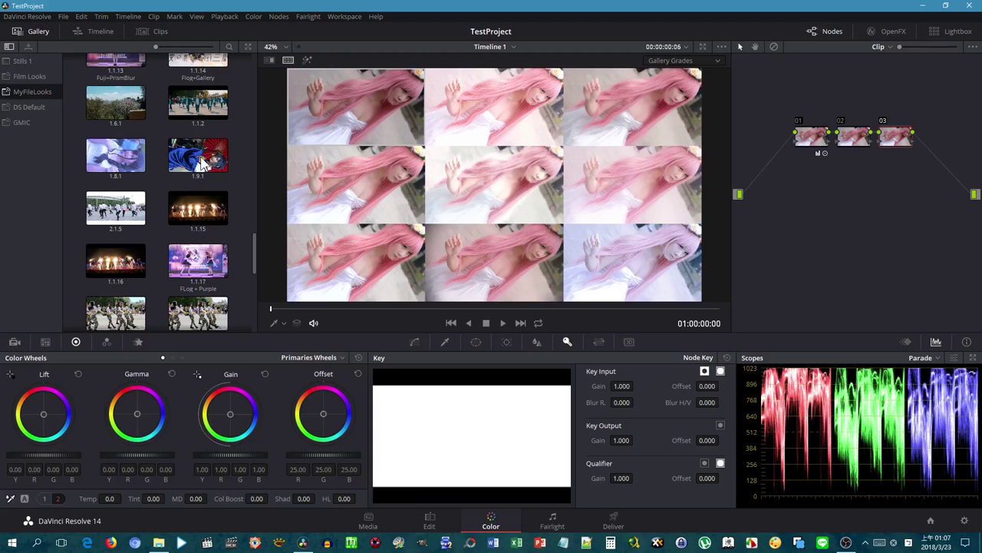
Compare the clip against the 1.9.1, 1.1.15, FLog + Purple and 1.3.1 looks, briefly viewing full screen.
click(202, 162)
click(188, 207)
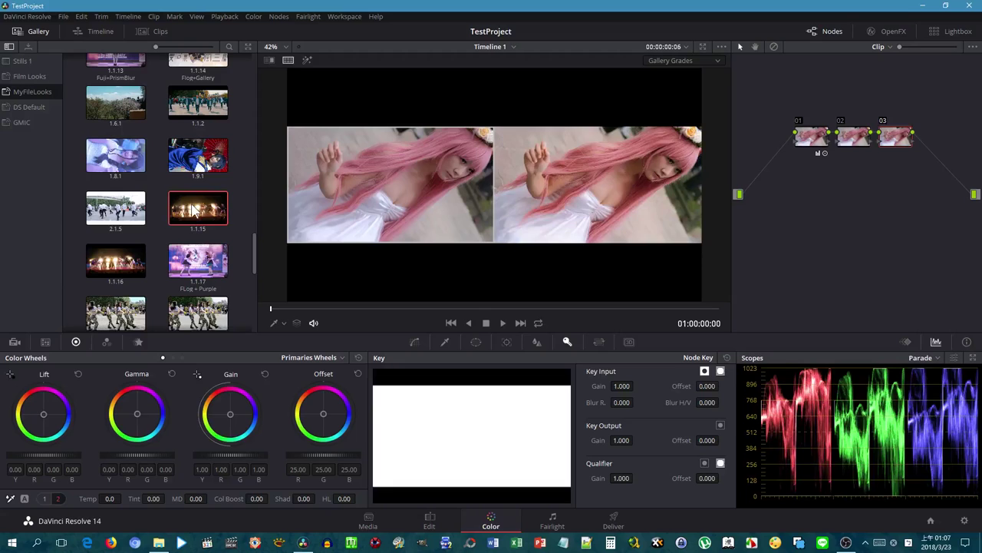
click(194, 276)
scroll(192, 277, down, 5)
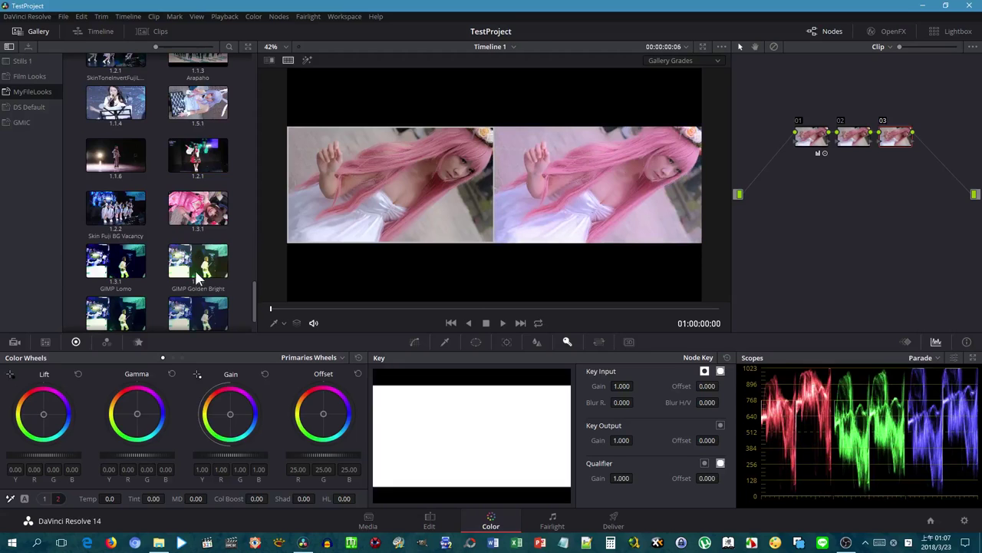
click(191, 221)
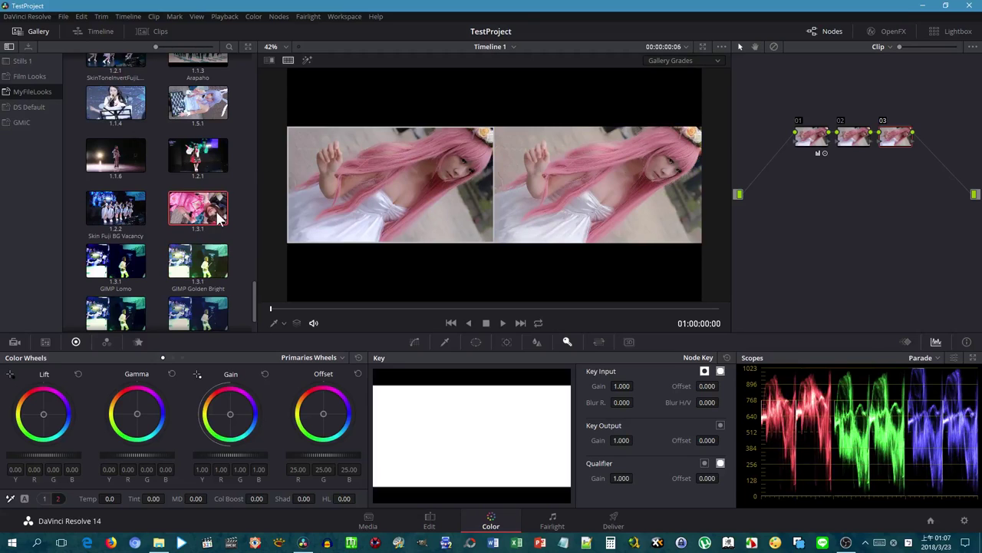
key(ctrl+f)
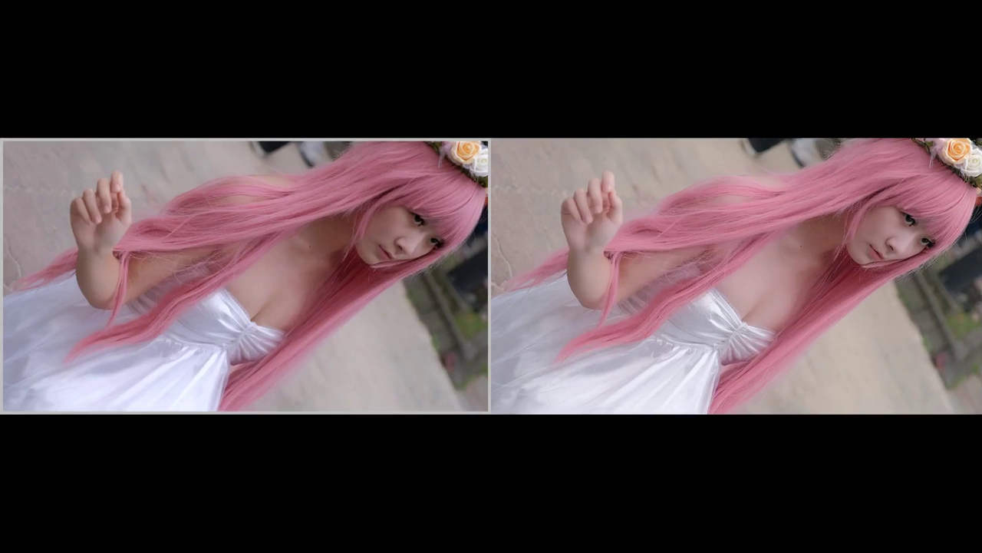
key(ctrl+f)
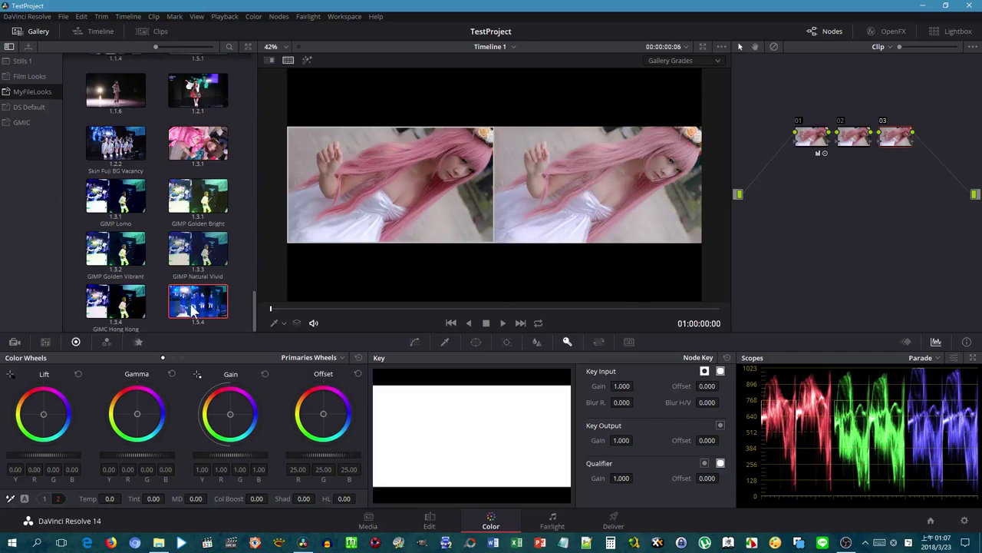
Preview the 1.5.4, Skin Fuji BG Vacancy, 1.5.1, 1.2.1, Arapaho, 1.1.15, 1.1.16 and 1.1.5 looks beside the clip.
click(203, 264)
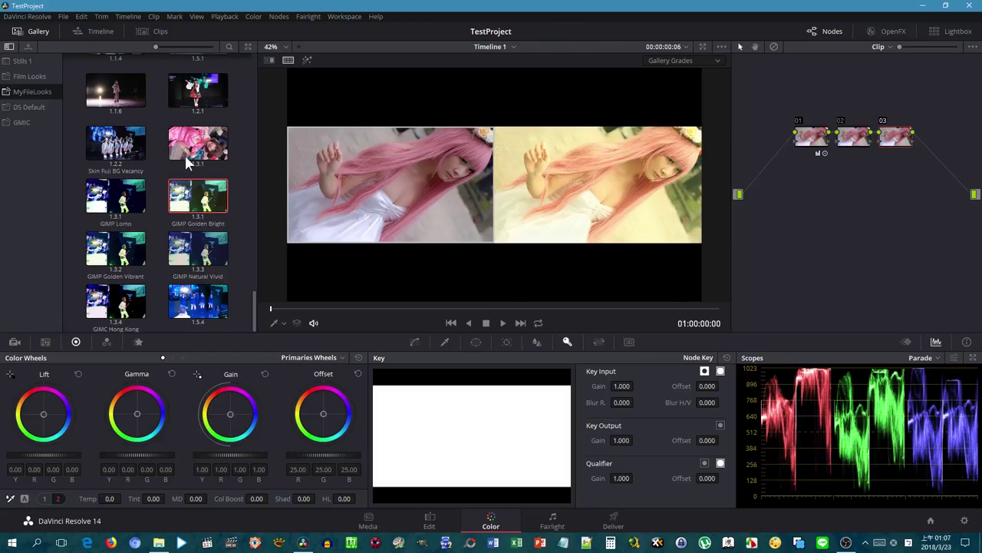
click(115, 143)
scroll(204, 150, up, 3)
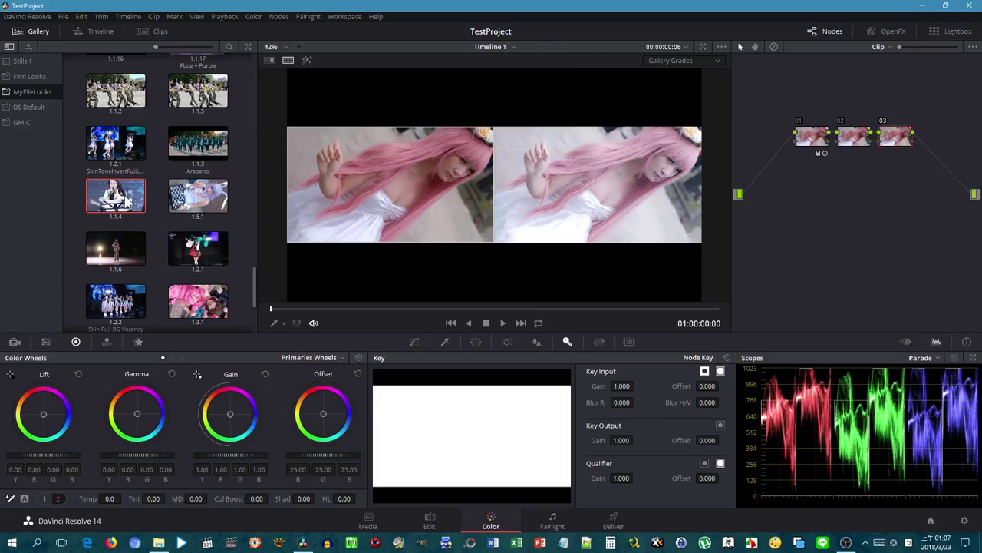
click(198, 204)
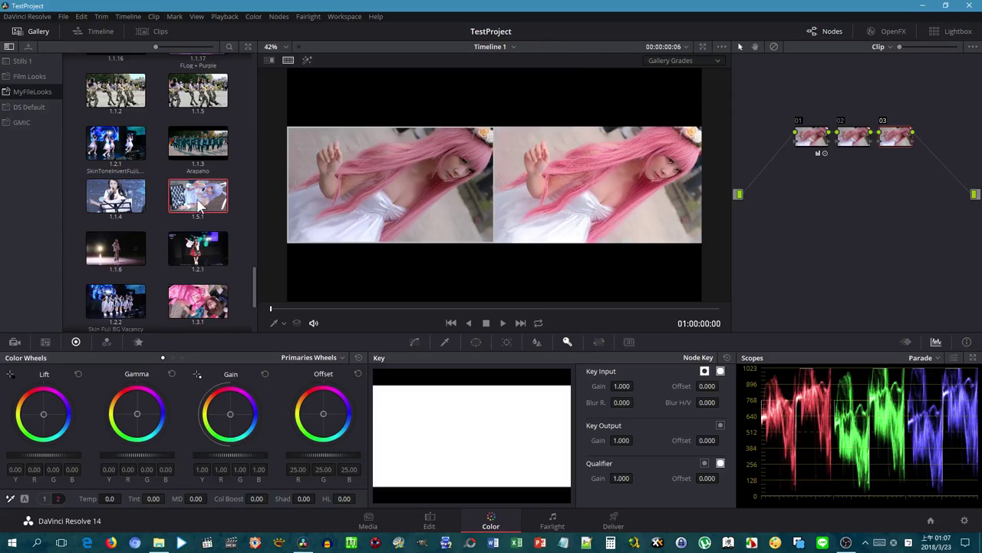
click(203, 248)
click(200, 150)
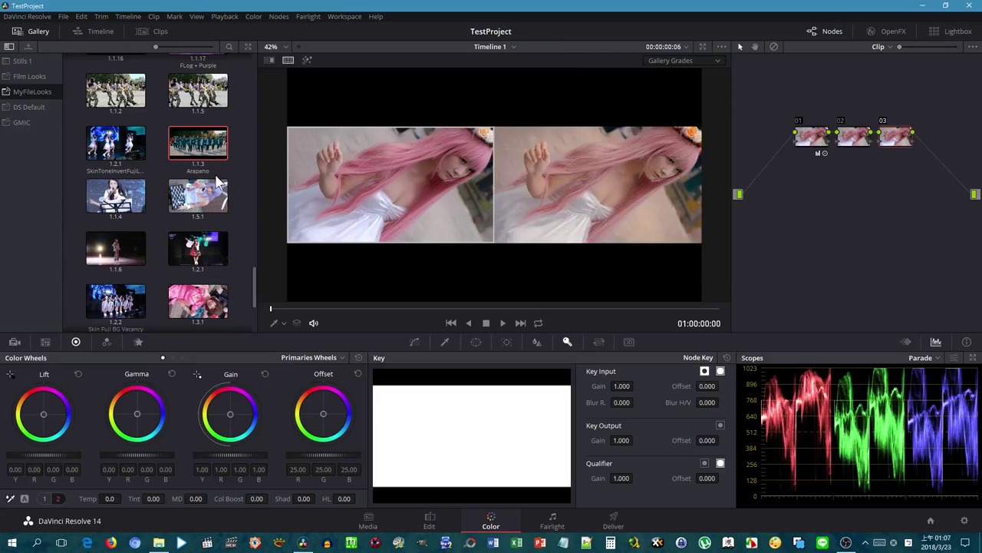
click(140, 148)
scroll(194, 170, up, 3)
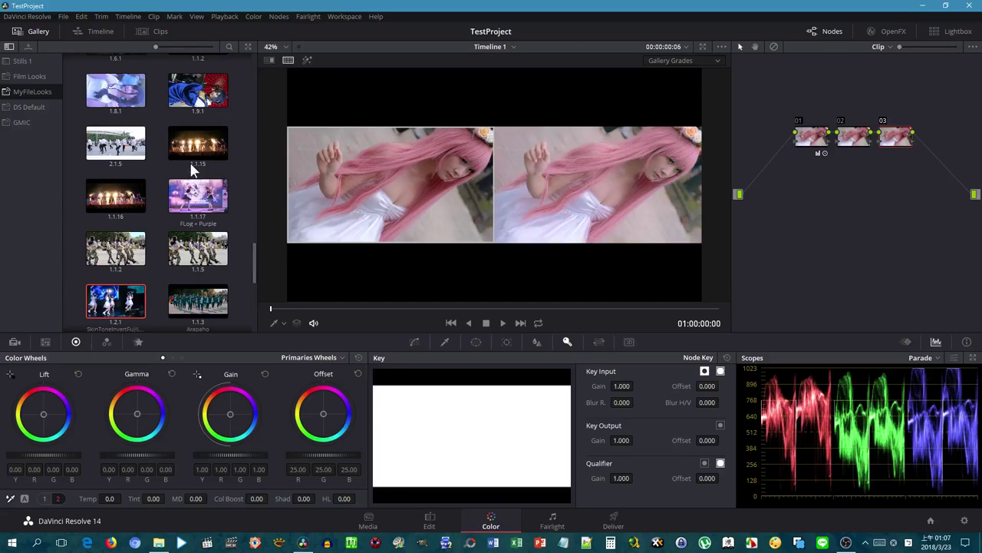
click(211, 198)
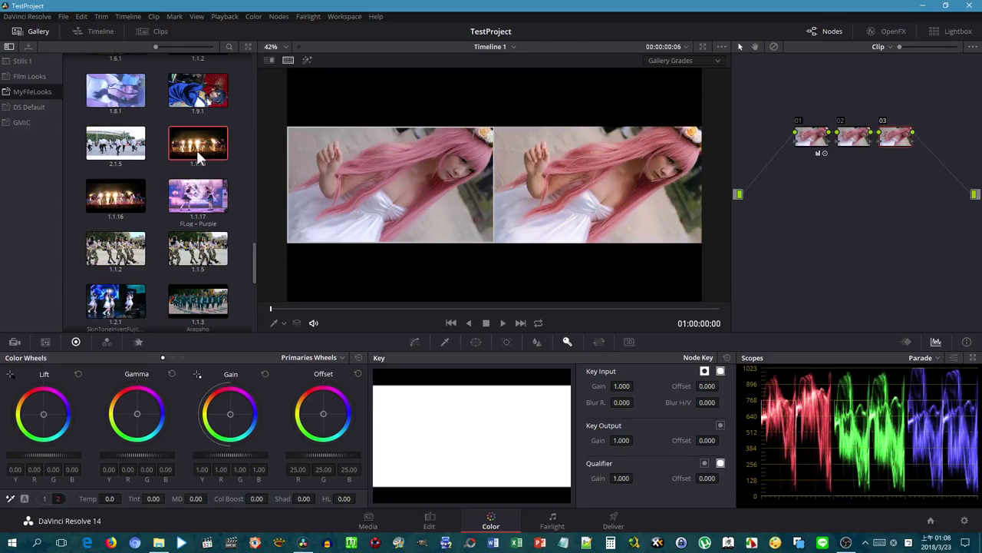
click(120, 144)
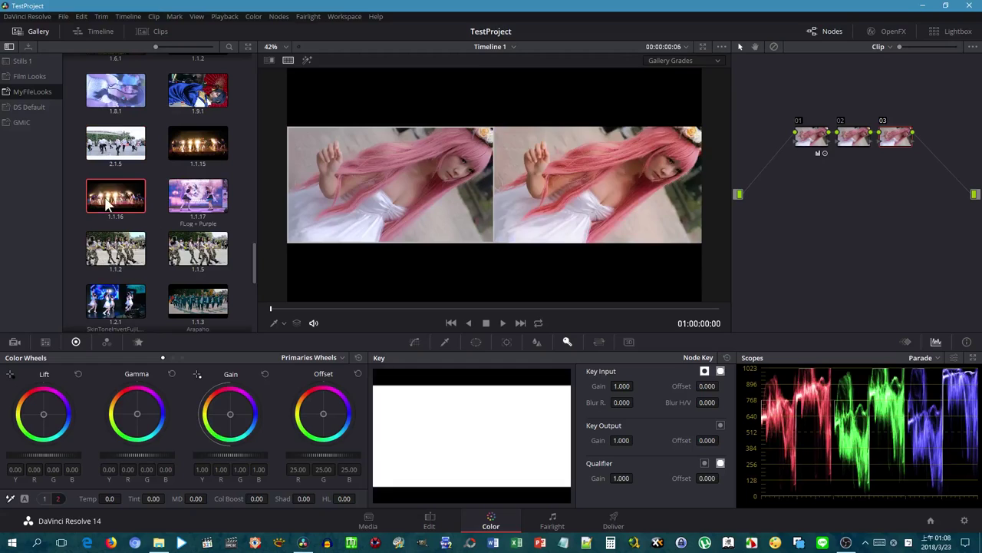
click(198, 252)
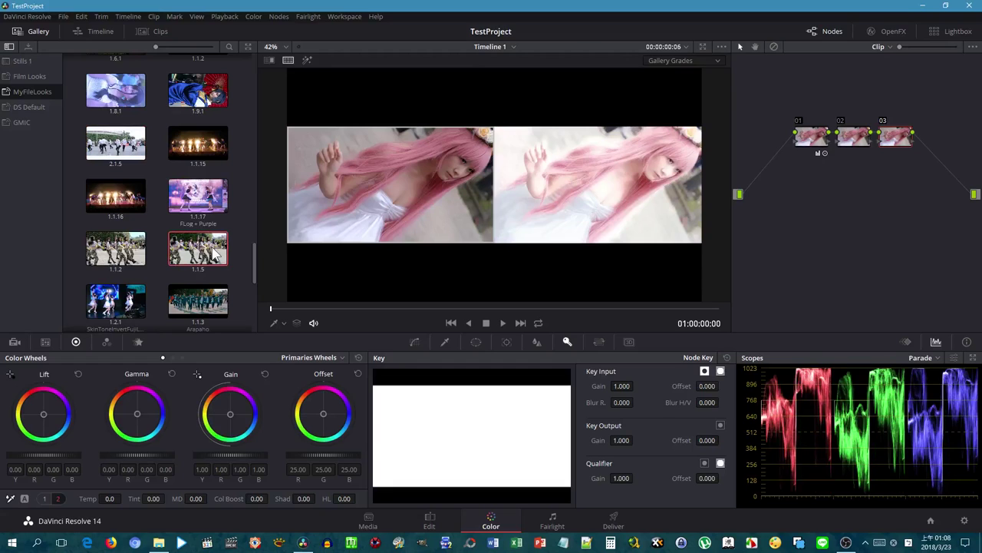
scroll(215, 255, up, 3)
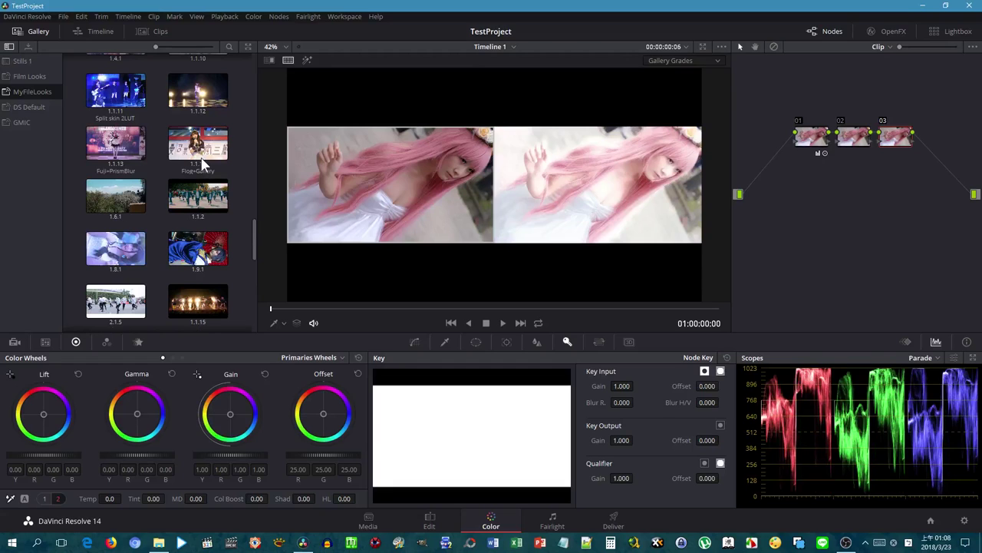
Preview the Fuji+PrismBlur, 1.1.2 and 1.1.1 looks, viewing the 1.1.1 comparison full screen.
click(136, 151)
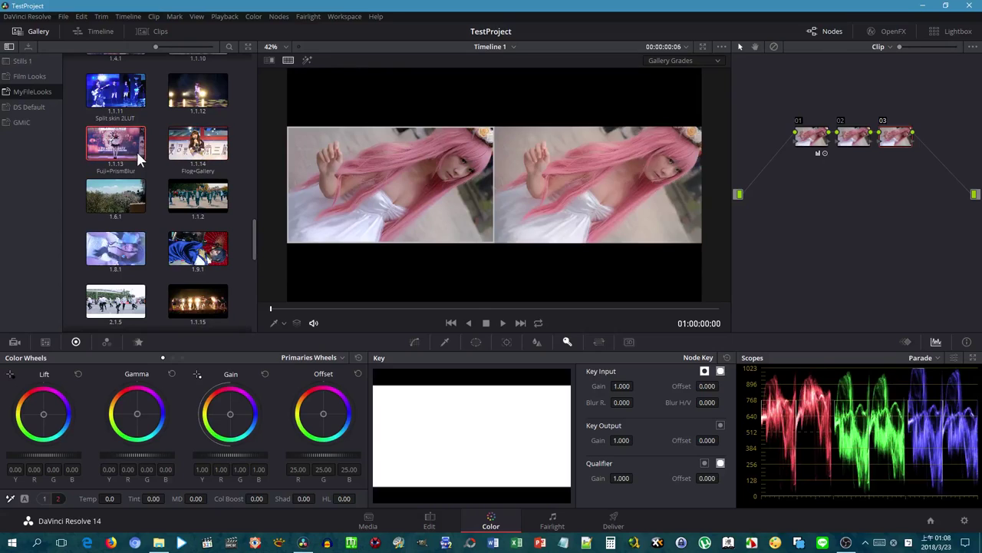
click(206, 201)
scroll(206, 201, up, 3)
click(203, 152)
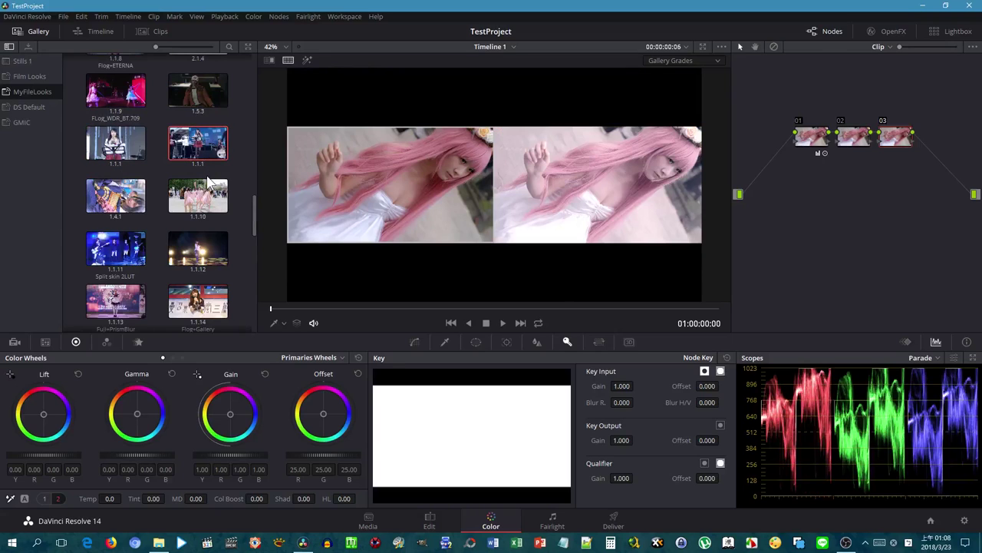
key(ctrl+f)
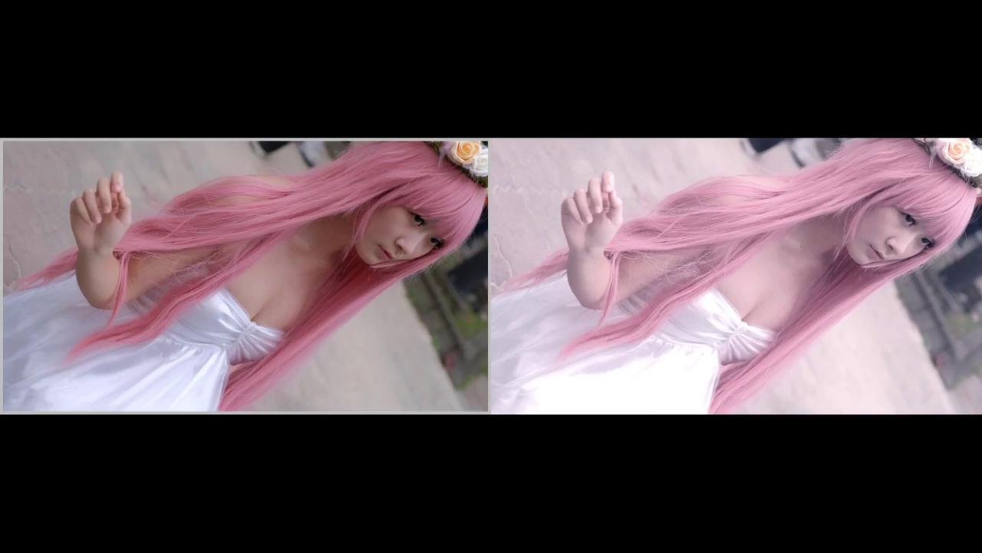
key(Escape)
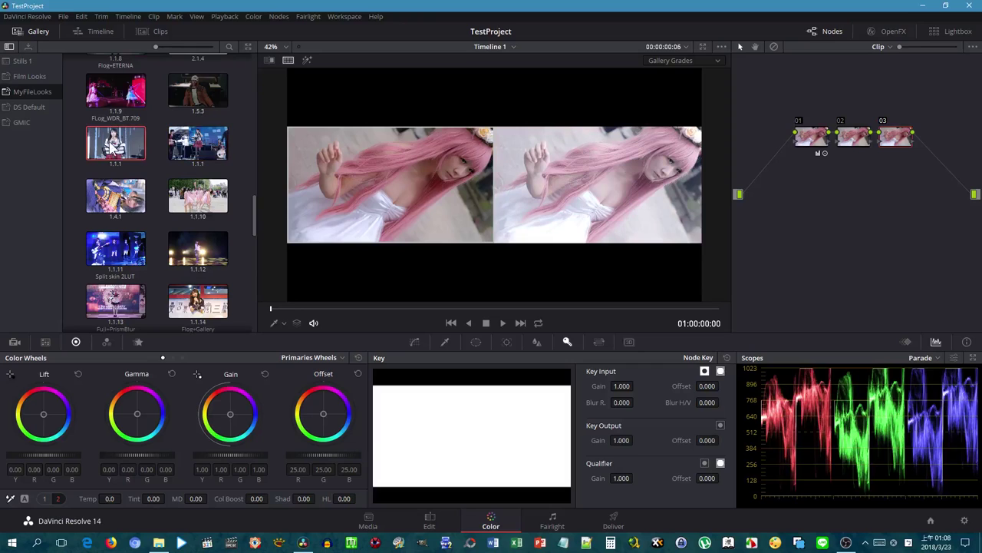
Preview the 1.1.10, 1.2.3, 1.1.4 and 1.1.6 looks beside the clip.
click(187, 198)
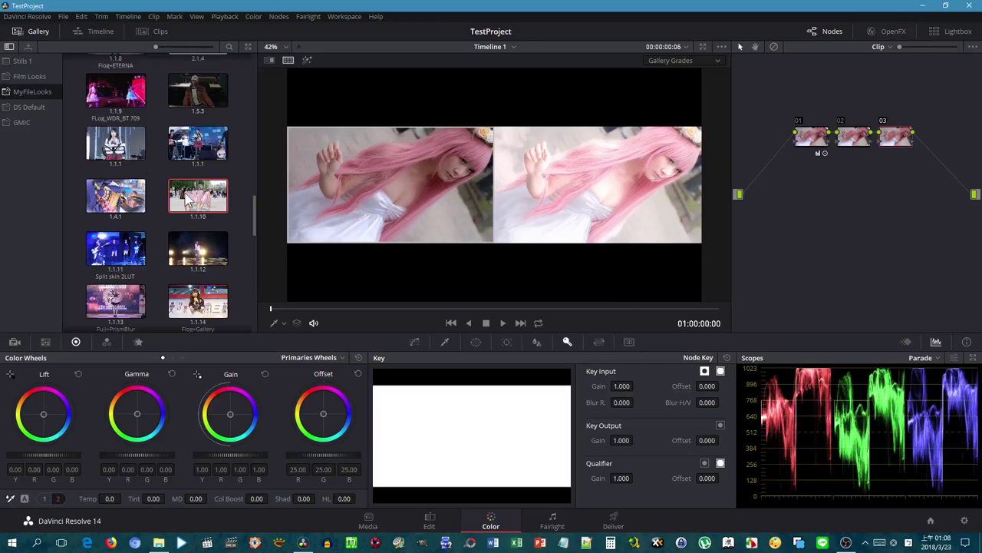
scroll(186, 198, up, 3)
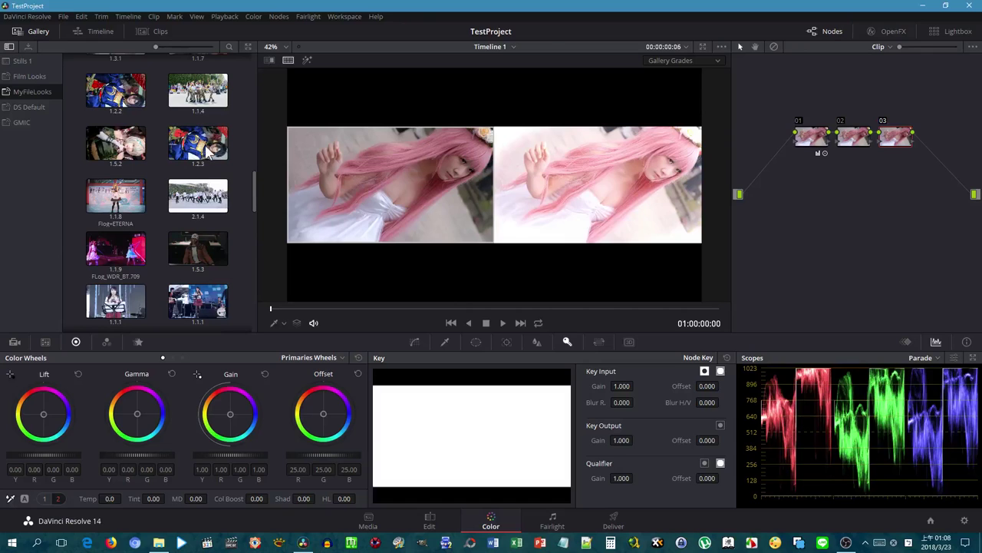
click(205, 150)
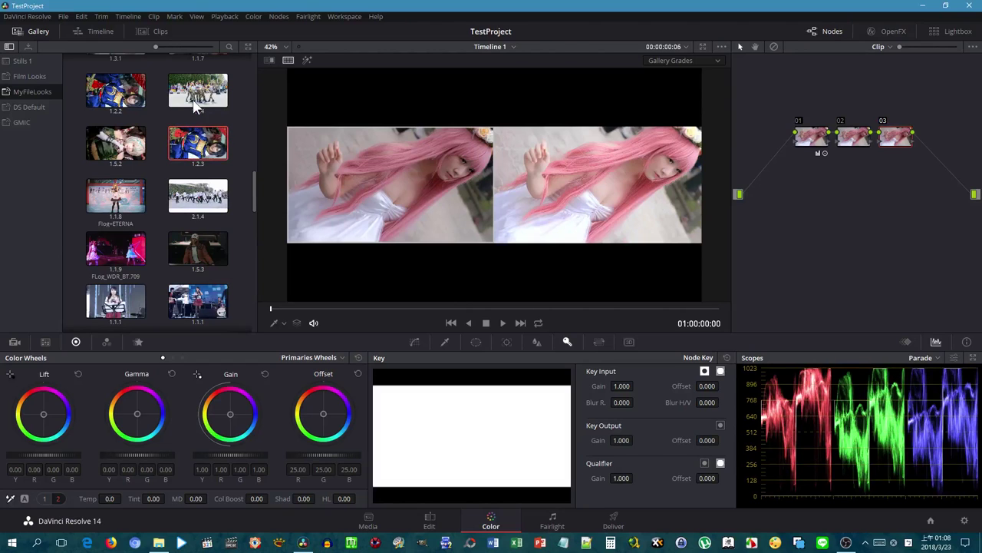
click(196, 103)
scroll(191, 115, up, 3)
click(196, 106)
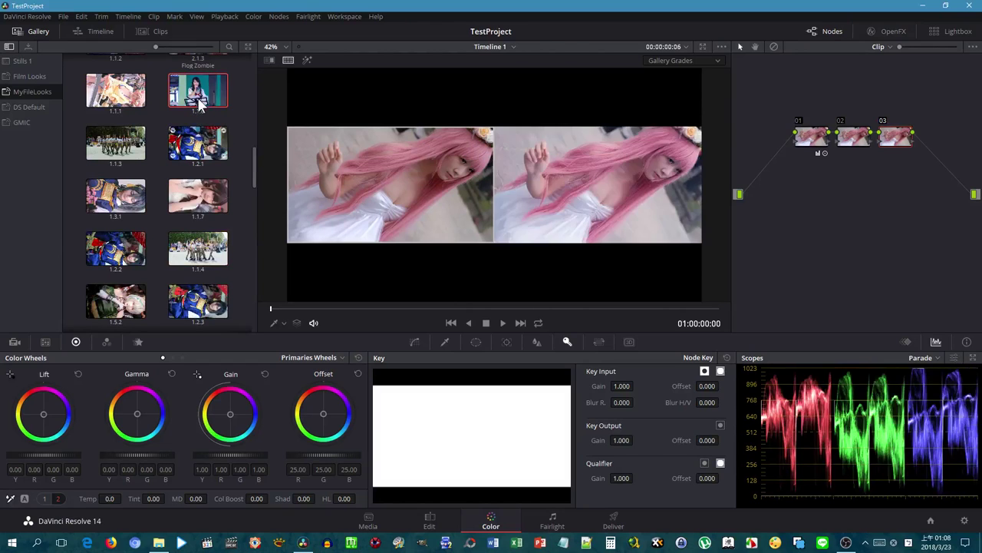
scroll(199, 109, up, 3)
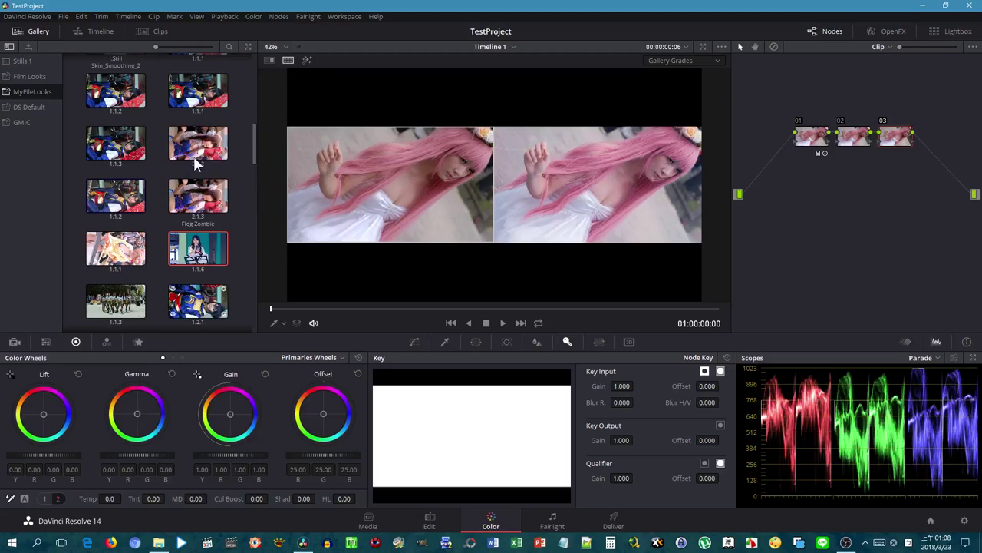
Preview the 1.1.2, Flog Zombie, FLog_BT.709+Vacancy and 1.1.4 looks, finishing on Vacancy.
click(128, 209)
click(172, 200)
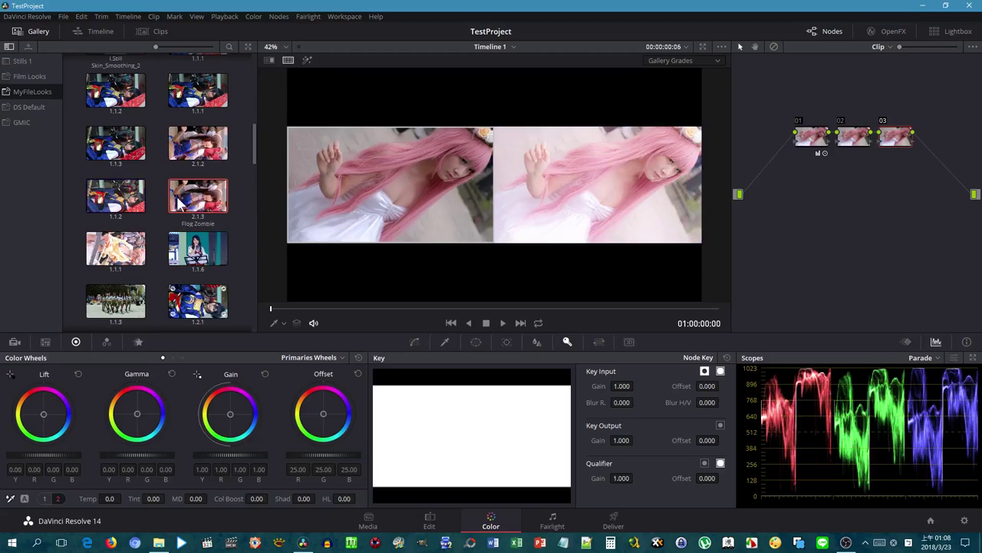
scroll(178, 188, up, 3)
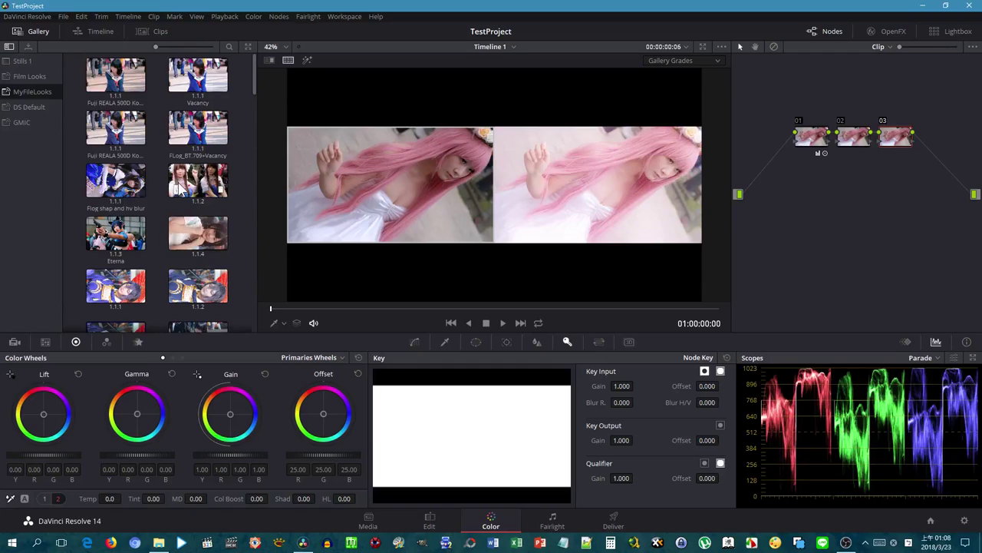
click(202, 138)
click(199, 230)
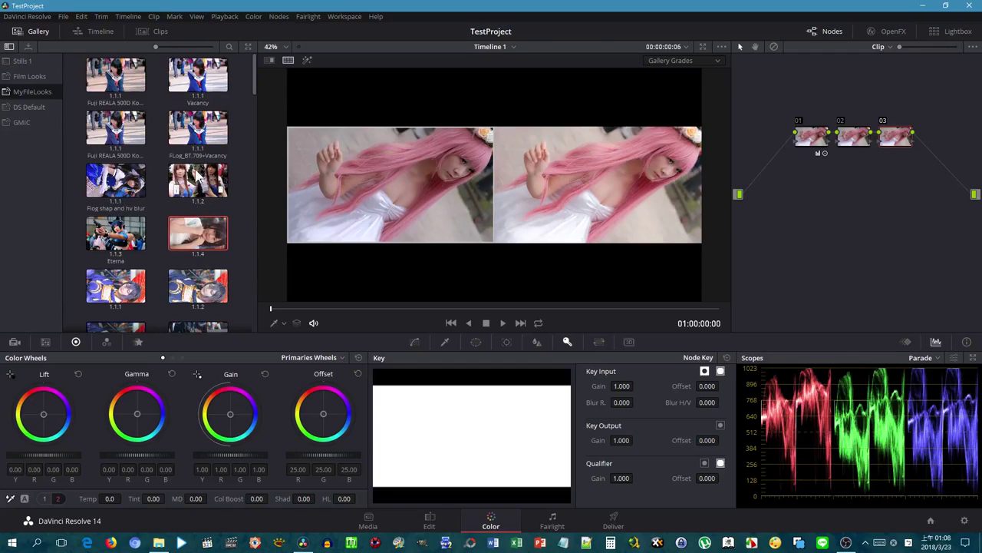
click(198, 83)
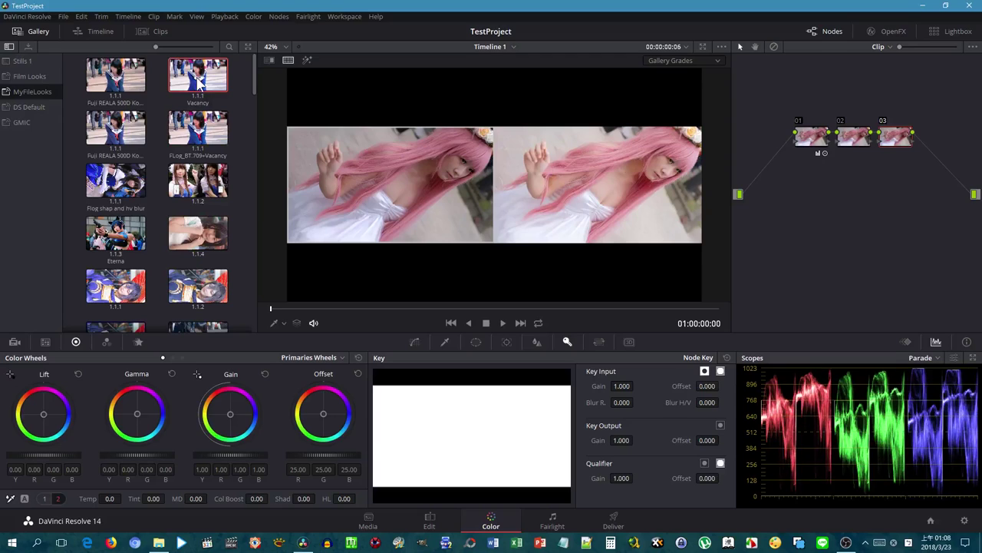
Turn off split screen and give node 03 the 99 - Looks Film Fuji REALA 500D Kodak 2393 LUT.
click(290, 61)
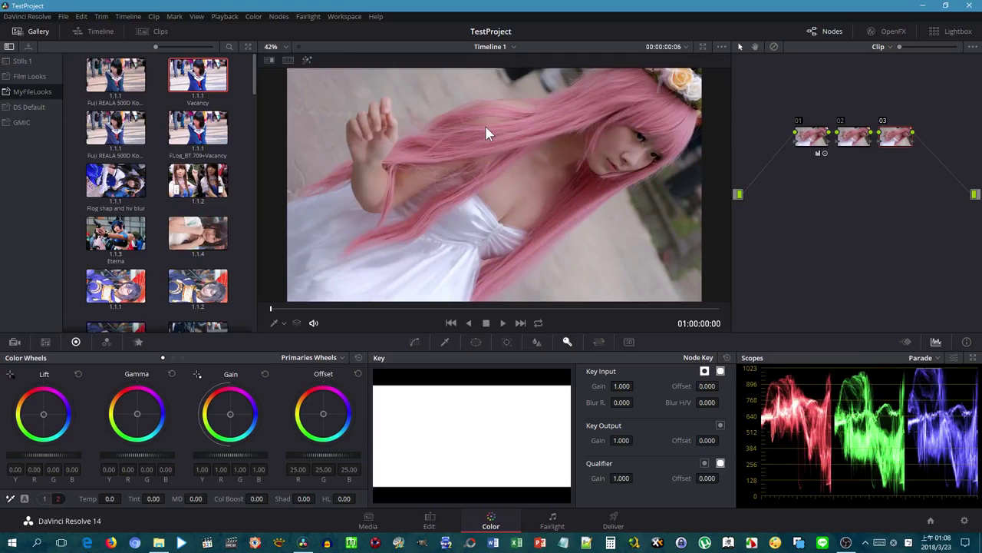
right_click(907, 139)
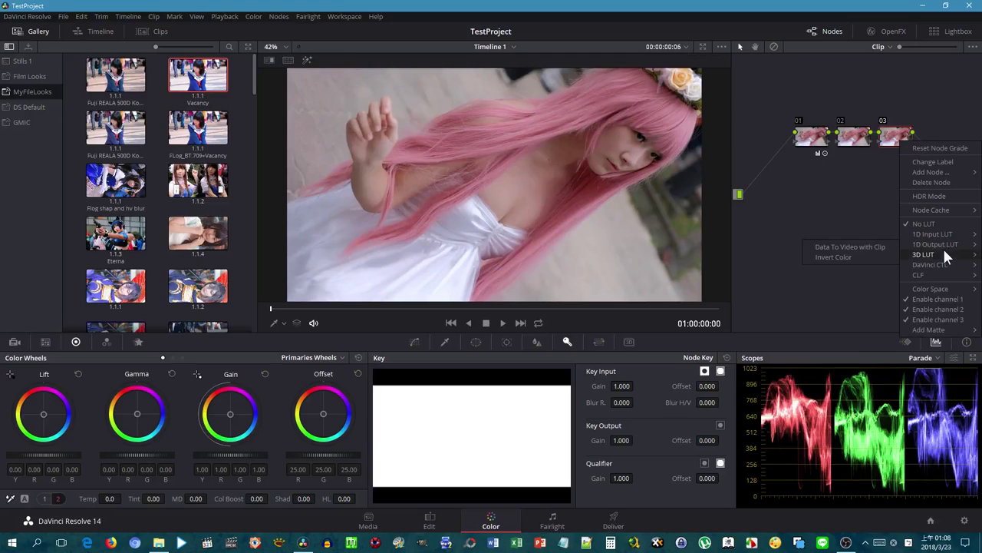
mouse_move(941, 251)
mouse_move(838, 268)
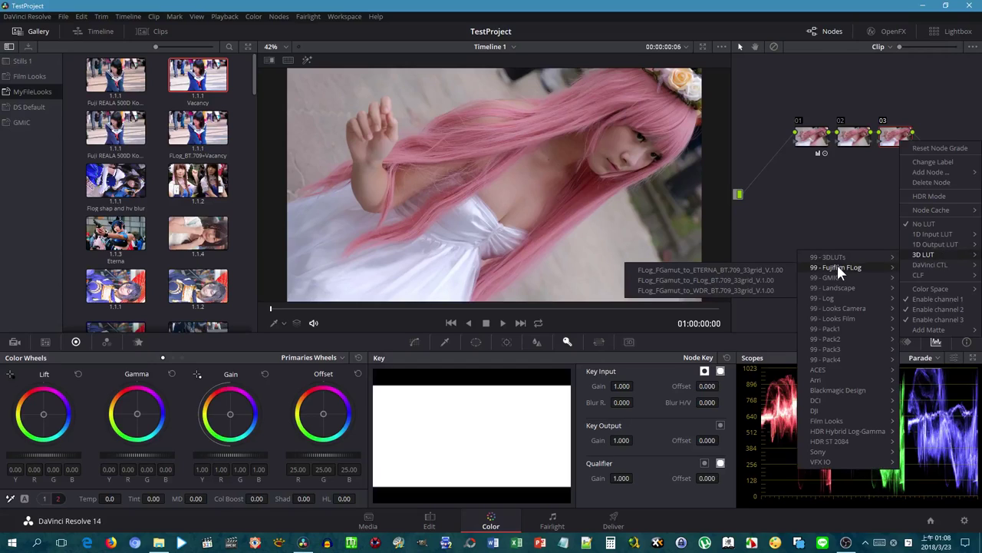
mouse_move(856, 359)
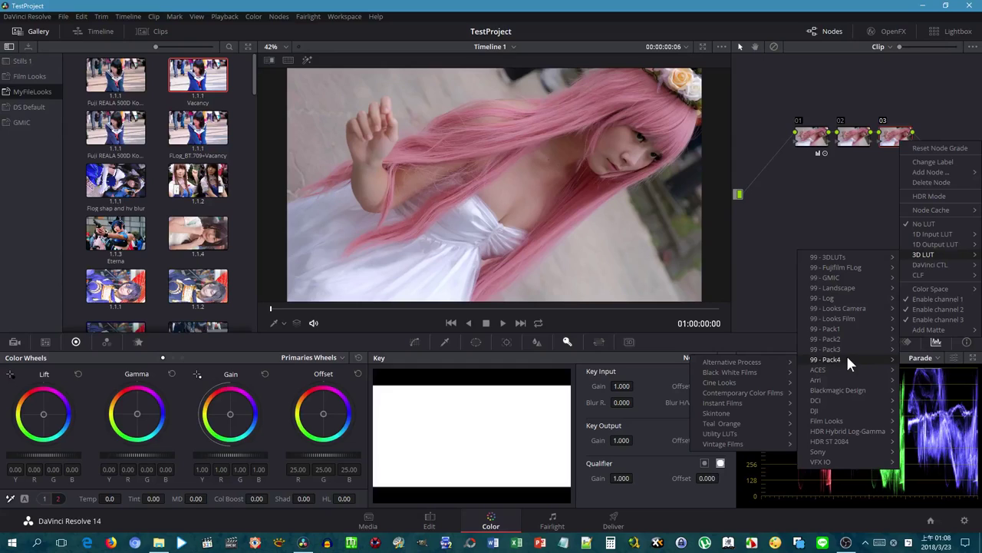
mouse_move(851, 329)
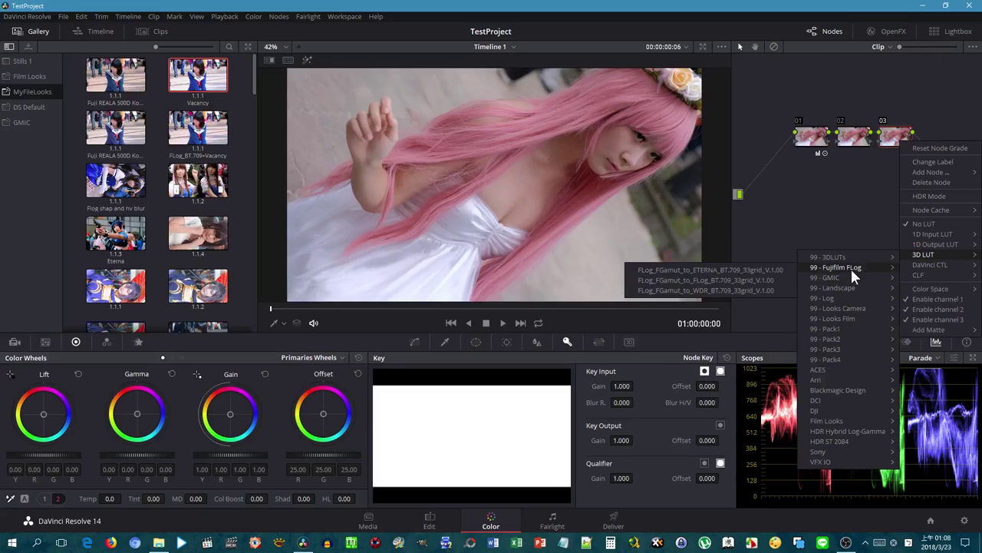
mouse_move(849, 299)
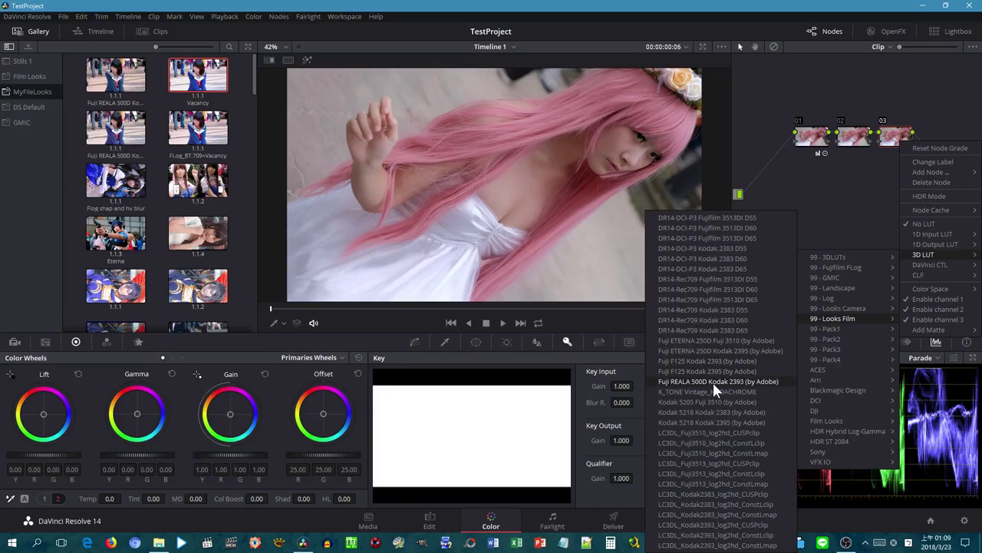
click(712, 382)
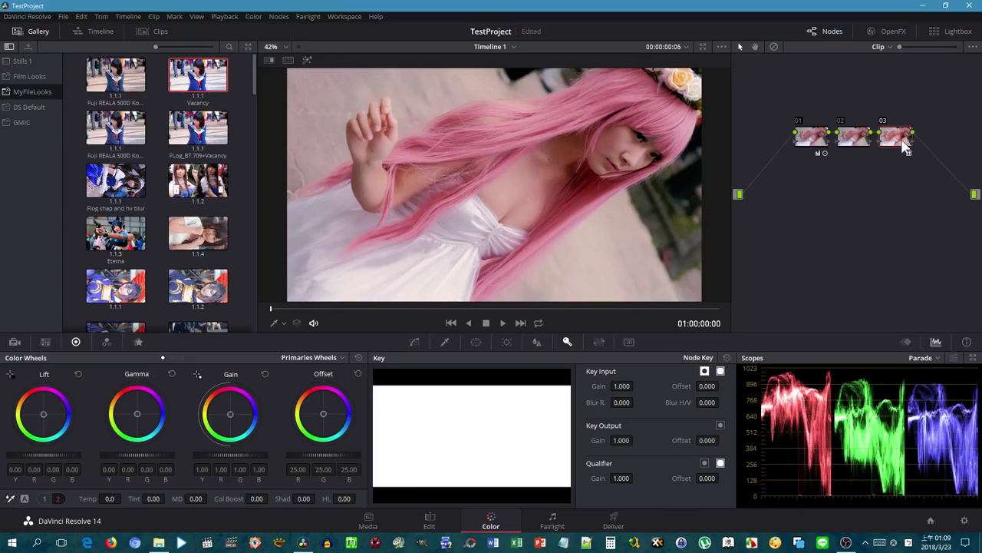
Space nodes 02 and 03 further apart, then trial the custom curve's white and black points.
drag(897, 136, 928, 137)
drag(853, 136, 870, 139)
click(415, 346)
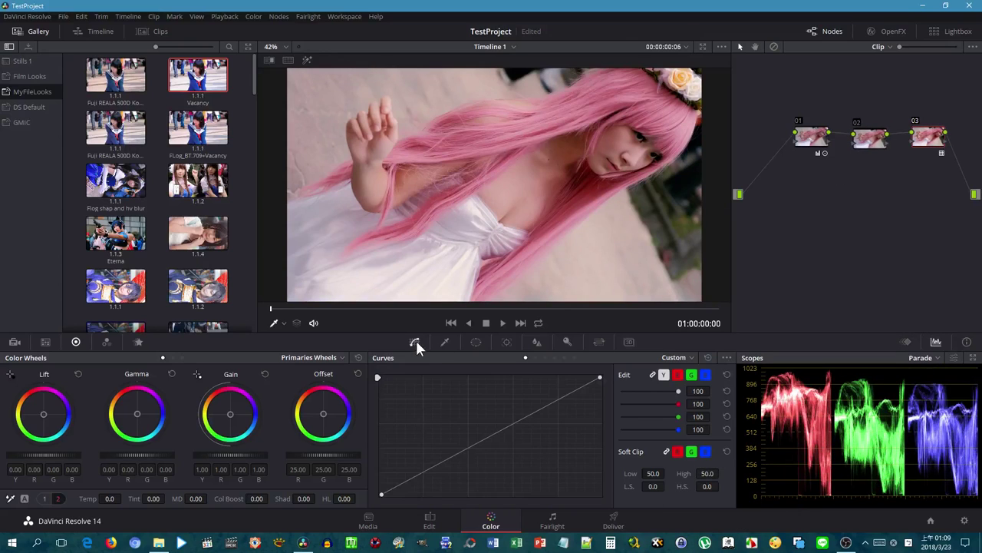
drag(600, 377, 588, 369)
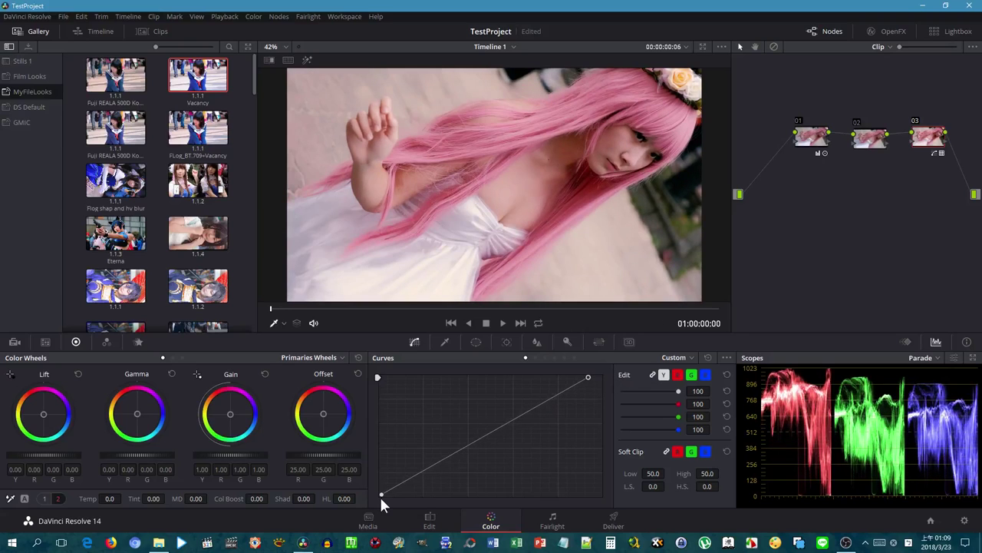
drag(383, 494, 382, 492)
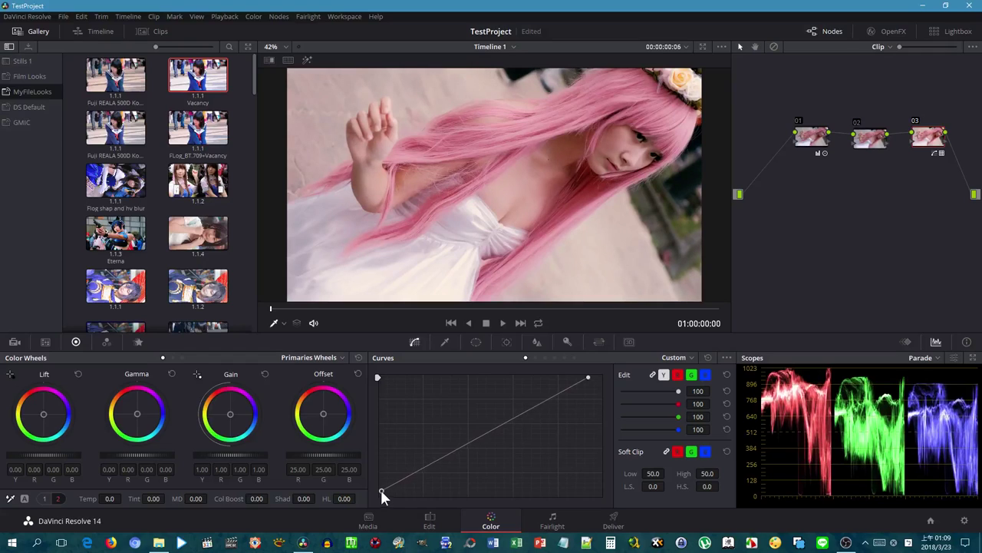
drag(382, 490, 380, 488)
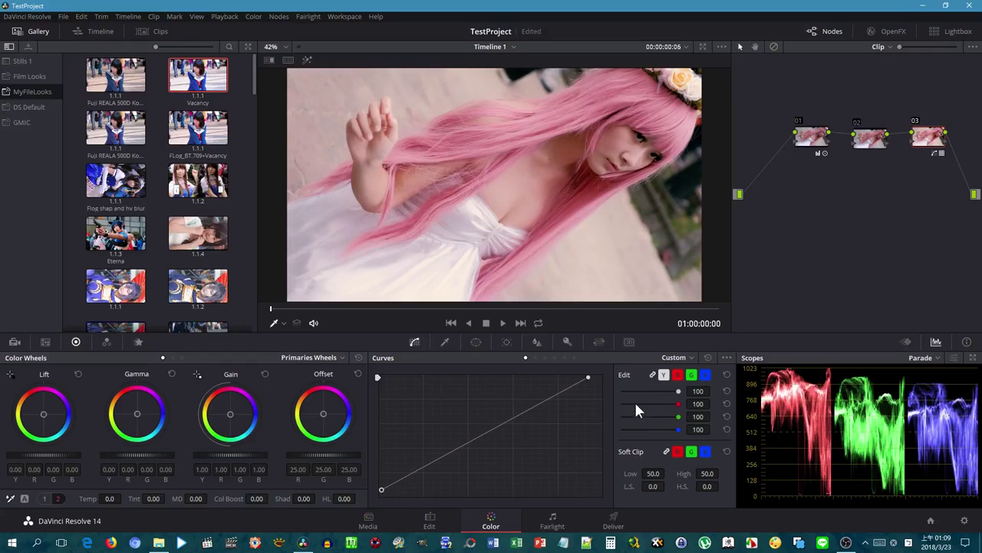
Unlink the RGB curves, raise a midtone point, and push the blue and red top points outward.
click(653, 375)
click(642, 148)
drag(512, 418, 515, 413)
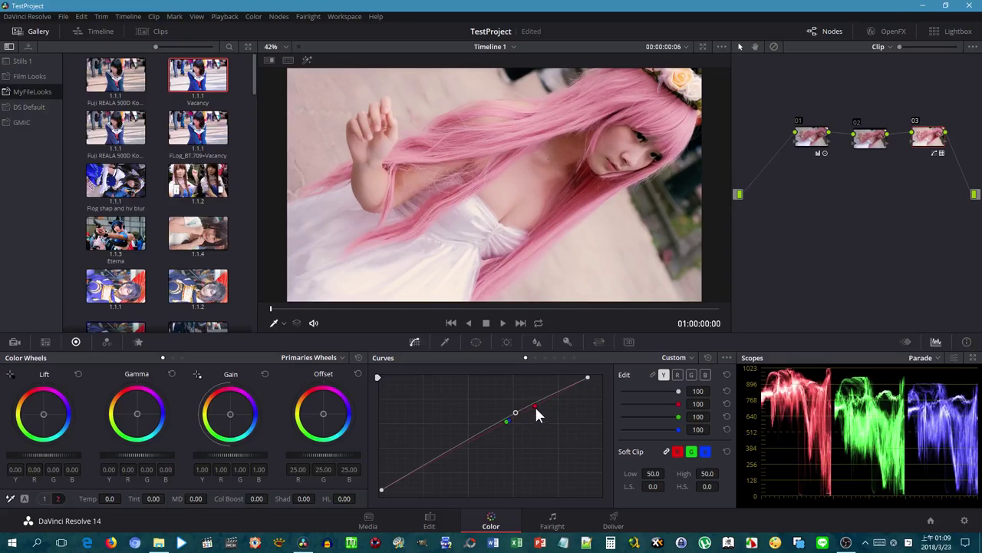
click(535, 407)
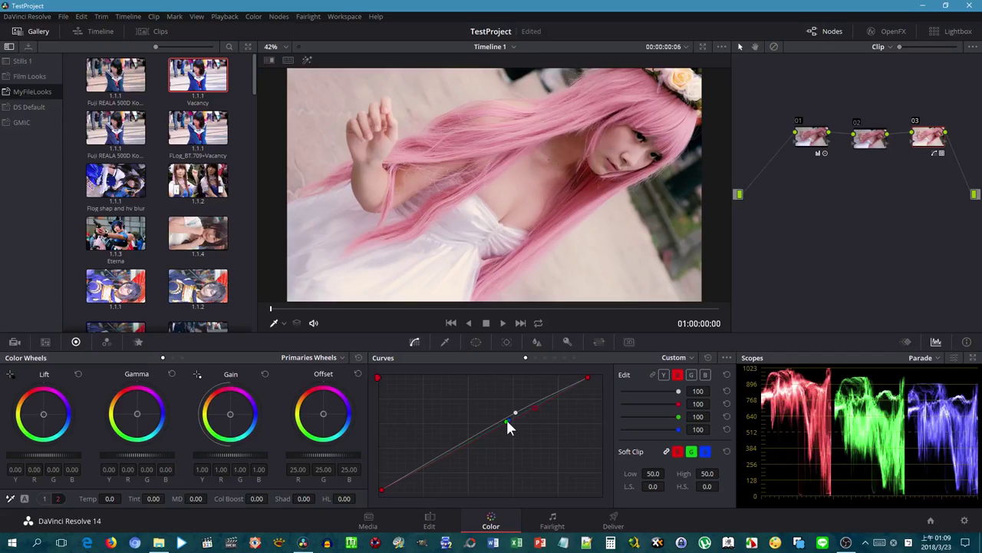
key(Tab)
key(Tab)
drag(587, 378, 610, 370)
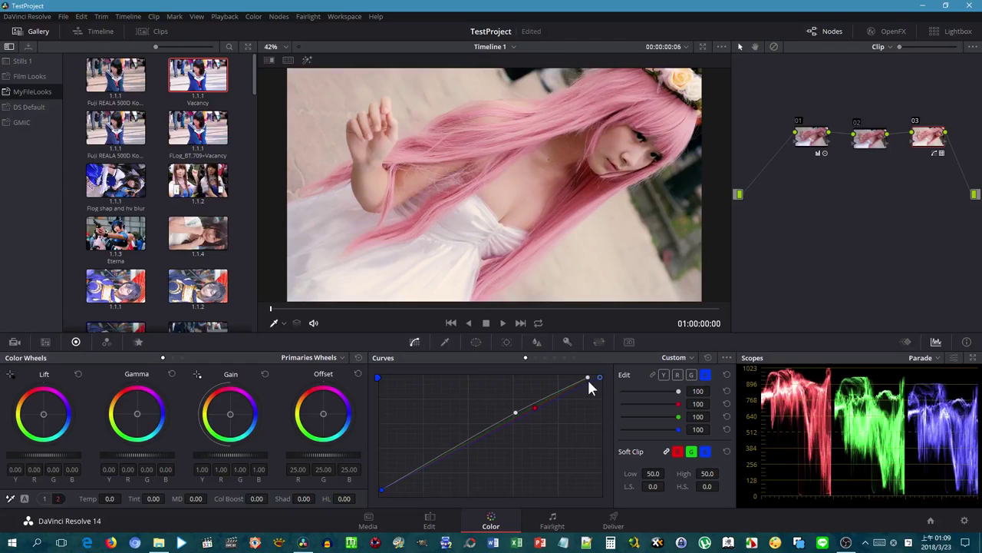
key(Tab)
drag(587, 376, 619, 377)
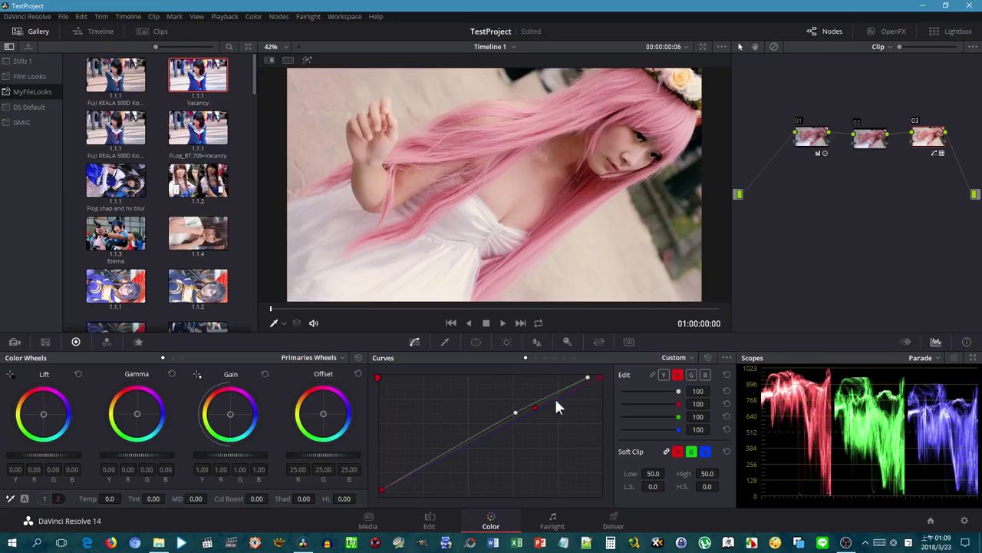
Try shifting the luminance black point, then reset the custom curve to a straight diagonal.
click(515, 413)
mouse_move(375, 497)
mouse_down()
mouse_move(366, 508)
mouse_move(363, 488)
mouse_up()
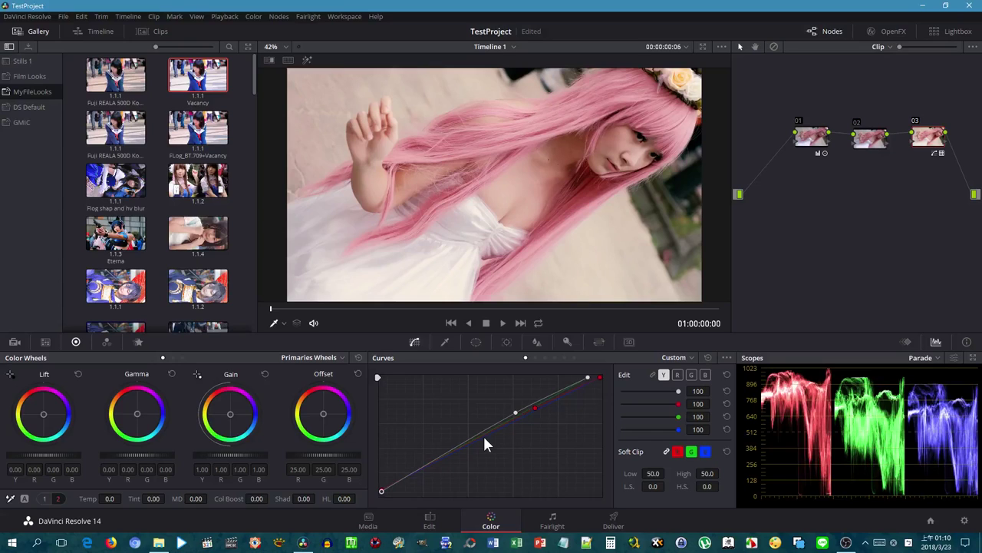
click(708, 357)
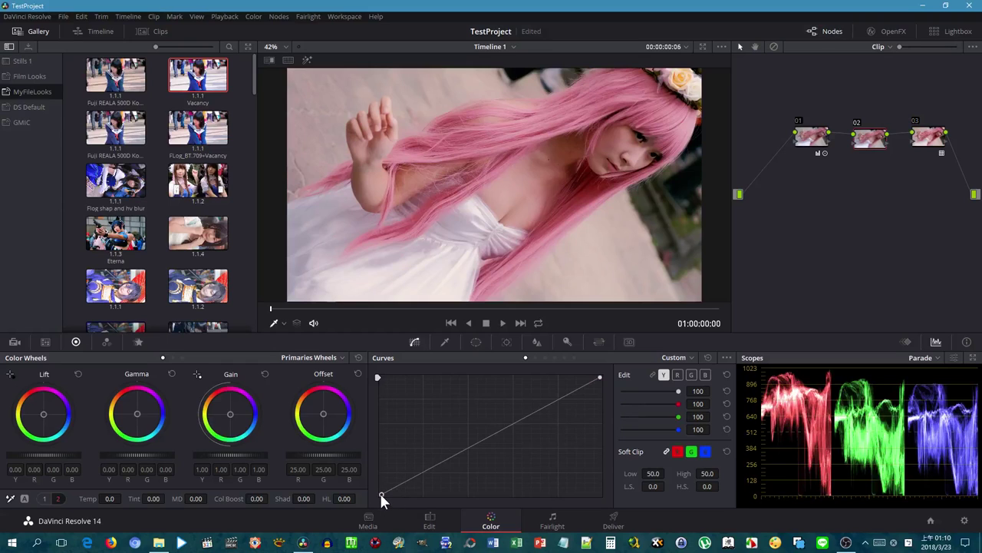
Lift the curve's shadows and set bluish Gain 1.00/0.97/1.00/1.07, Lift blue 0.01, Gamma red -0.01.
drag(383, 495, 381, 489)
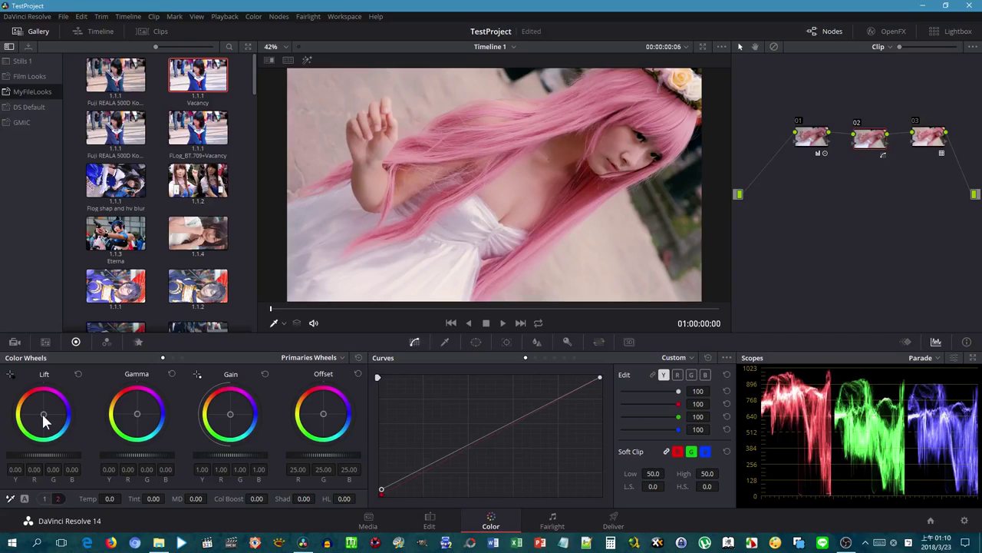
drag(232, 413, 239, 414)
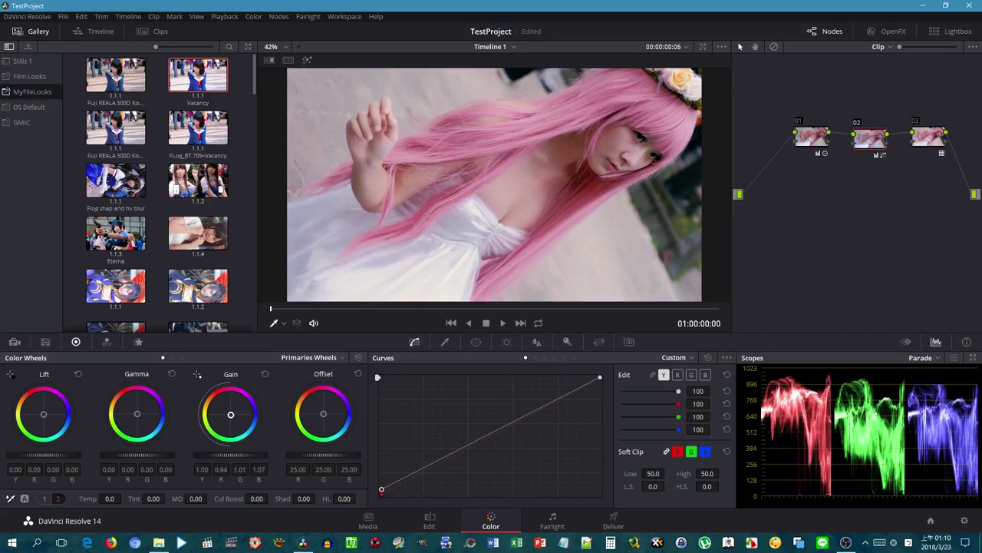
drag(231, 414, 231, 415)
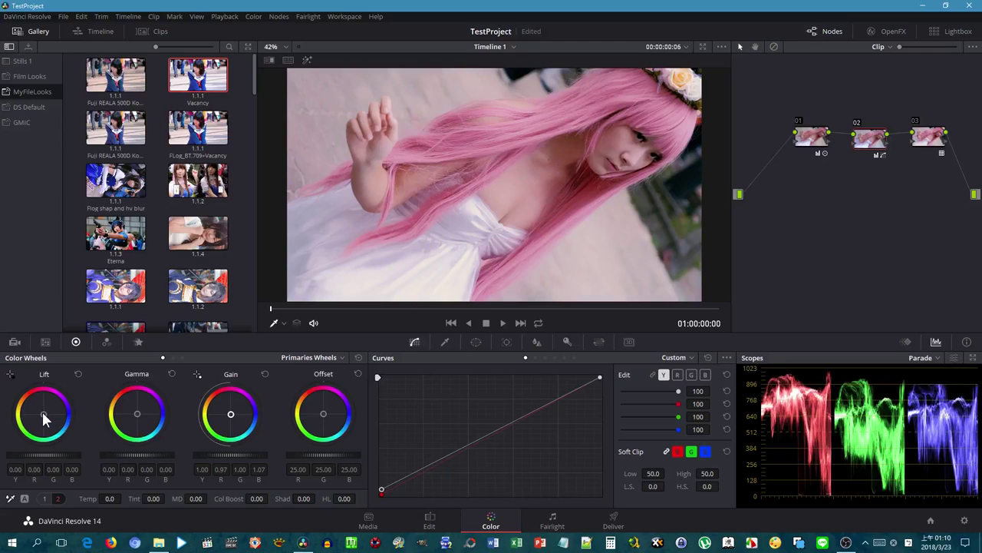
drag(44, 414, 45, 413)
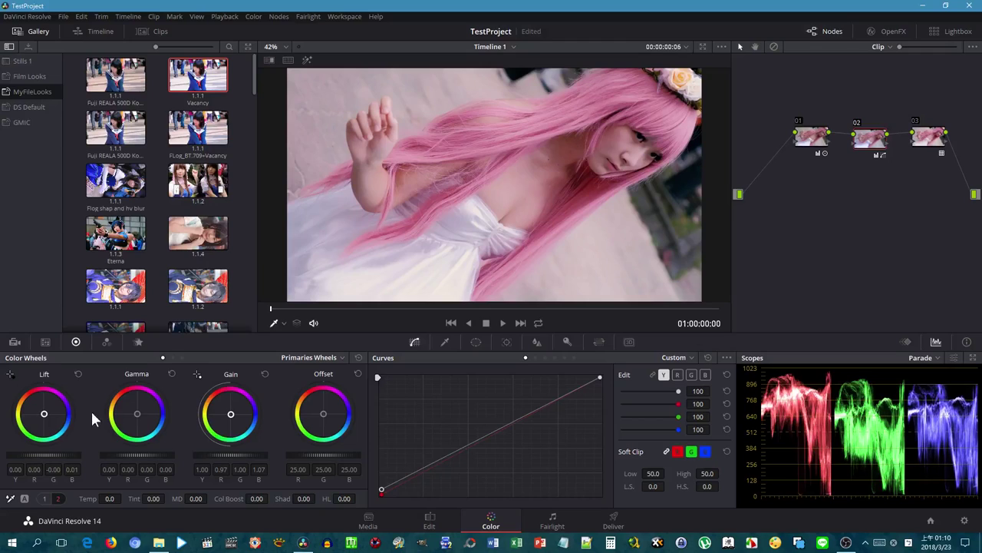
drag(137, 413, 139, 415)
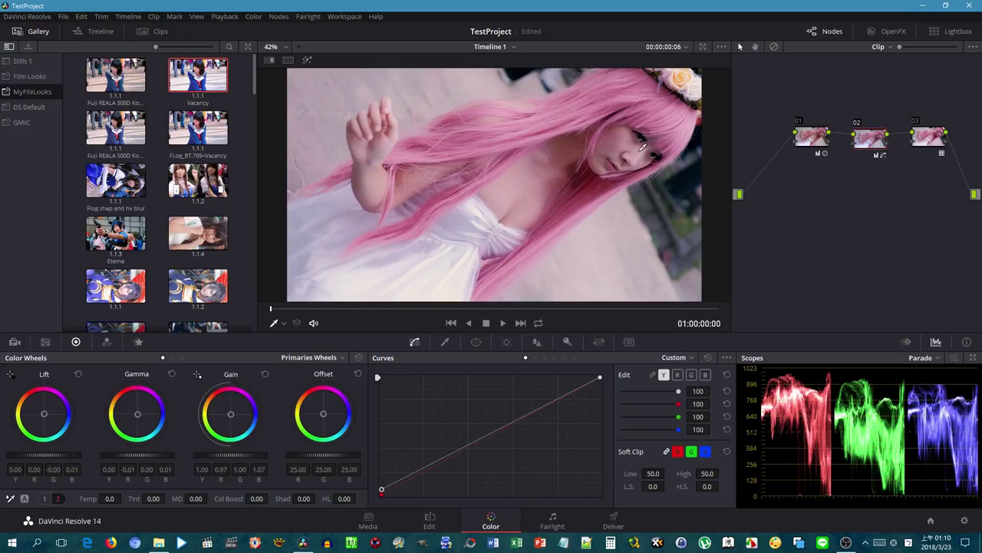
Add a midtone point to the luminance curve, raise it slightly, and check the red curve.
click(512, 421)
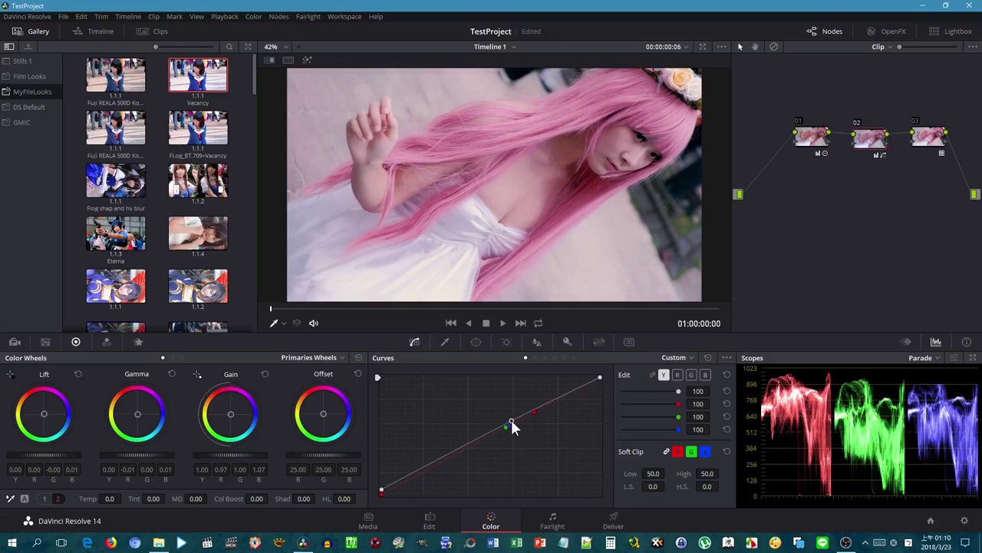
drag(511, 422, 513, 419)
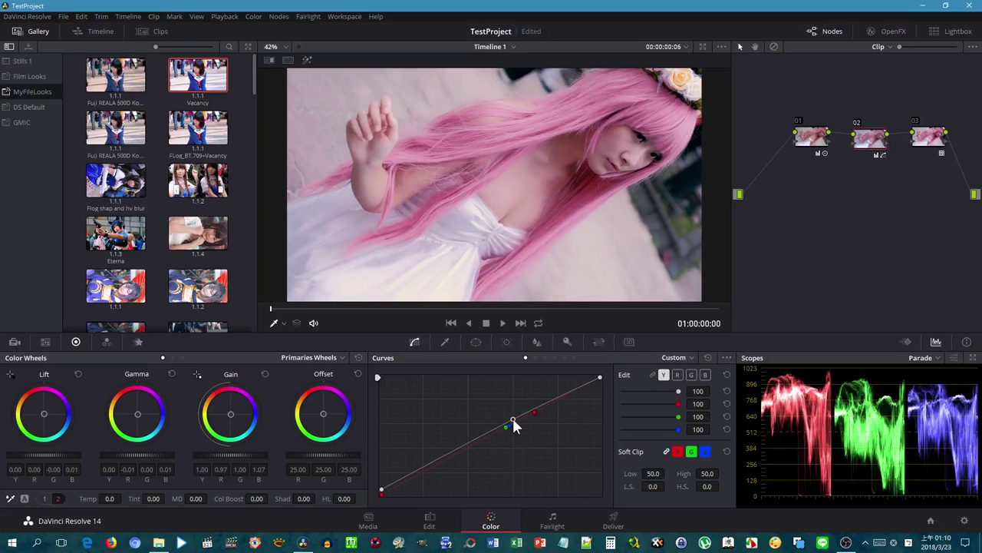
click(379, 492)
click(382, 489)
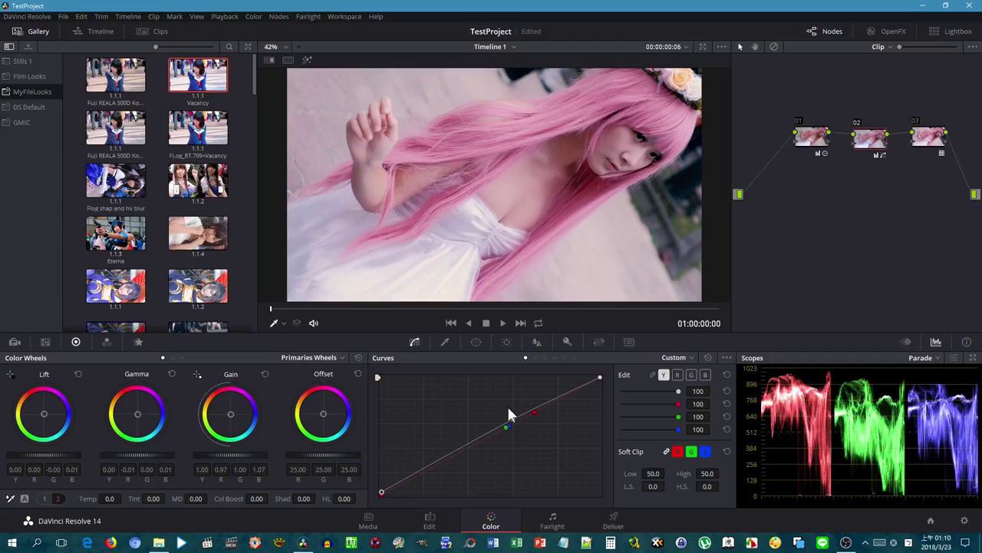
key(Escape)
Select node 03 and swap its Fuji REALA LUT for another film look.
click(931, 139)
right_click(930, 142)
mouse_move(930, 253)
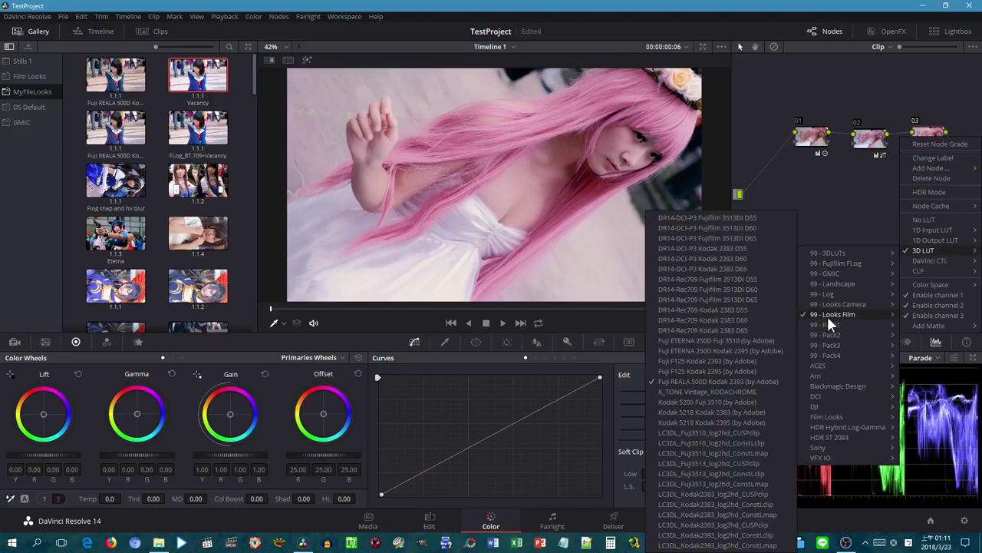
mouse_move(840, 297)
mouse_move(835, 314)
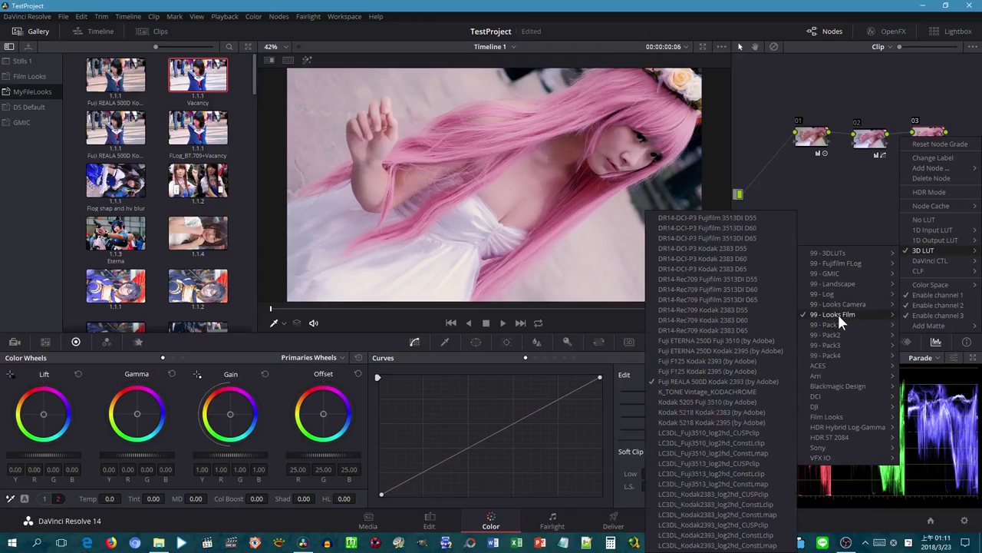
click(723, 330)
Try the GMIC agfa_ultra_color_100 LUT on node 03, then settle on agfa_vista_200.
right_click(938, 142)
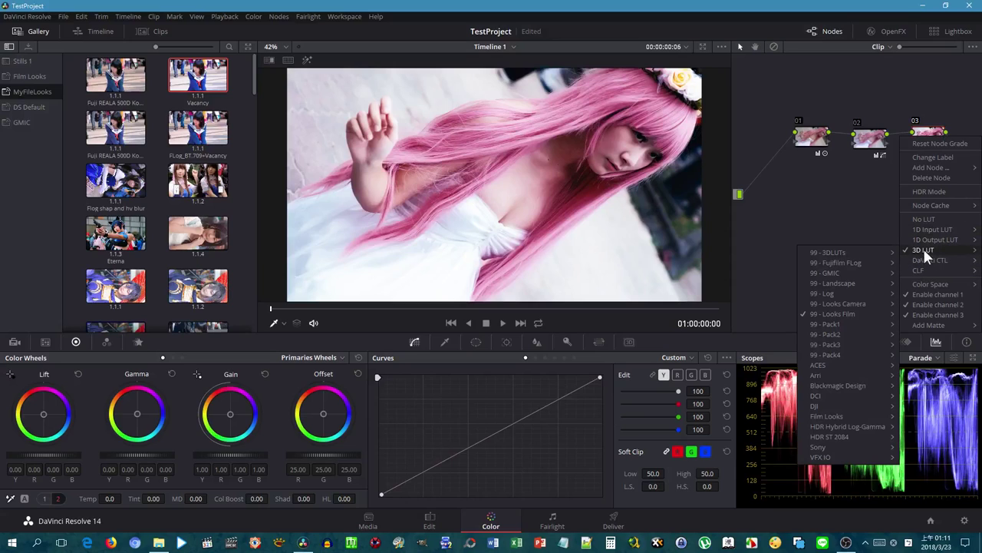
mouse_move(945, 229)
mouse_move(854, 273)
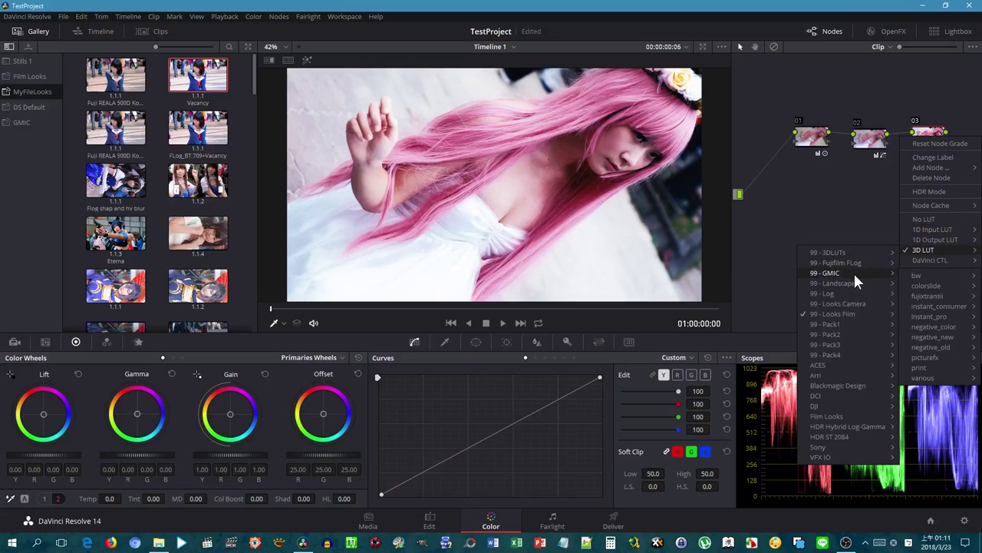
mouse_move(941, 346)
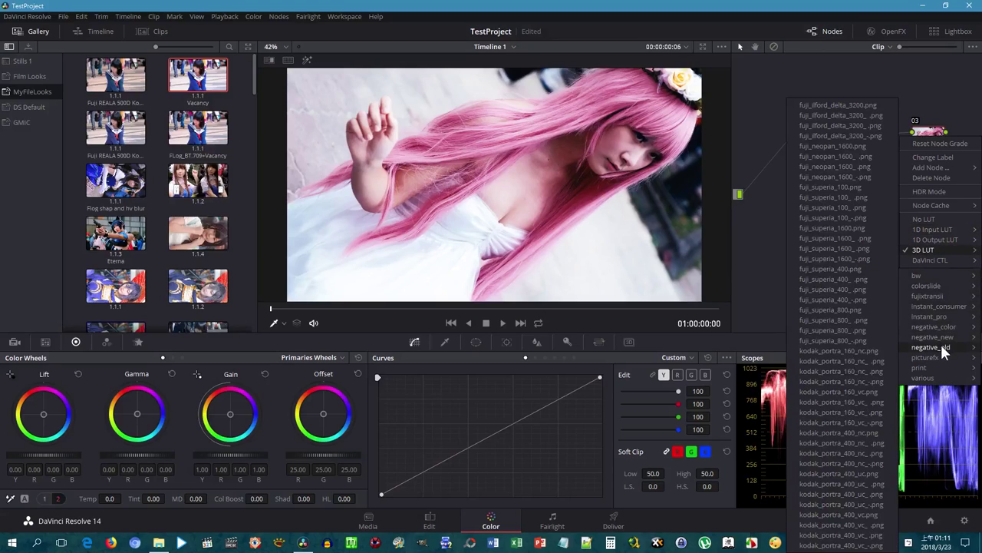
mouse_move(952, 329)
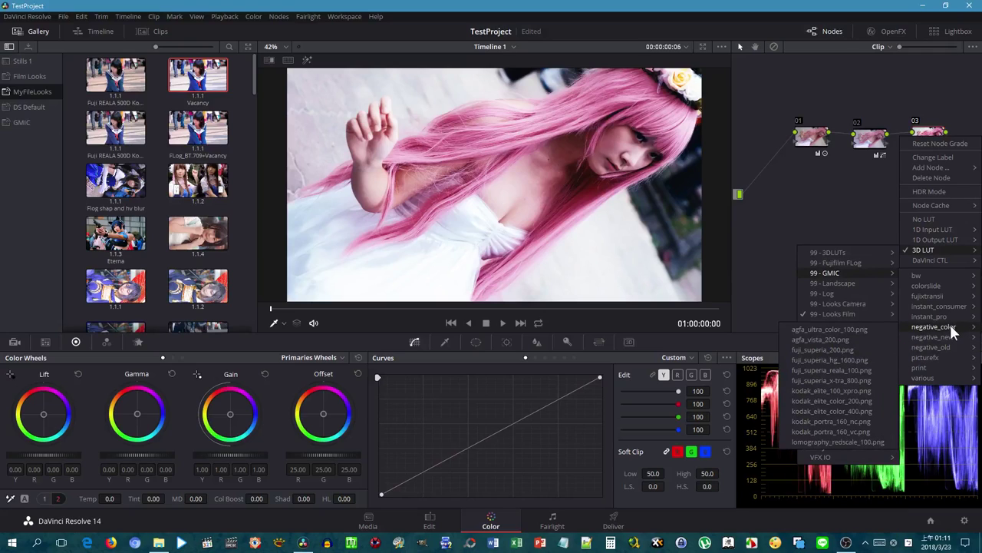
click(881, 329)
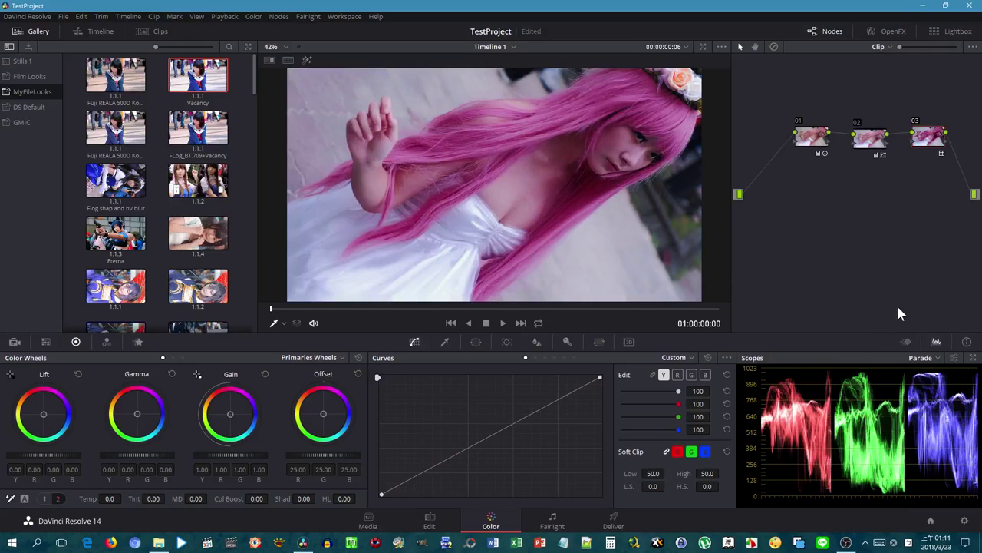
right_click(930, 137)
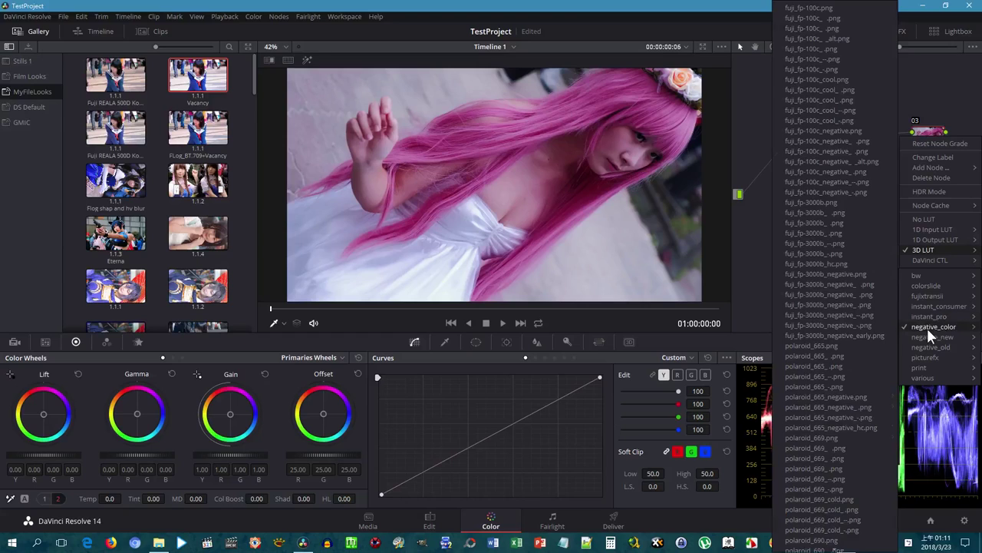
mouse_move(908, 328)
click(879, 338)
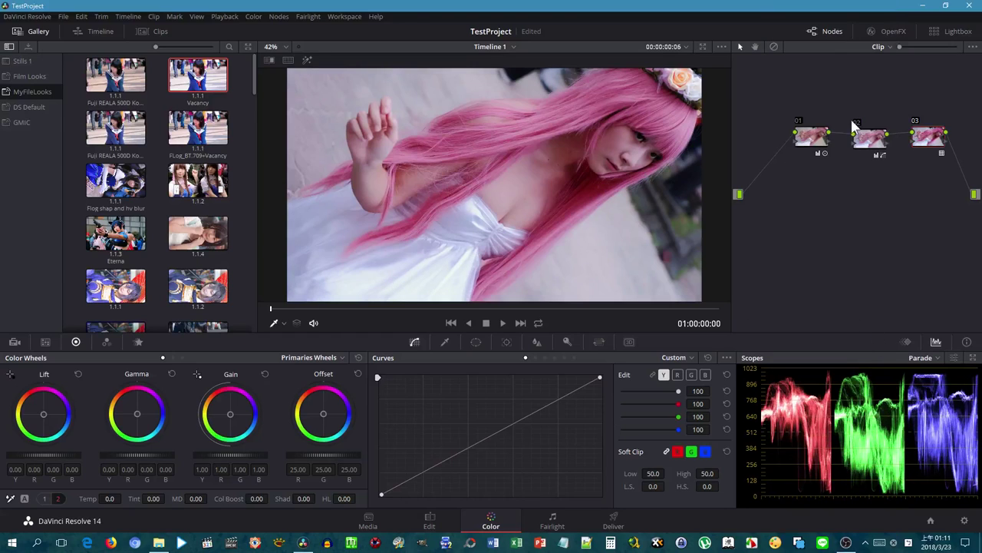
Select node 02 and bow its luminance curve upward with a lifted black point.
click(880, 153)
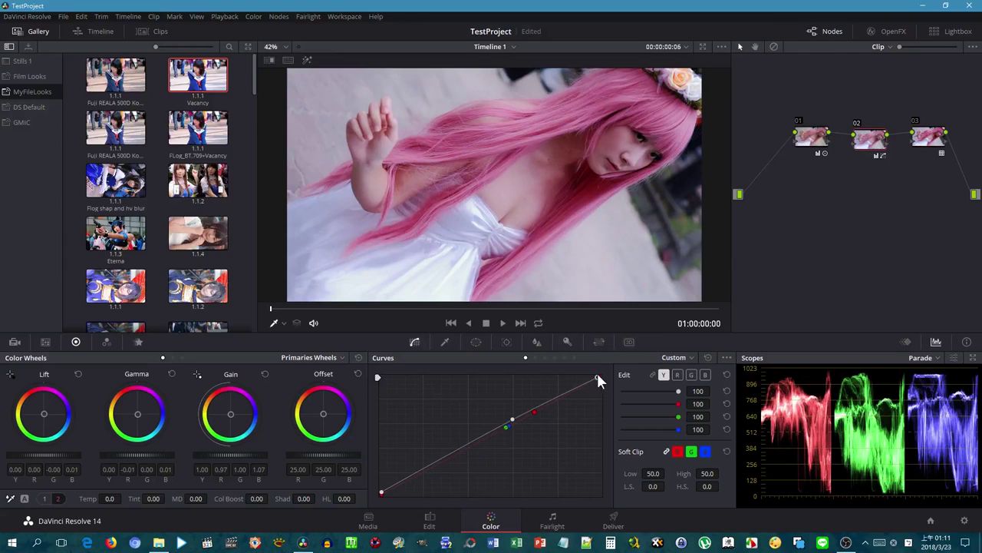
drag(599, 378, 628, 373)
drag(512, 419, 517, 411)
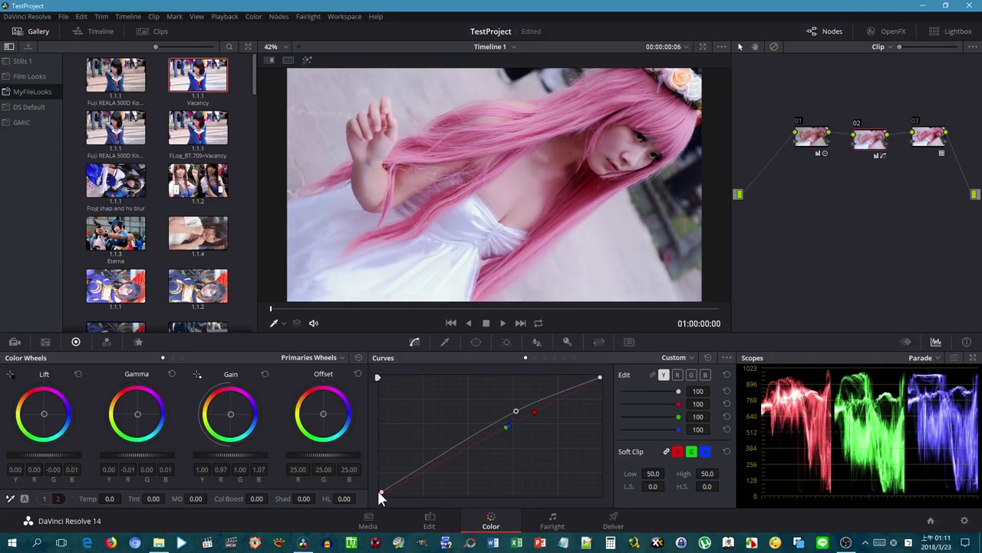
drag(379, 492, 380, 479)
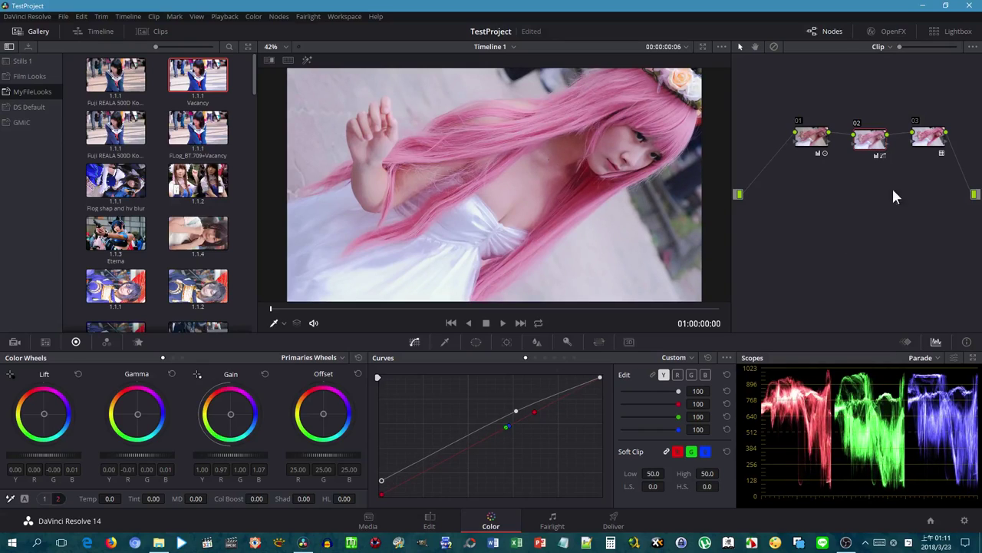
Move nodes 01 and 02 further left in the node graph.
drag(921, 142, 915, 145)
drag(815, 139, 775, 138)
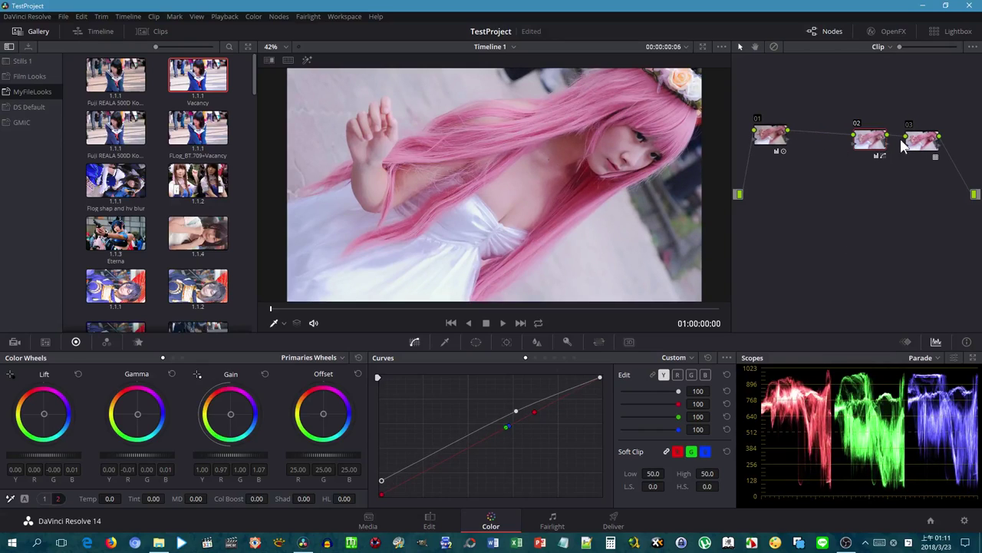
drag(878, 139, 833, 141)
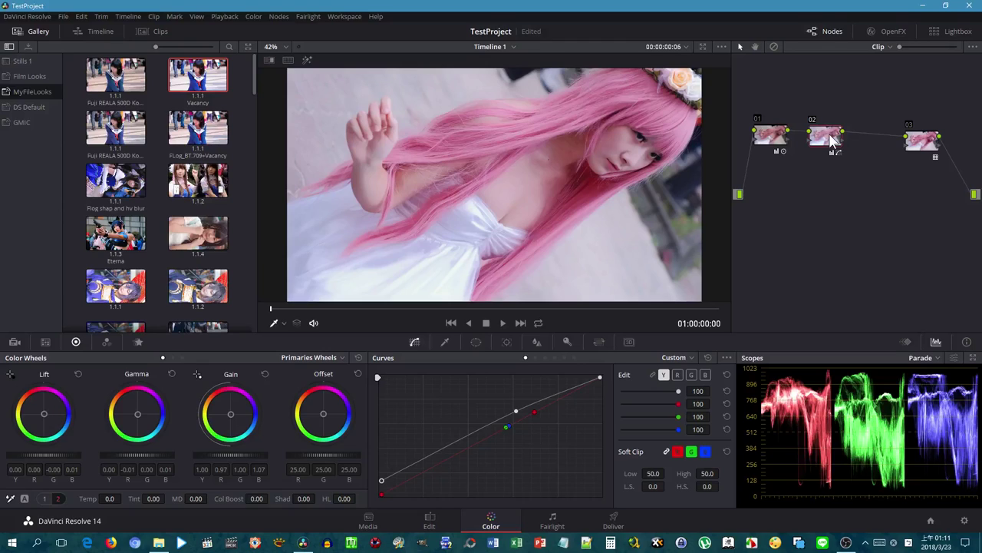
Add serial node 04 and sample the skin with the qualifier pickers, adding and subtracting tones.
key(alt+s)
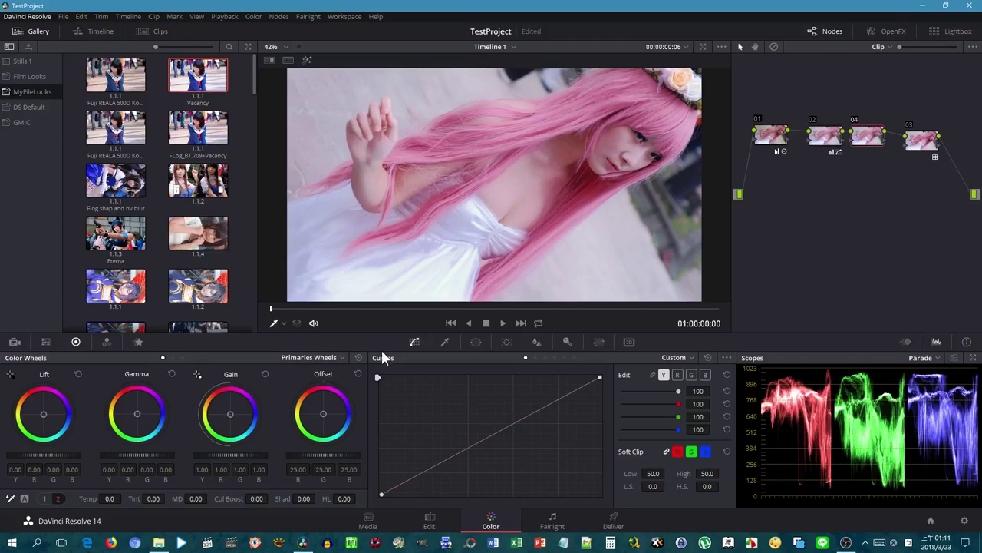
click(445, 342)
click(515, 186)
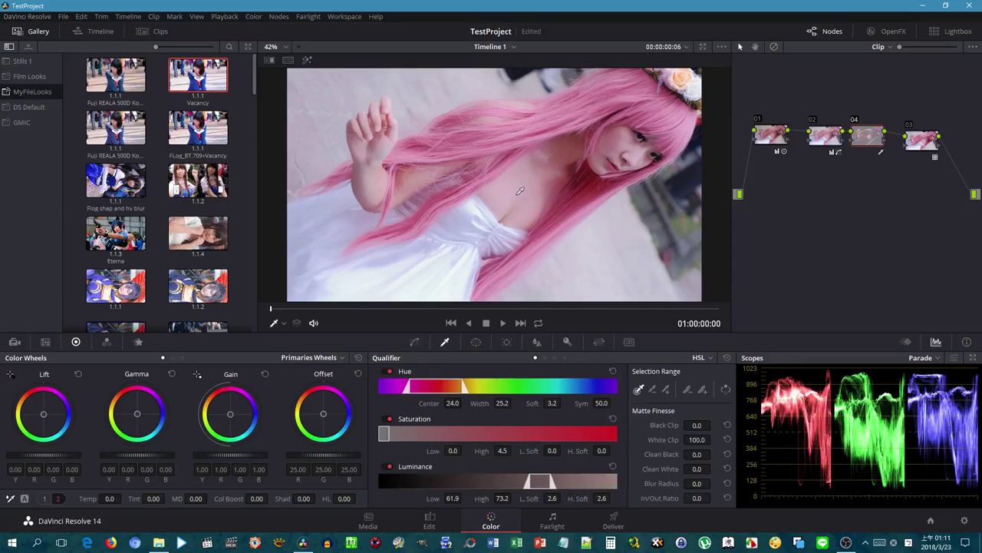
click(307, 60)
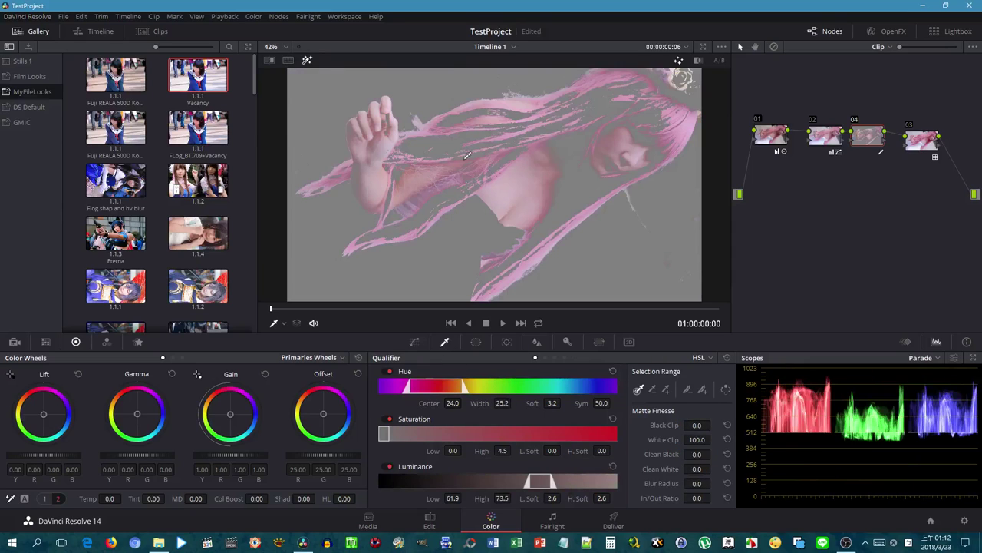
click(370, 145)
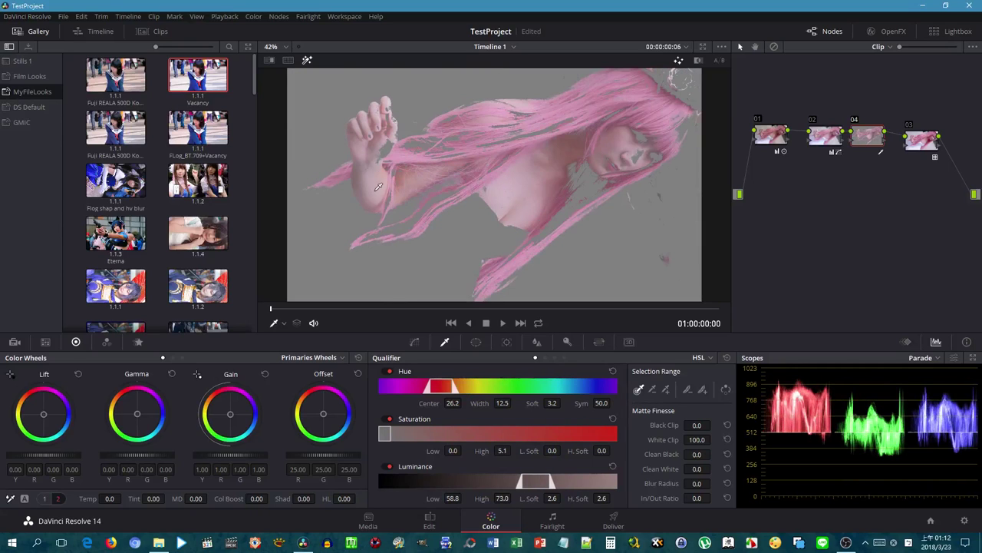
click(523, 180)
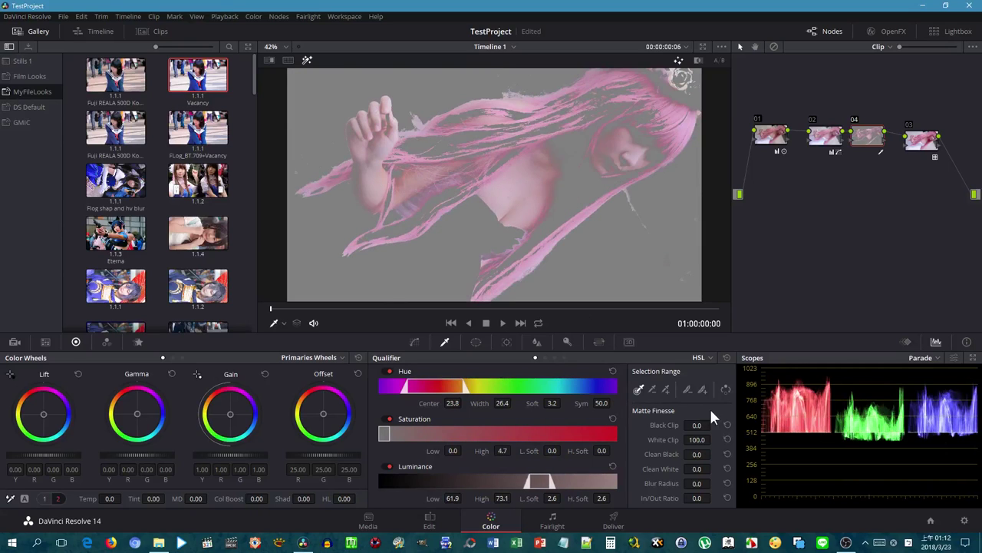
click(652, 389)
drag(672, 119, 685, 113)
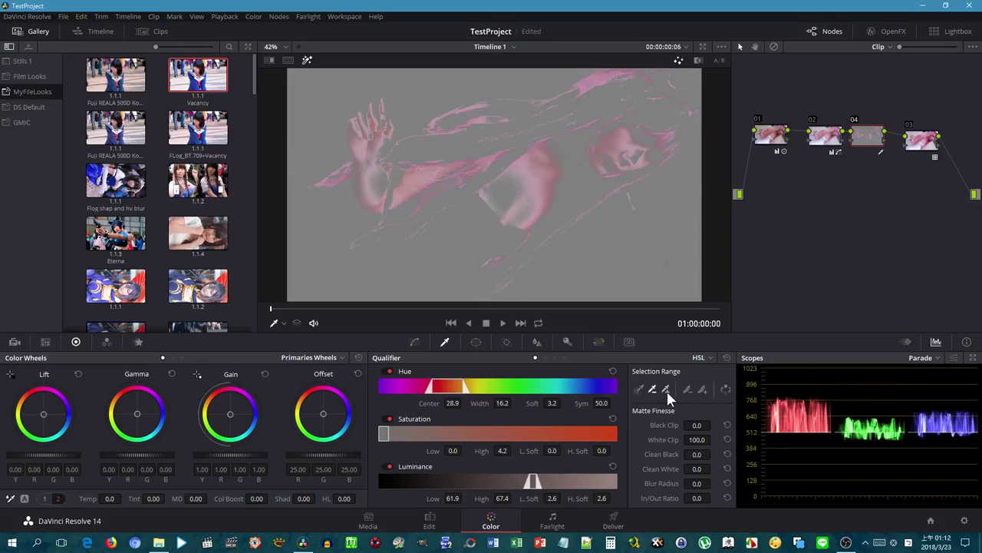
click(688, 390)
click(667, 129)
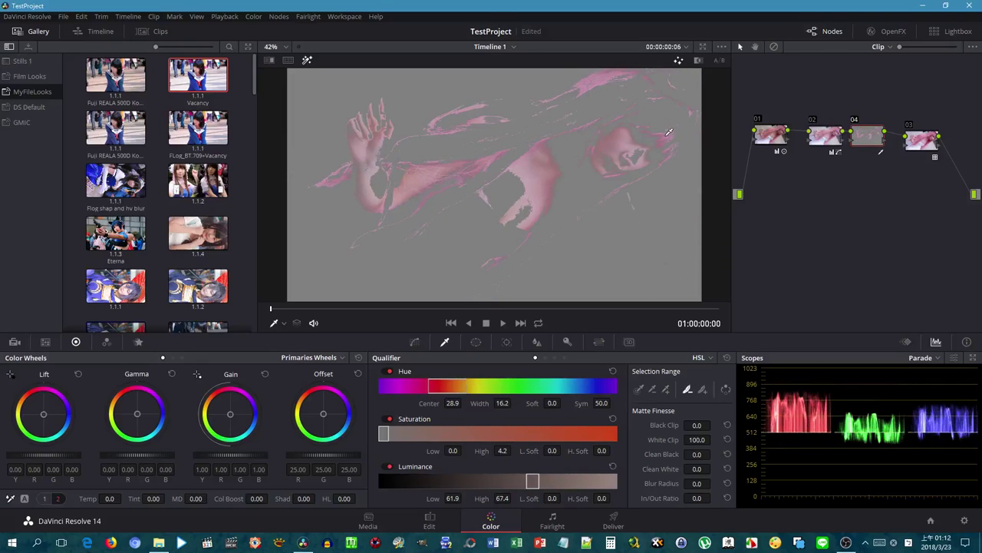
click(702, 389)
click(661, 188)
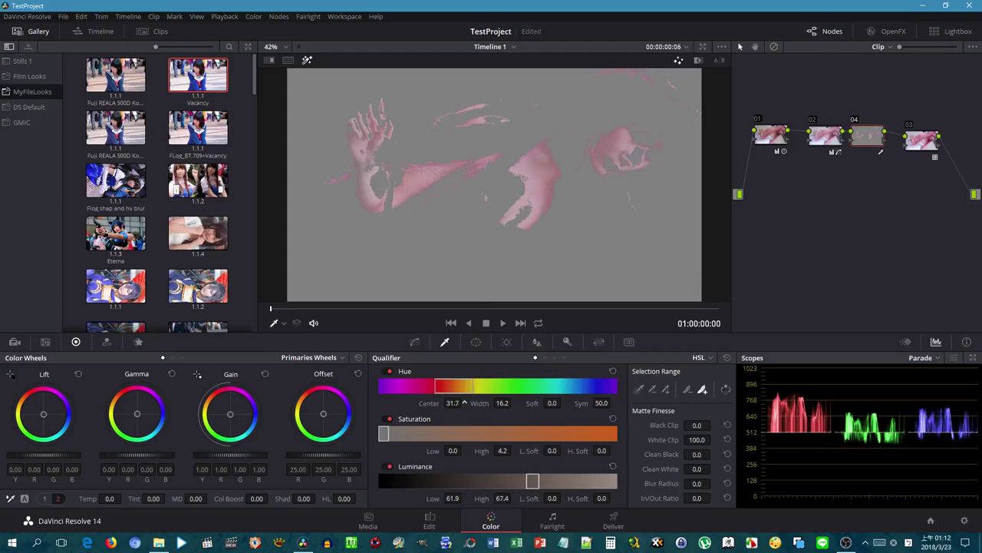
Set the qualifier hue centre to 30.9 and soften the hue, saturation and luminance ranges.
mouse_move(453, 403)
mouse_down()
mouse_move(492, 424)
mouse_move(516, 402)
mouse_move(517, 418)
mouse_up()
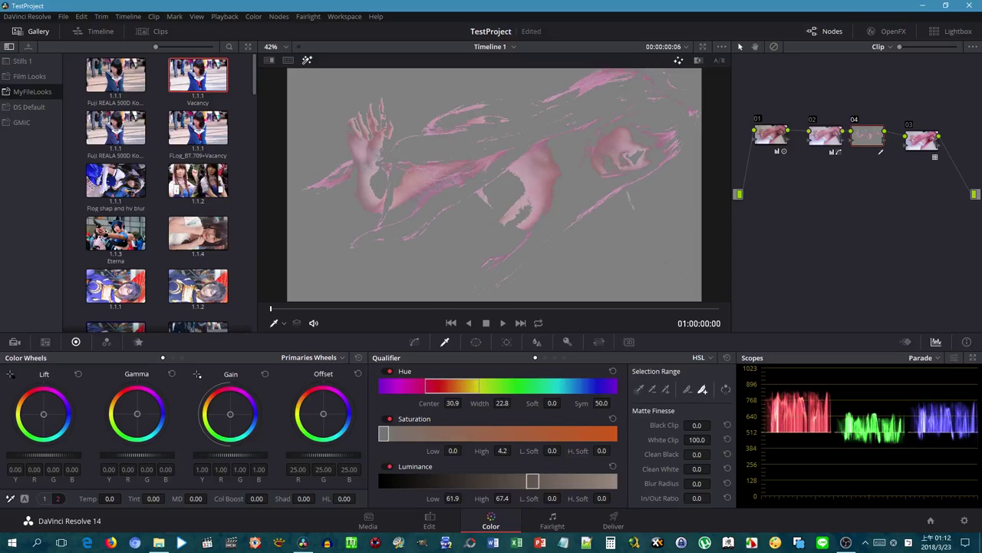
drag(552, 403, 546, 403)
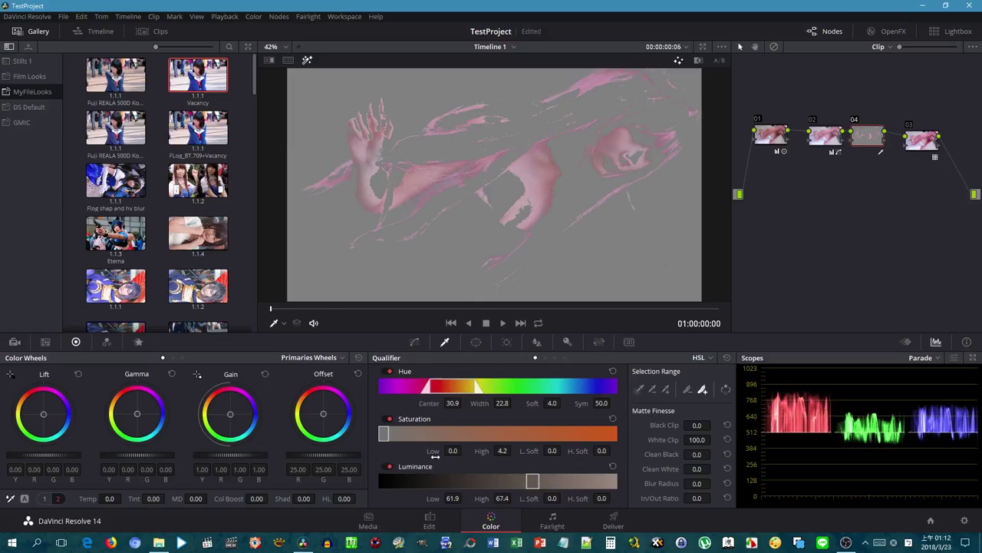
mouse_move(453, 451)
mouse_down()
mouse_move(514, 451)
mouse_move(501, 450)
mouse_up()
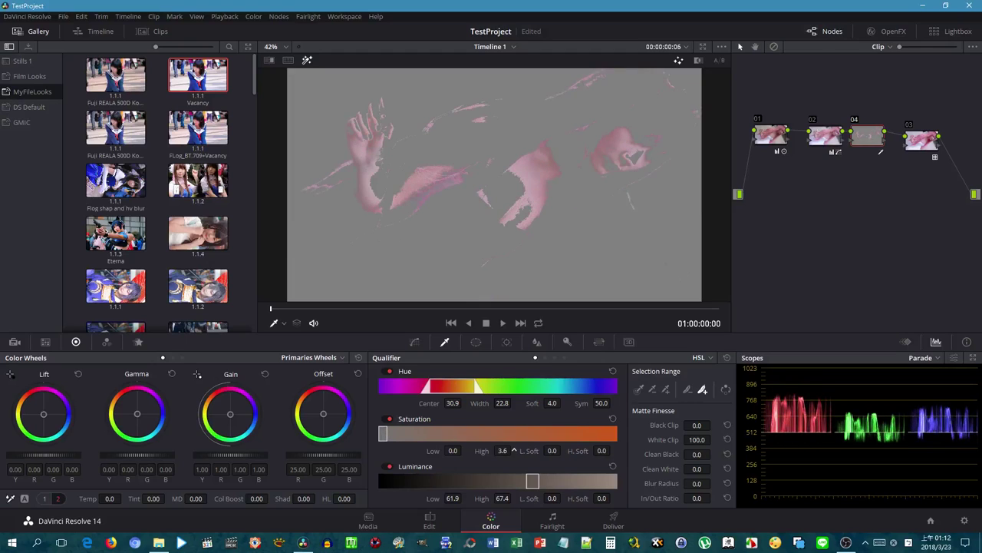
mouse_move(552, 450)
mouse_down()
mouse_move(618, 451)
mouse_move(556, 456)
mouse_up()
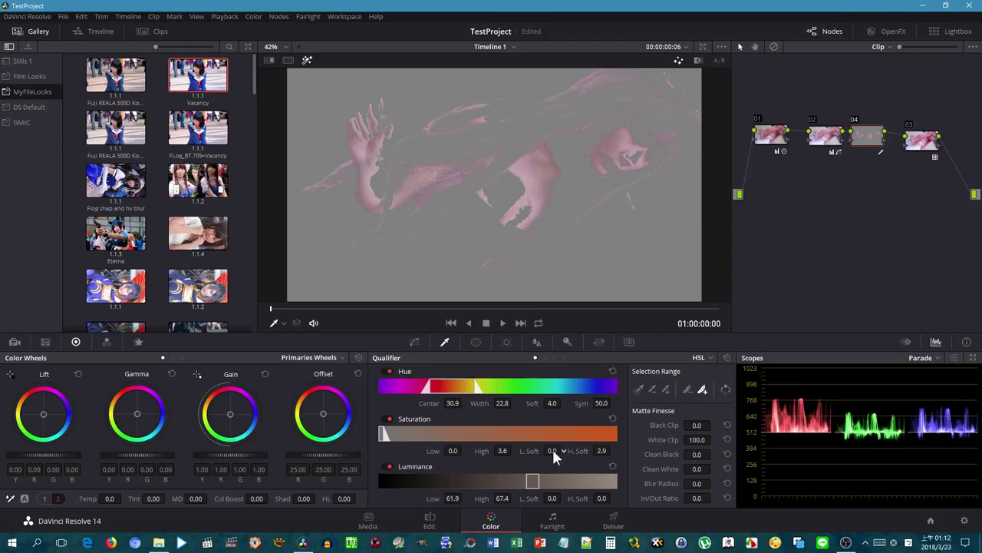
drag(543, 499, 564, 497)
drag(564, 498, 606, 497)
Add more skin samples, blur the matte to 7.9, and lower mid-detail to -30.50.
click(698, 391)
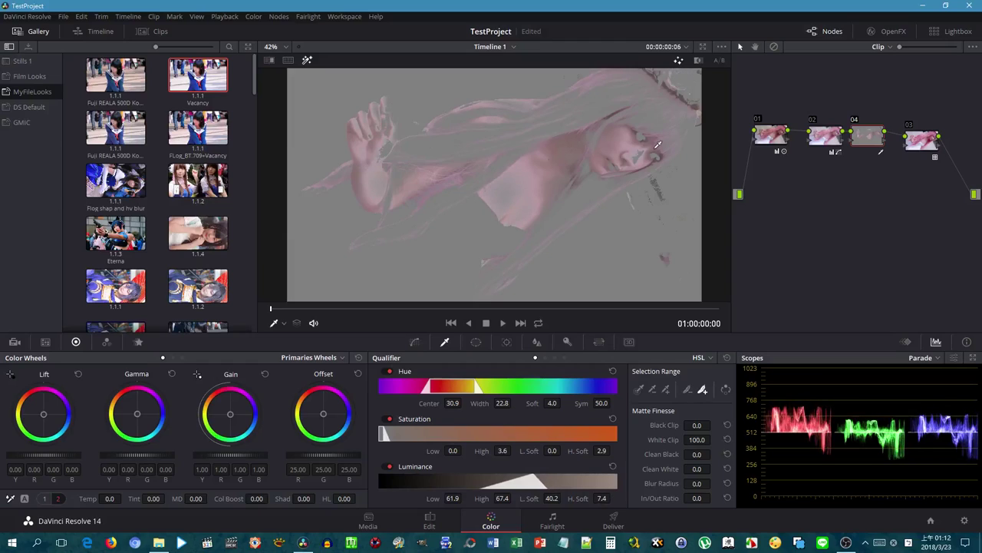
click(641, 153)
click(641, 154)
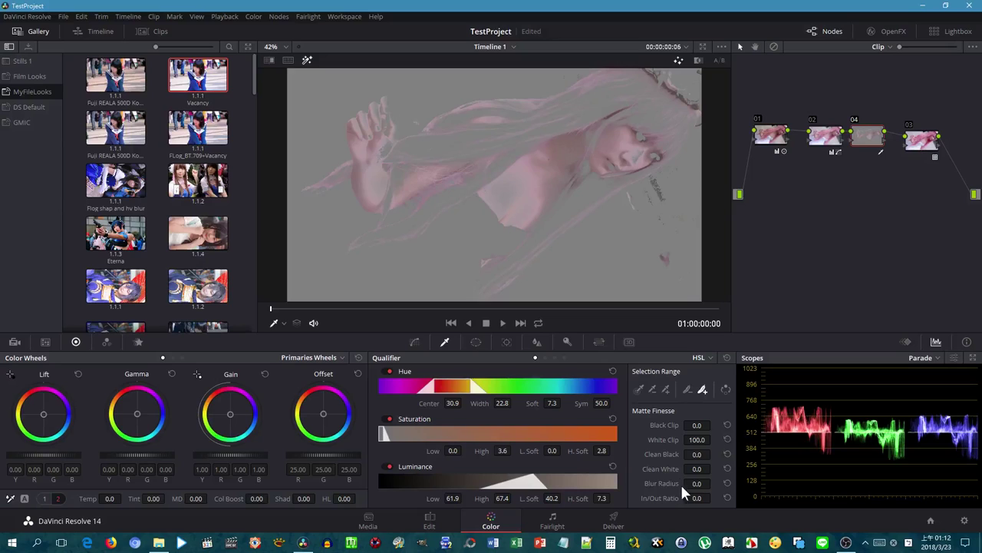
drag(697, 484, 713, 484)
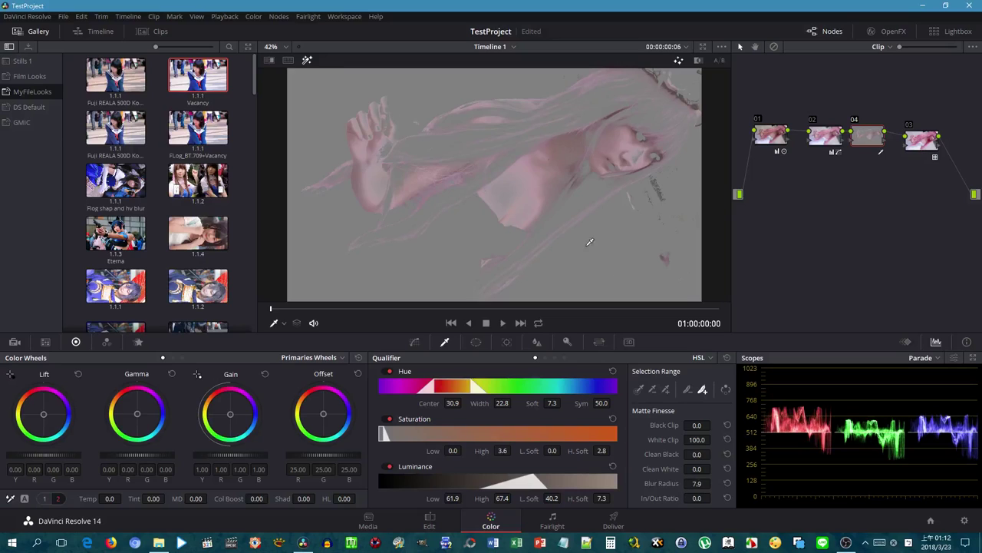
click(307, 59)
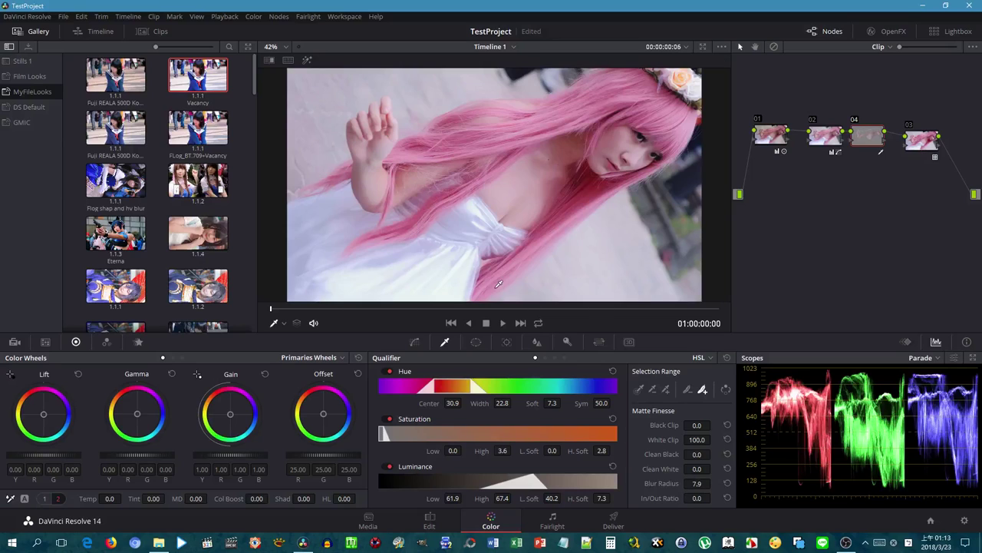
mouse_move(201, 499)
mouse_down()
mouse_move(186, 498)
mouse_move(210, 498)
mouse_up()
Set node 04's blur radius to 0.52 on all channels and move node 03 further right.
click(534, 343)
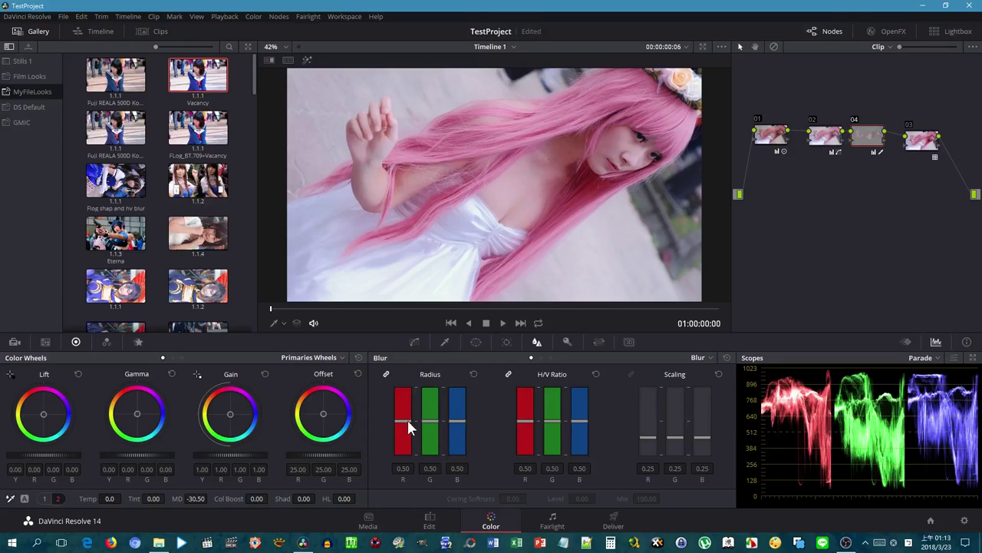
drag(408, 421, 404, 420)
drag(916, 146, 948, 138)
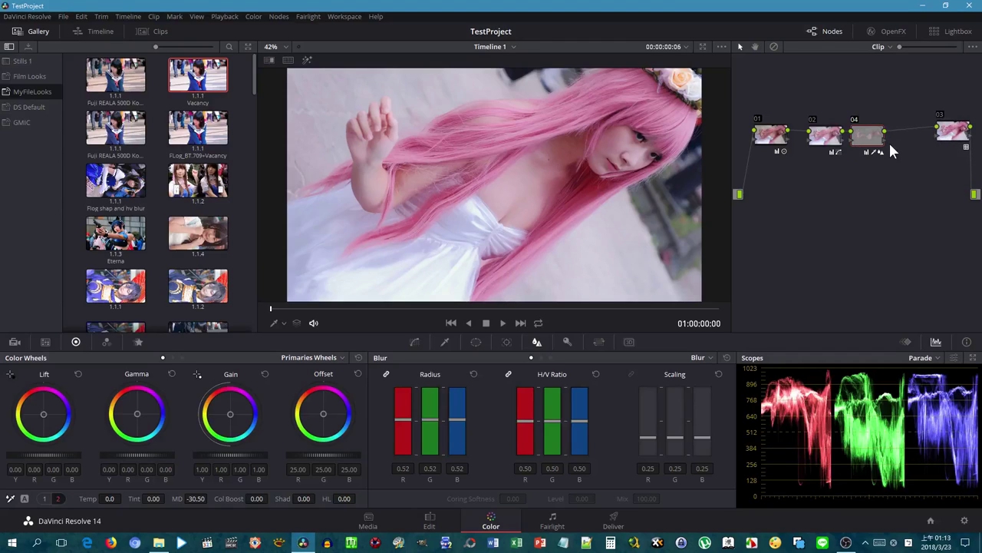
Add serial node 05 below node 04, lift node 04 above the chain, and set Blur Radius 0.48.
key(alt+s)
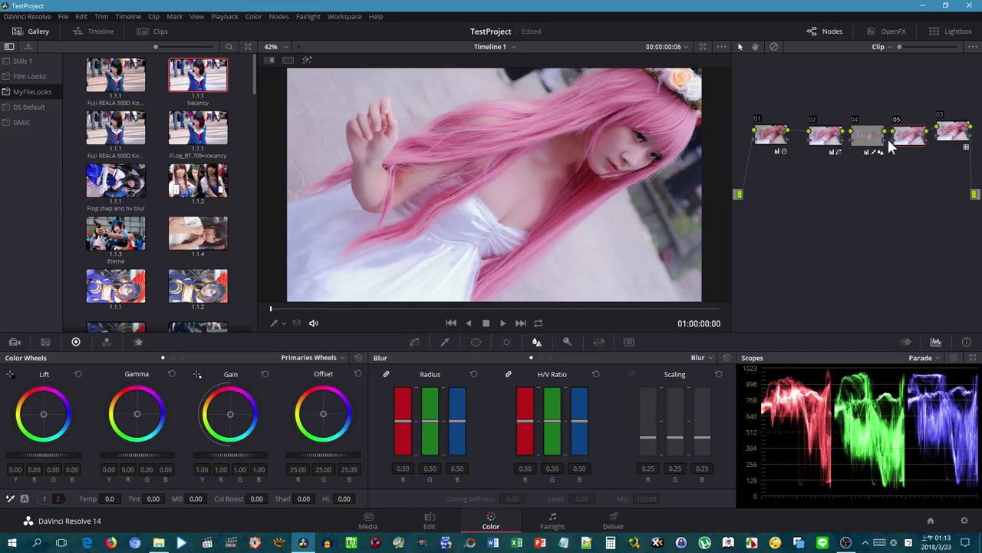
drag(869, 139, 855, 100)
drag(905, 132, 890, 165)
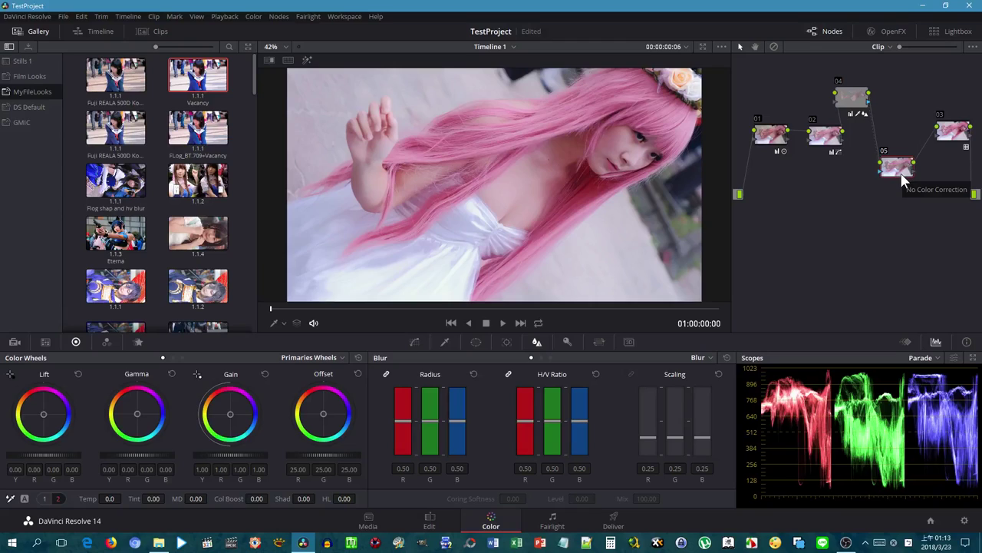
click(458, 421)
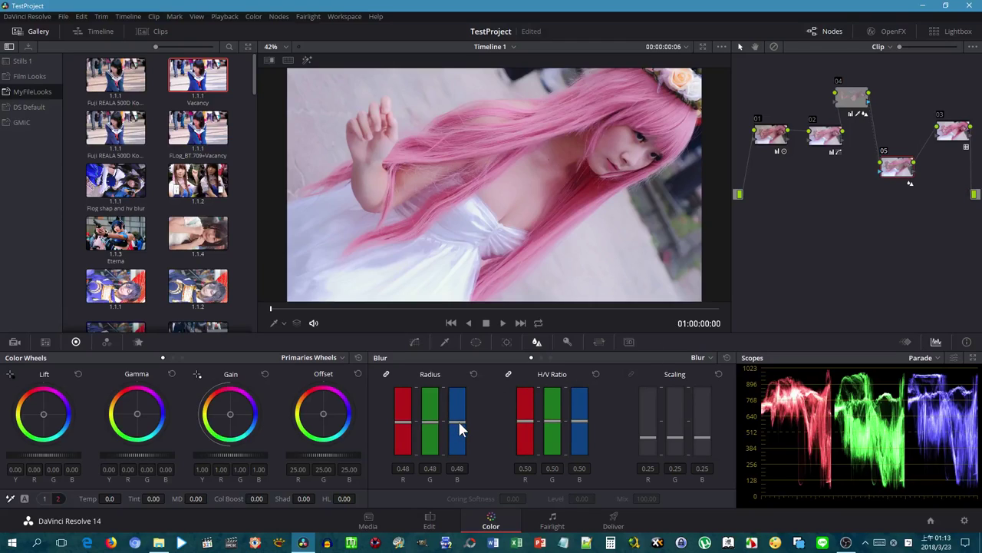
click(568, 344)
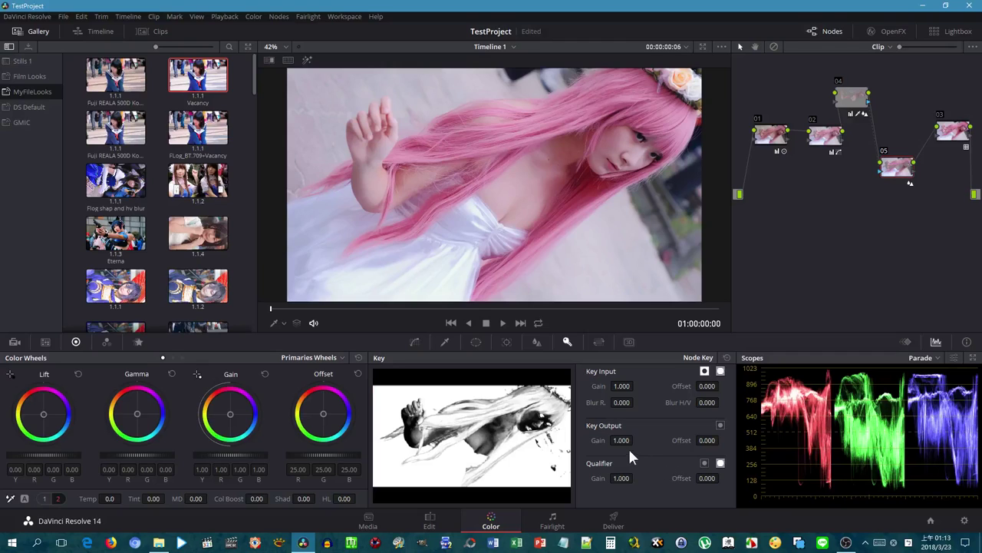
Test key output gain, input gain and offset, resetting each, then set key input Blur R. to 0.533.
mouse_move(622, 440)
mouse_down()
mouse_move(599, 439)
mouse_move(611, 440)
mouse_up()
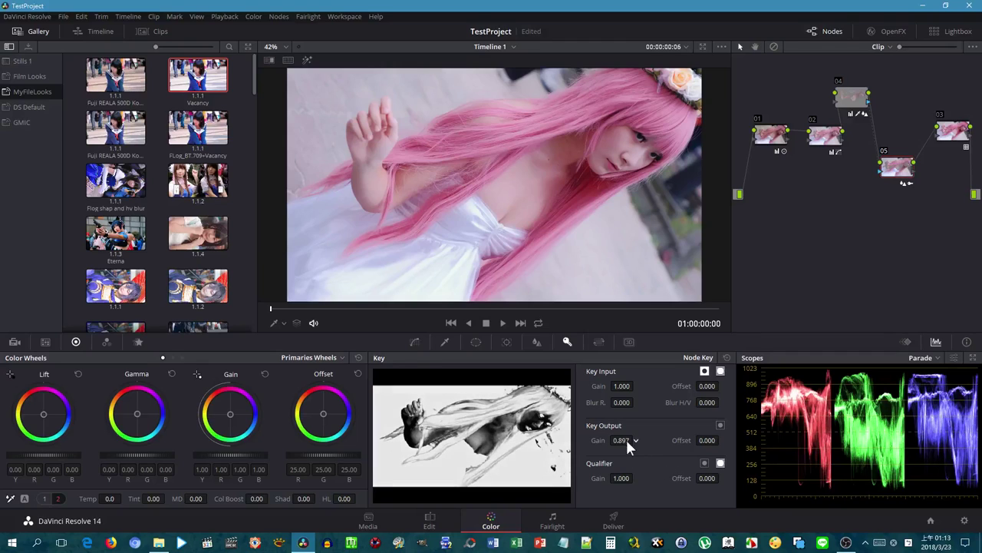
drag(630, 405, 632, 412)
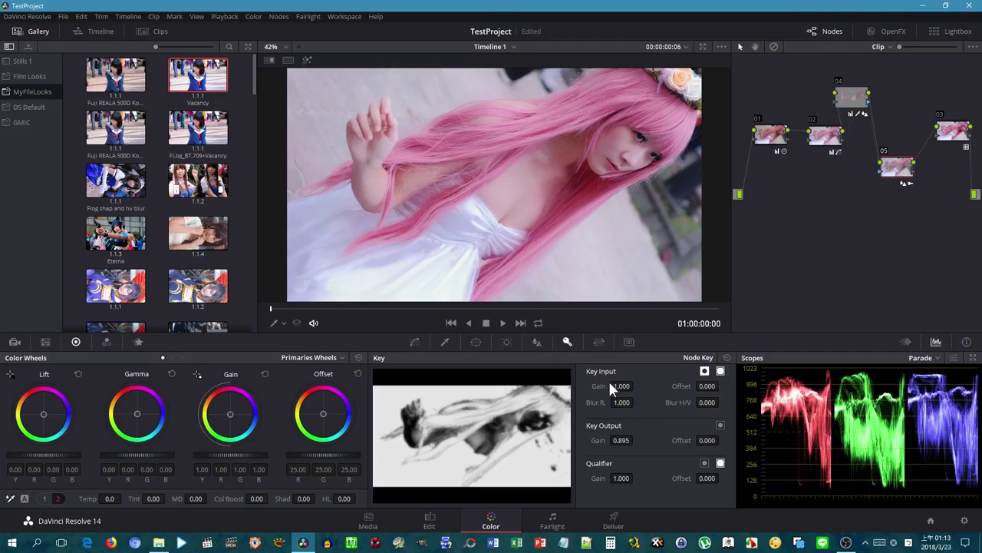
drag(620, 402, 607, 403)
click(727, 357)
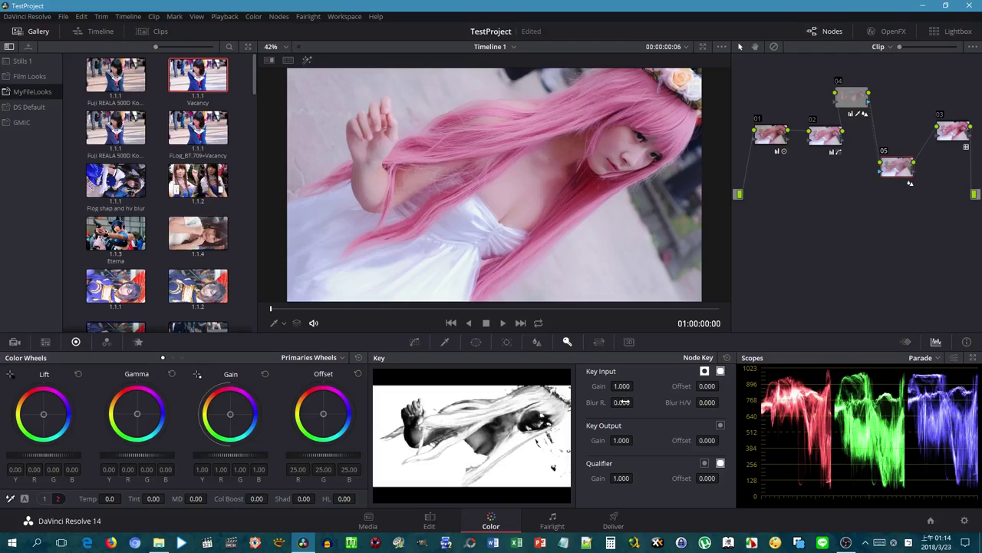
drag(628, 389, 634, 386)
click(726, 358)
mouse_move(707, 386)
mouse_down()
mouse_move(737, 385)
mouse_move(691, 385)
mouse_up()
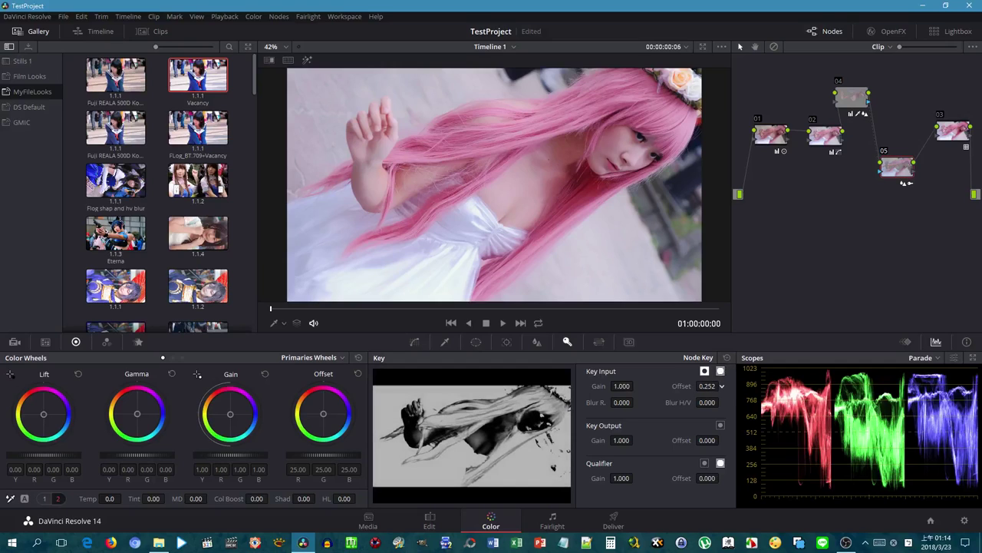
click(727, 357)
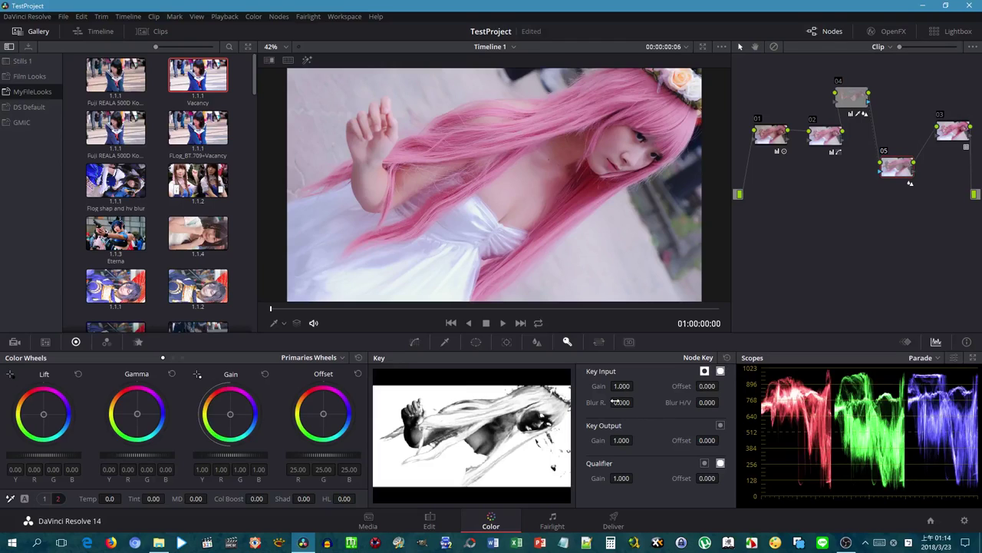
drag(616, 402, 636, 402)
drag(628, 402, 649, 390)
Bring up node 05's Blur palette and jump to a later moment in the clip, leaving full-screen view.
click(537, 342)
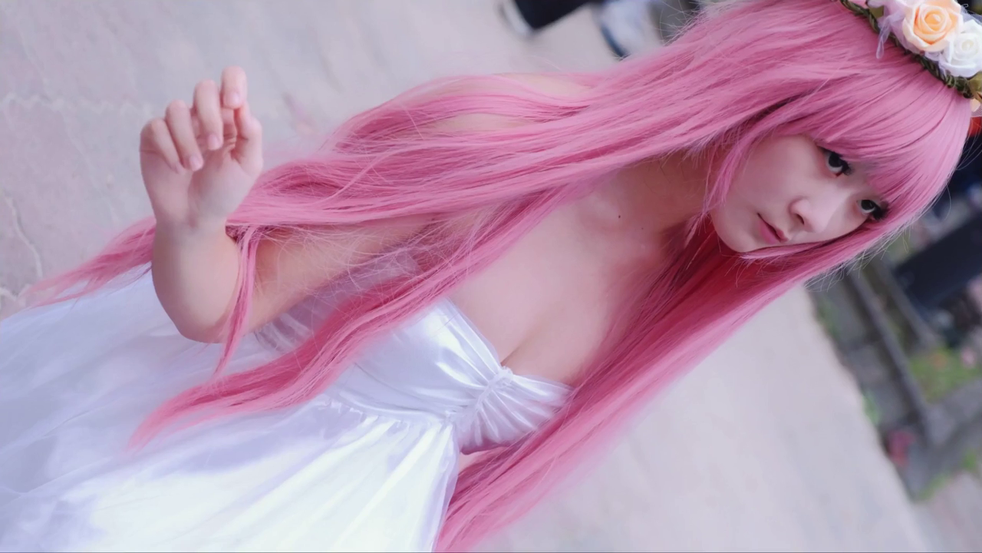
mouse_move(542, 420)
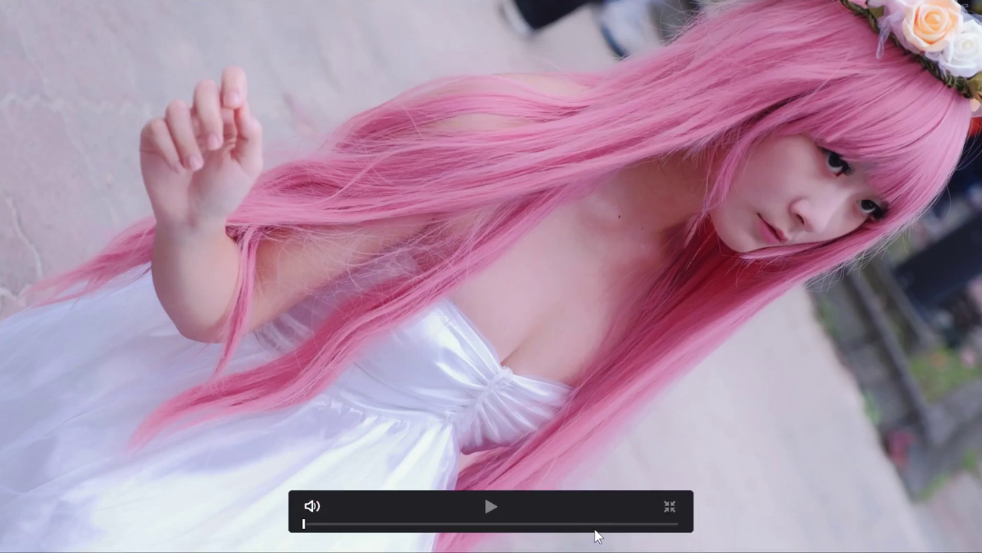
click(331, 523)
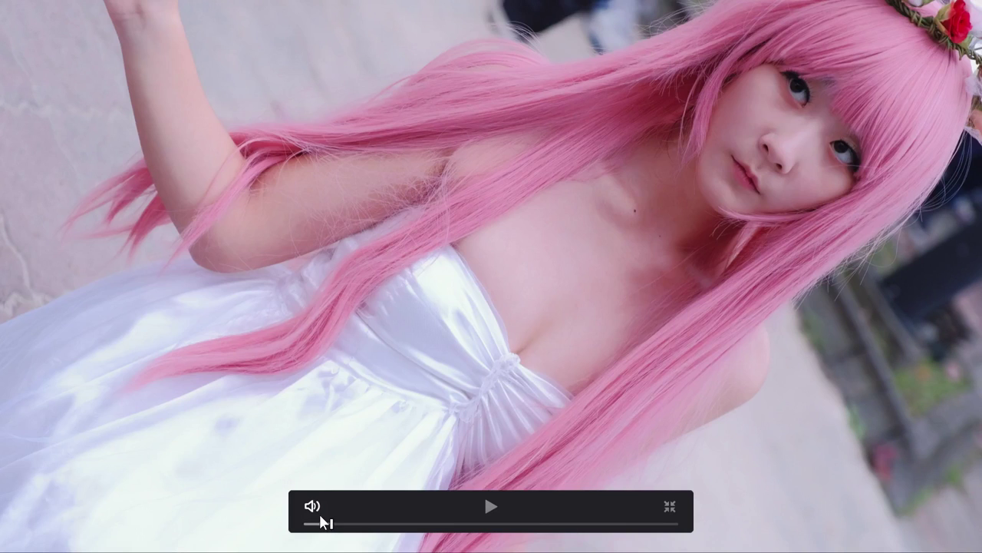
click(670, 510)
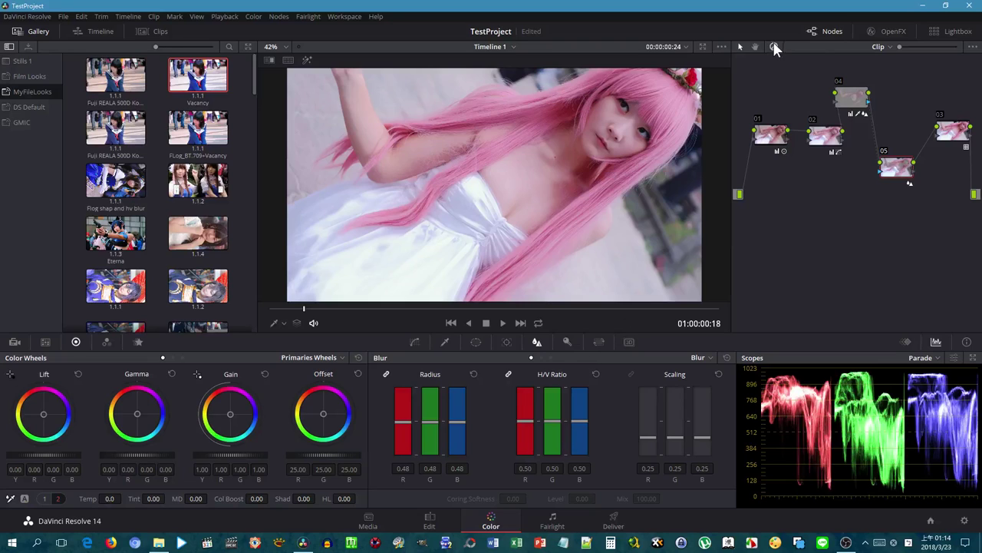
Toggle the grade bypass repeatedly to compare graded and ungraded views of the clip.
click(774, 47)
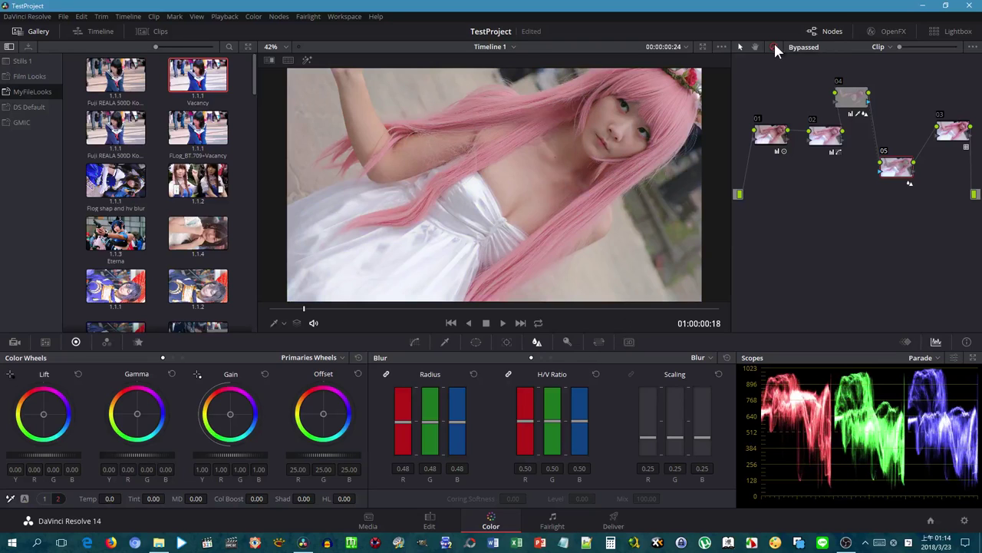
click(774, 47)
click(774, 47)
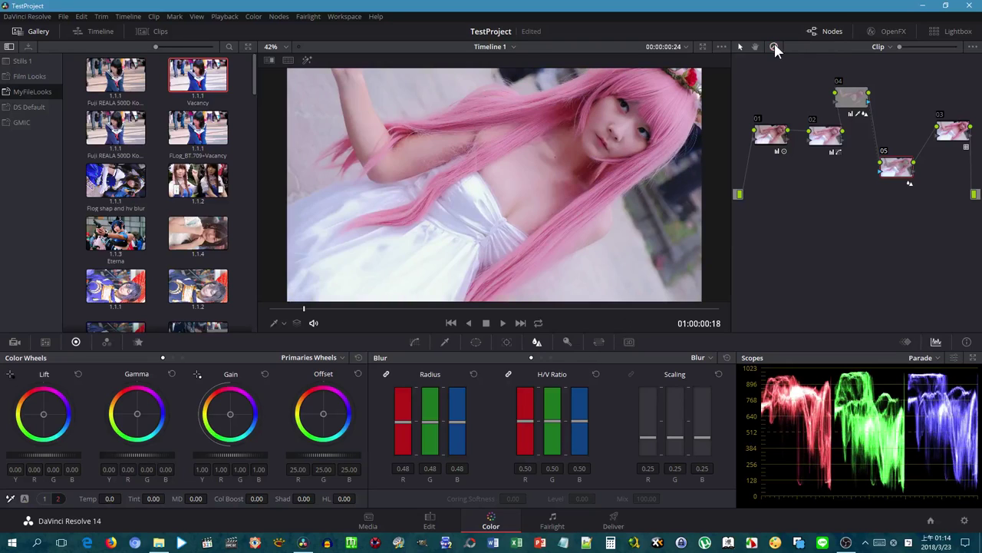
click(775, 47)
click(774, 46)
click(774, 47)
click(775, 47)
At frame 01:00:05:08, compare the clip with and without the grade, ending with the grade on.
click(516, 310)
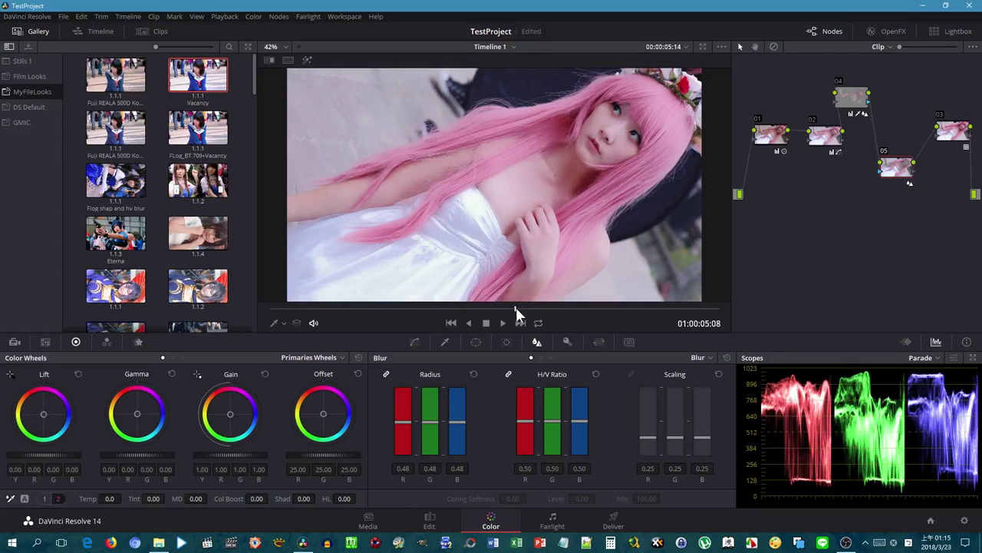
click(776, 47)
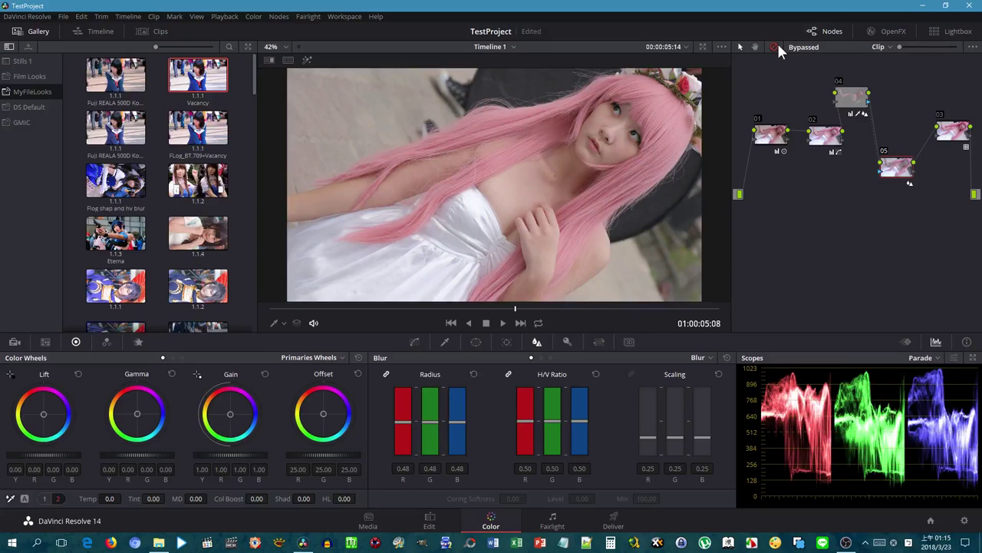
click(777, 44)
click(777, 45)
click(777, 46)
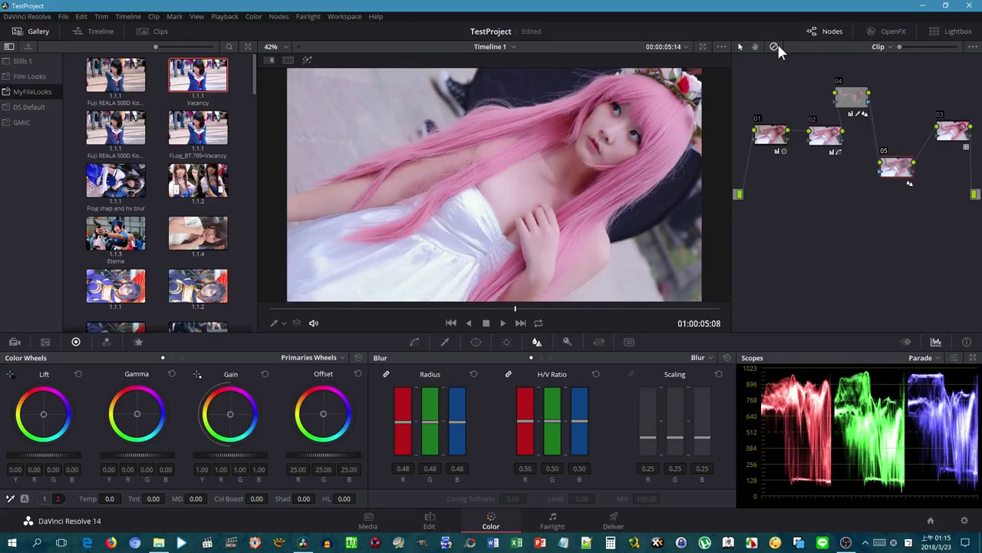
View the graded frame full screen, then return to the normal Color page layout.
key(ctrl+f)
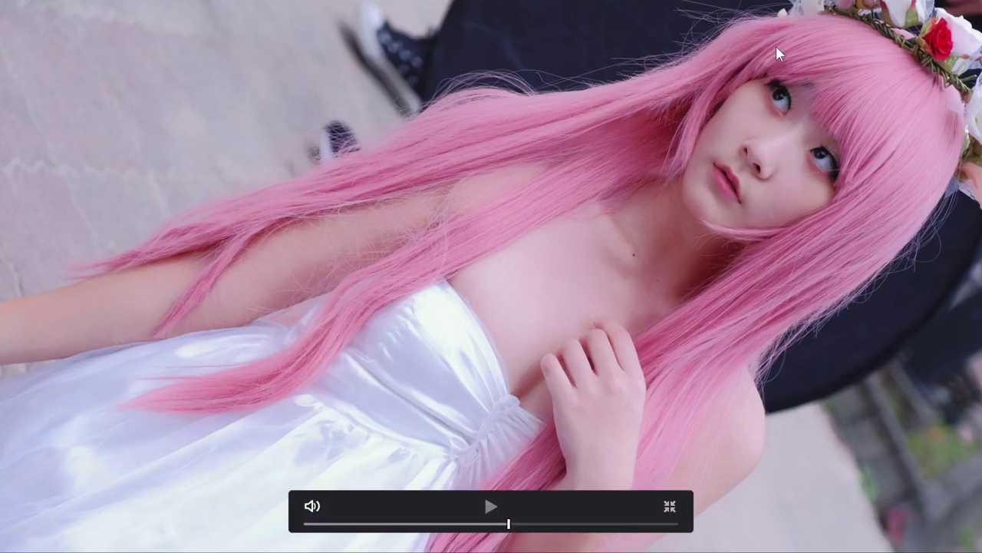
key(ctrl+f)
key(ctrl+f)
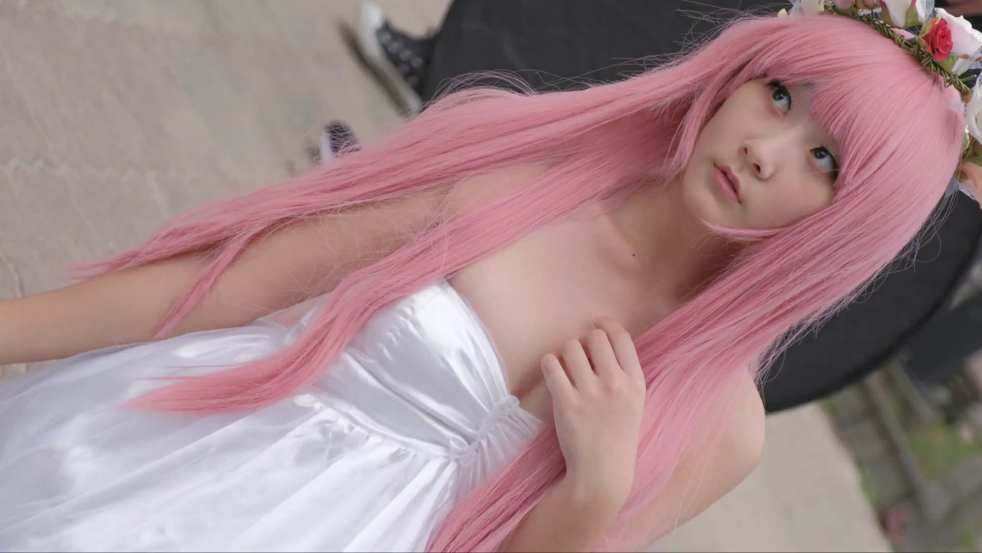
mouse_move(775, 52)
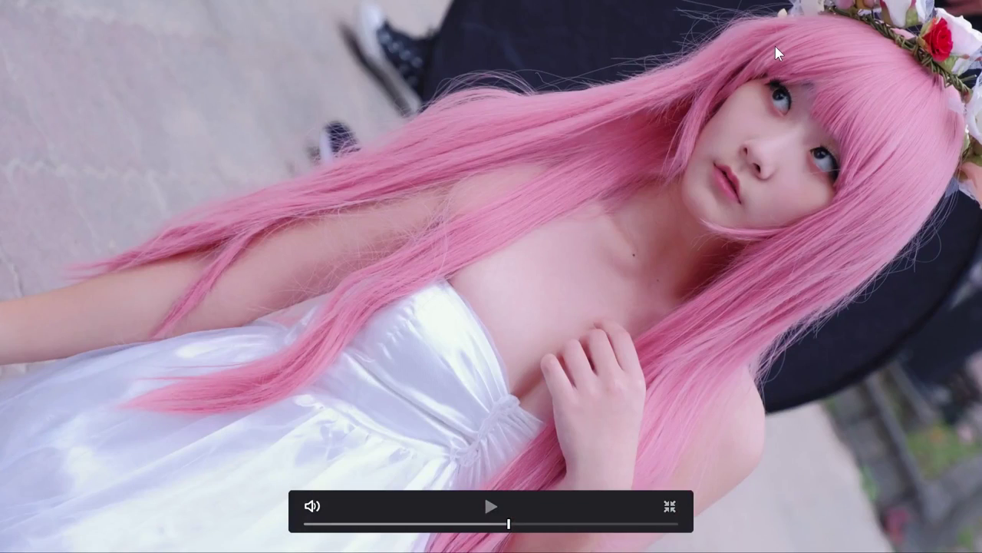
key(ctrl+f)
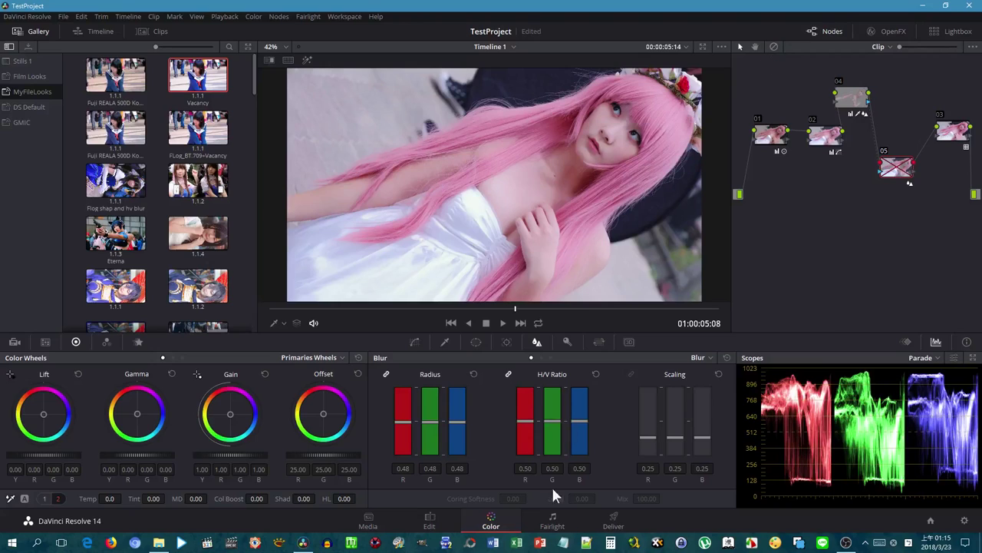
Grab the current grade as still 1.1.6 in the gallery and show the clip thumbnails.
right_click(586, 204)
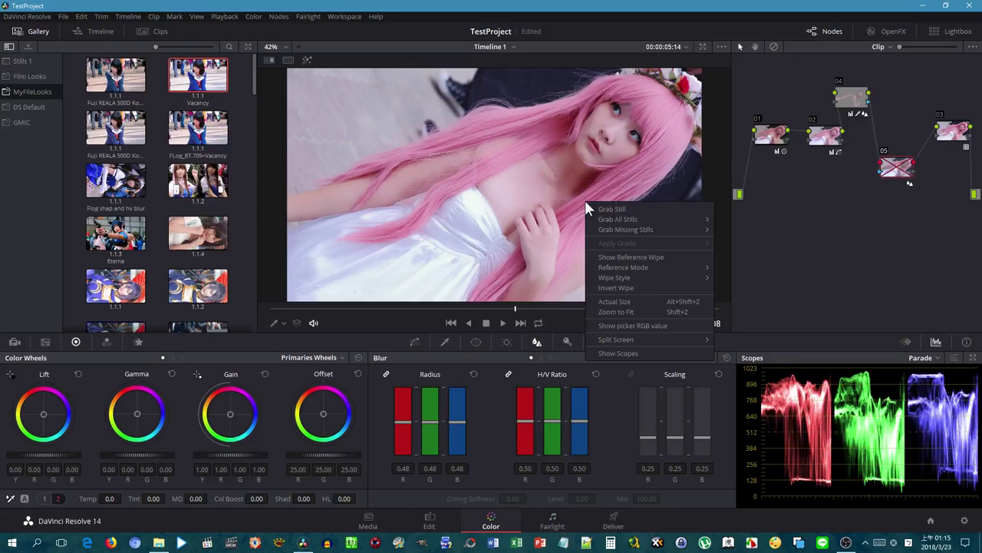
click(614, 209)
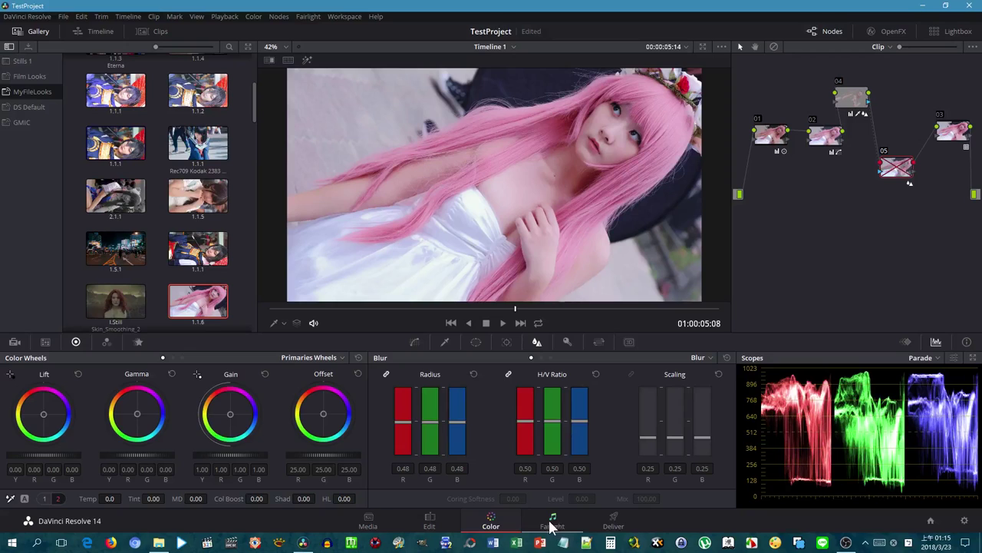
click(145, 31)
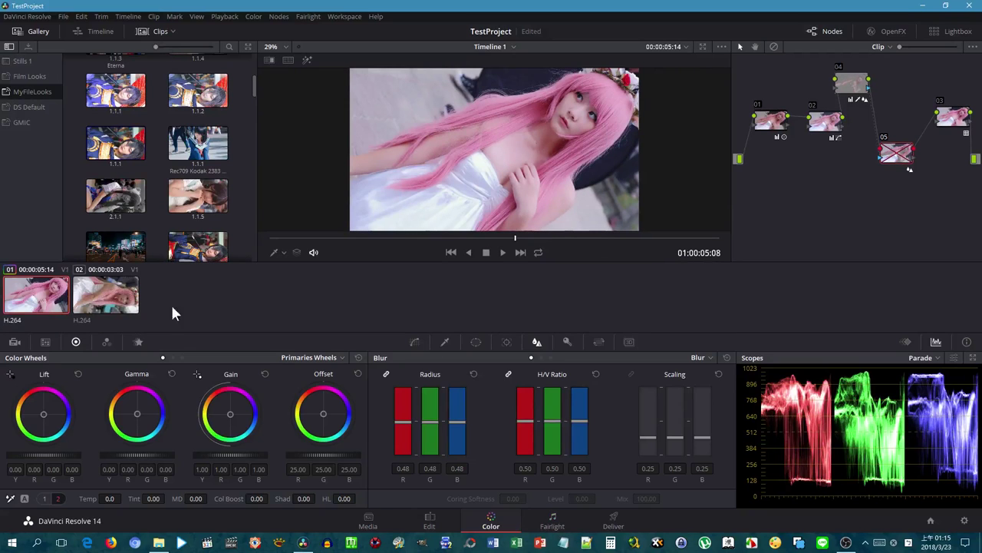
Select the second clip, MRCY0054 Subclip, and review it in full-screen playback.
key(ctrl+Home)
click(119, 295)
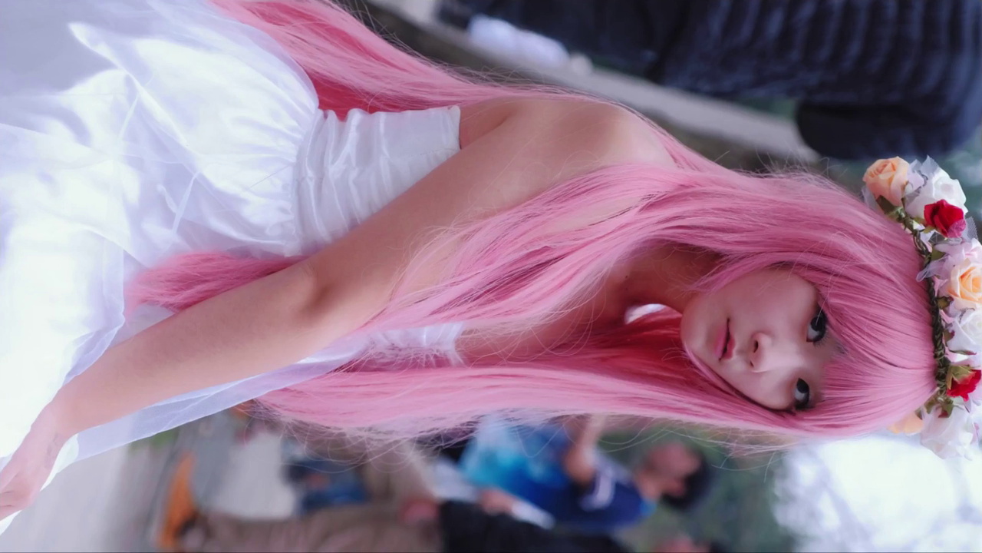
key(Escape)
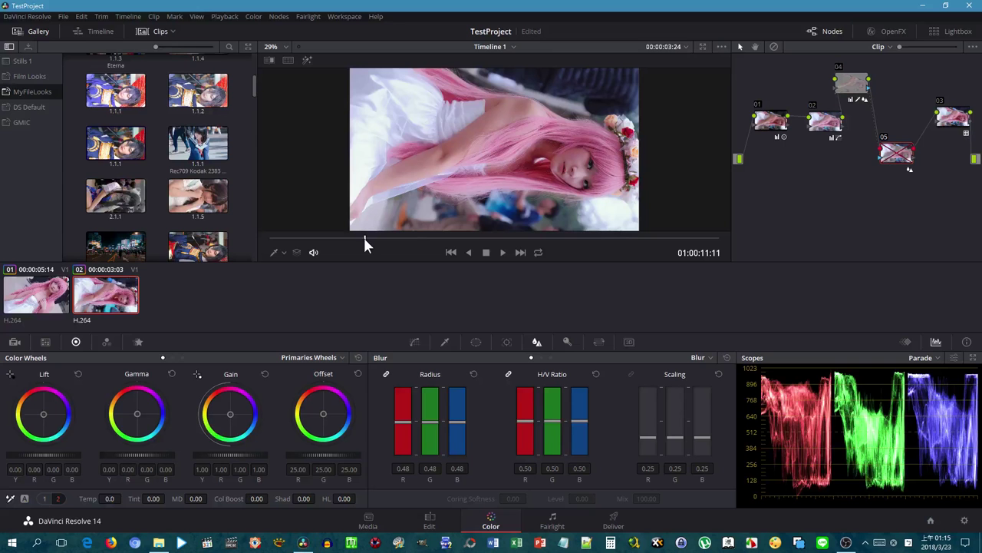
On the Fairlight page, make the Audio 1 track taller to show waveforms and zoom the timeline in.
click(551, 522)
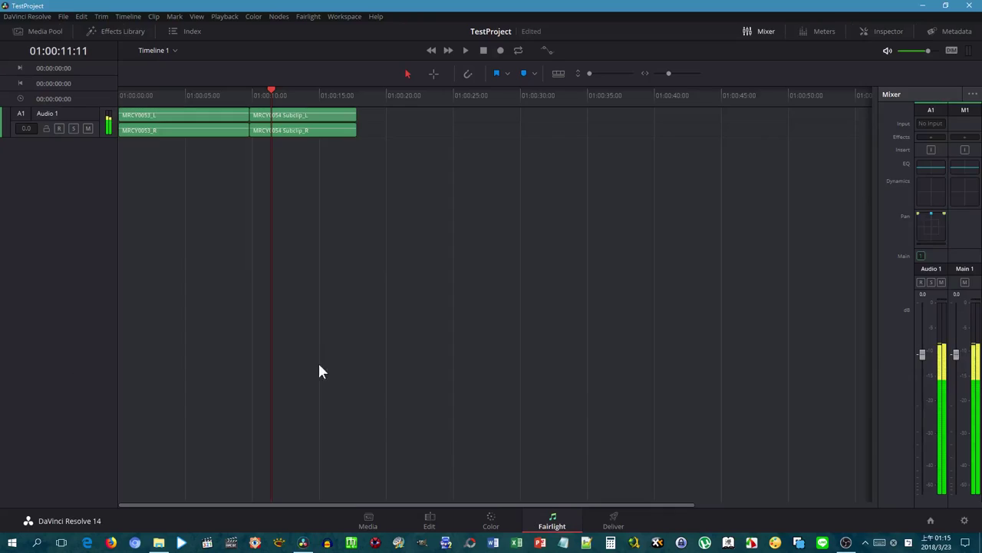
drag(44, 137, 44, 230)
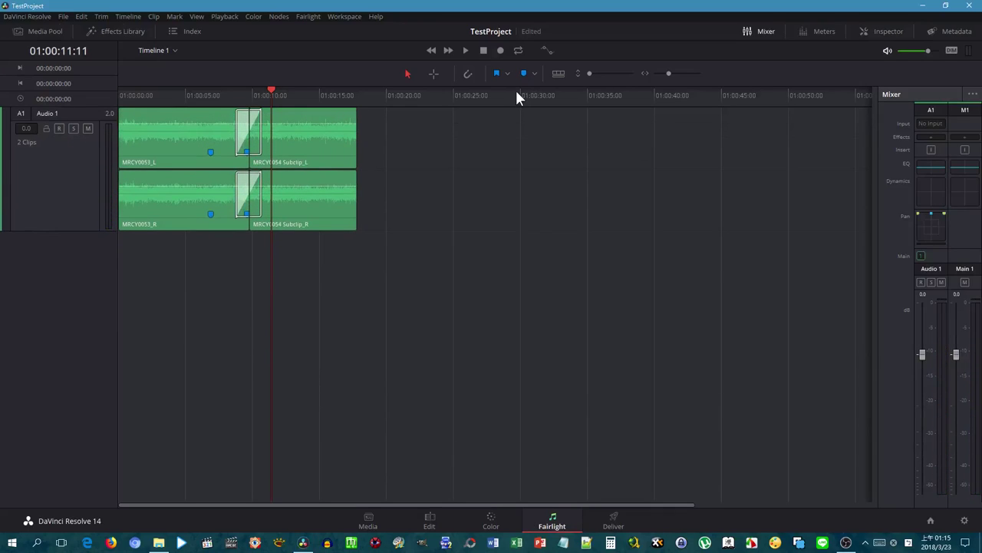
key(ctrl+equal)
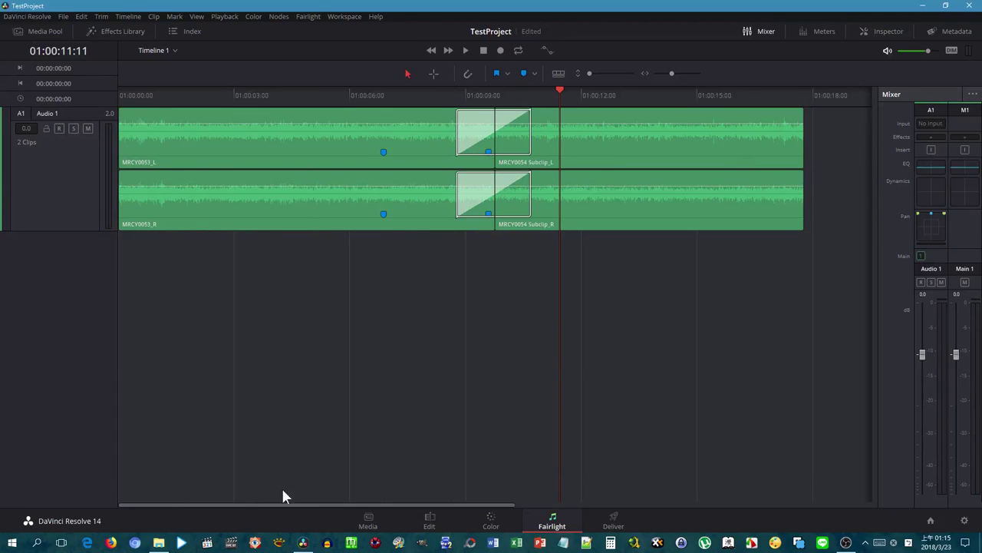
Visit the Media page, then return to the Edit page showing Timeline 1's two clips and cross dissolve.
mouse_move(161, 543)
click(159, 544)
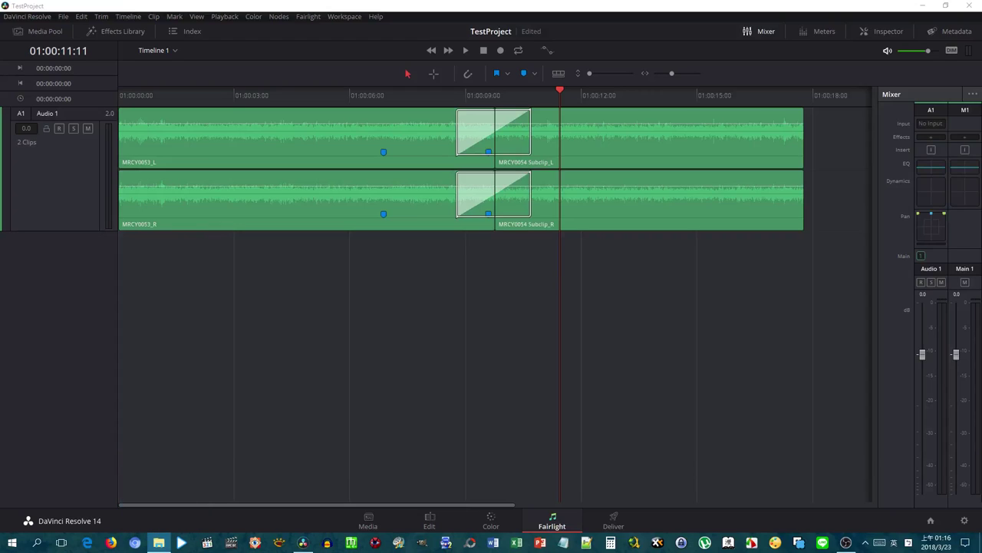
click(369, 522)
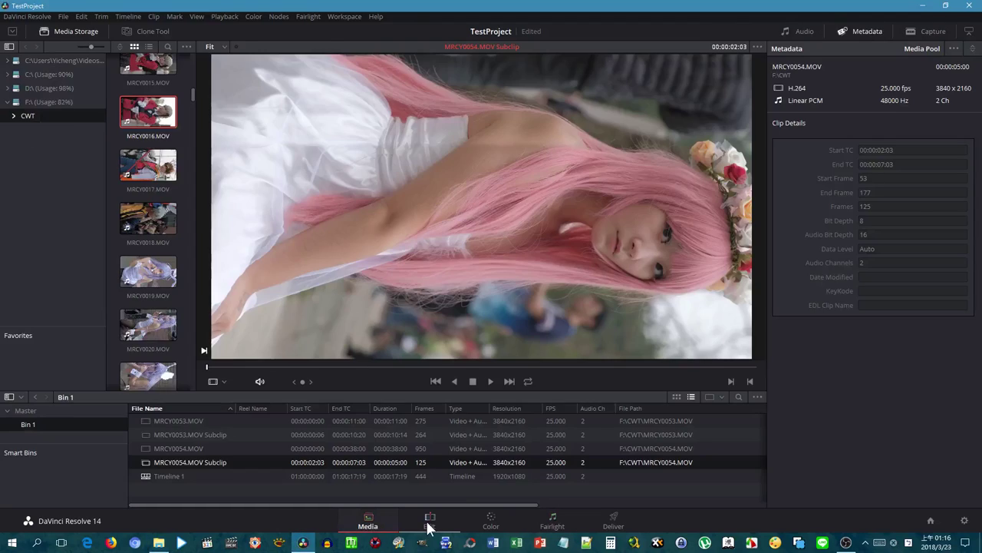
click(429, 525)
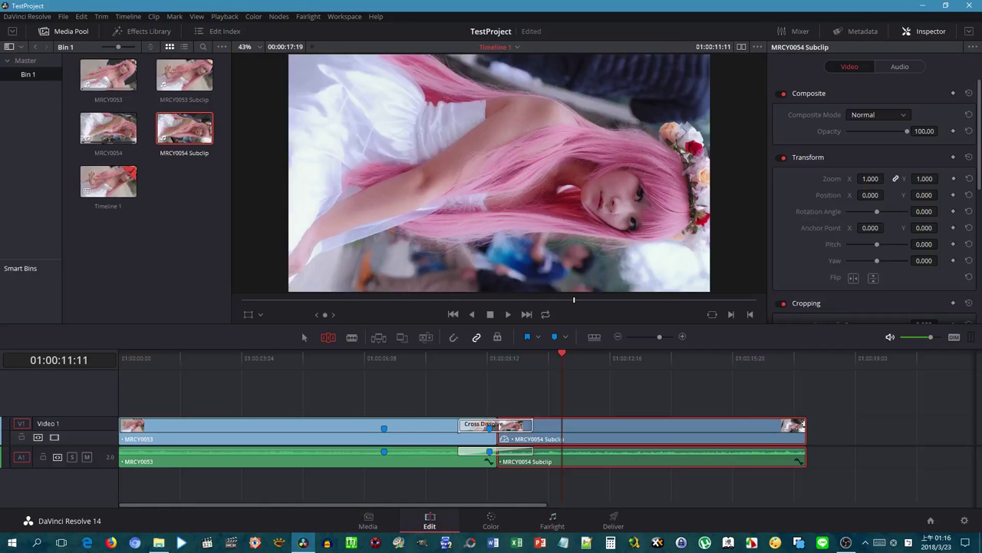
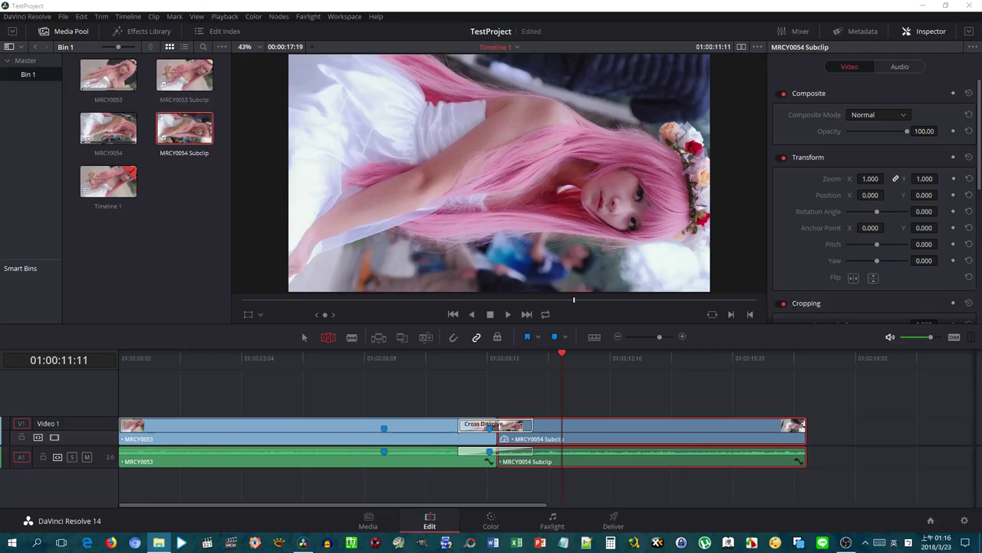
Import the Carefree music into the Media Pool and place it on audio track A2 with snapping on.
drag(4, 197, 188, 261)
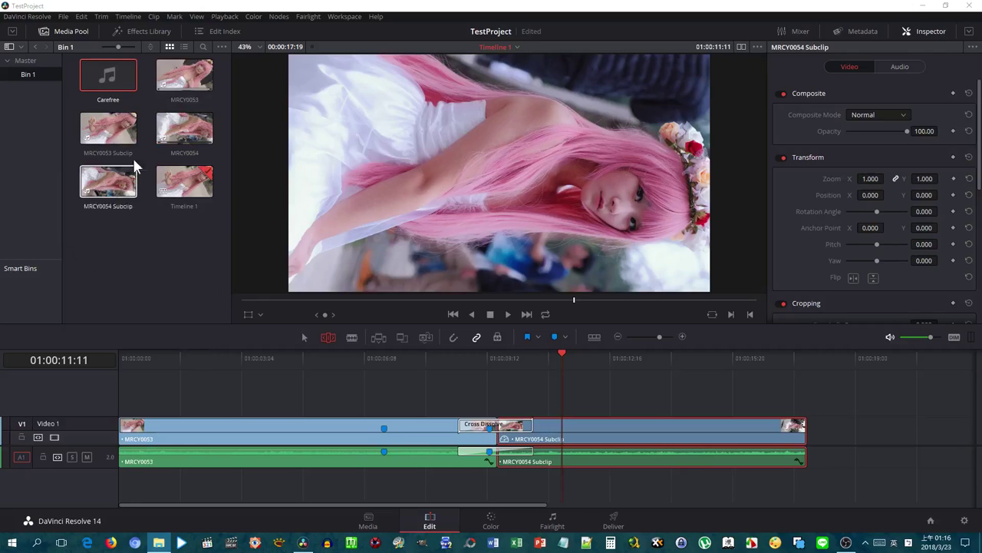
drag(107, 75, 111, 489)
click(452, 337)
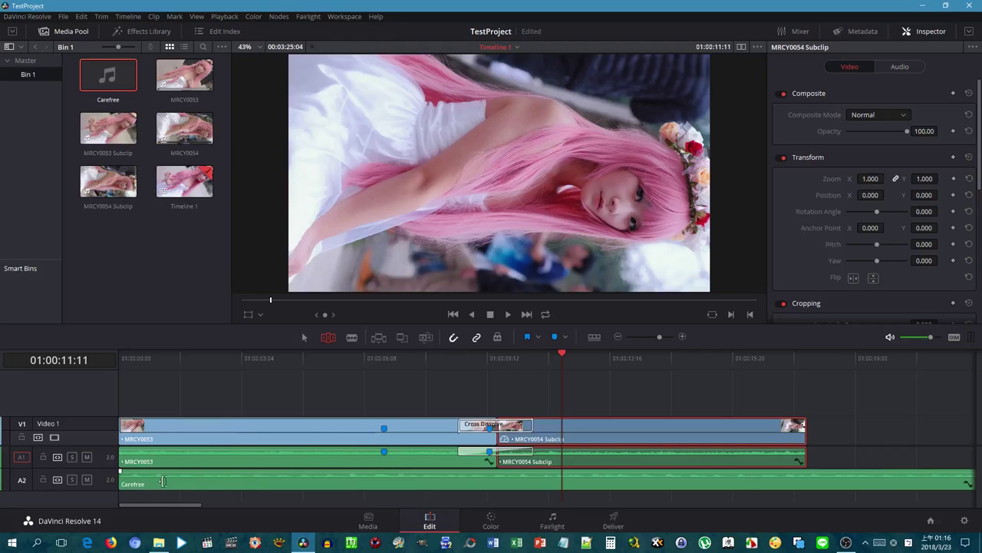
click(162, 482)
click(304, 337)
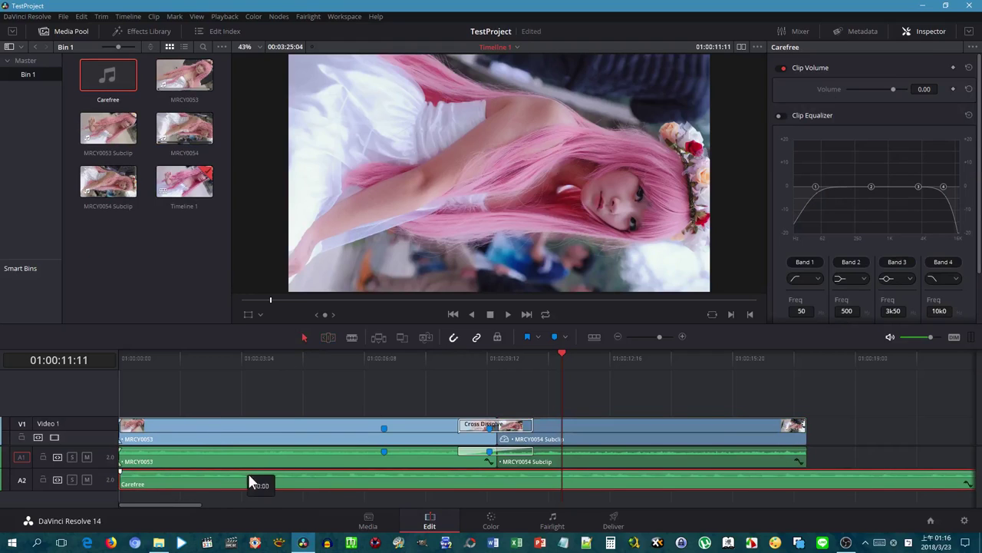
drag(251, 481, 214, 483)
Blade the Carefree clip where the video ends and delete the leftover music.
click(354, 338)
click(305, 337)
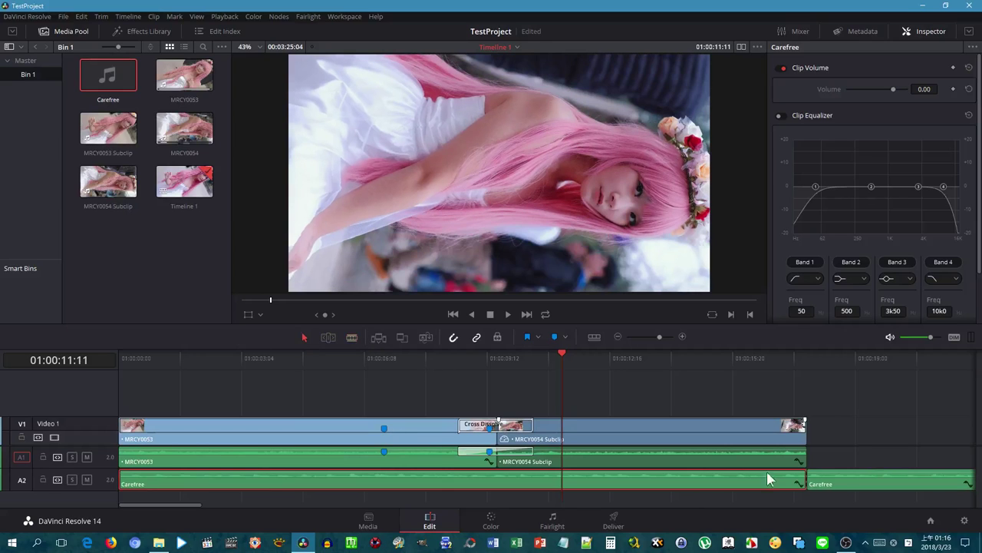
click(922, 484)
key(Delete)
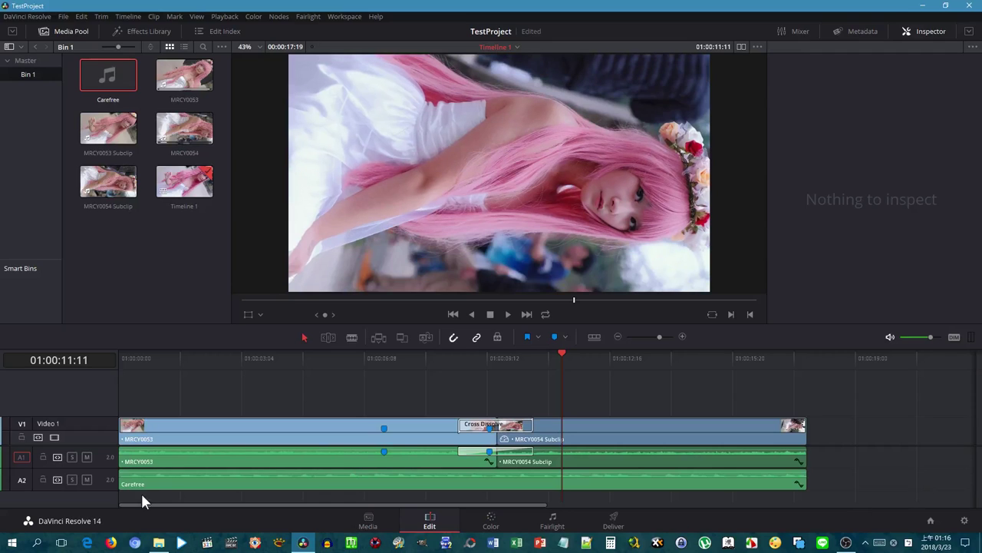
In Fairlight, enlarge Audio 2, widen the mixer and mute the original Audio 1 track.
click(530, 517)
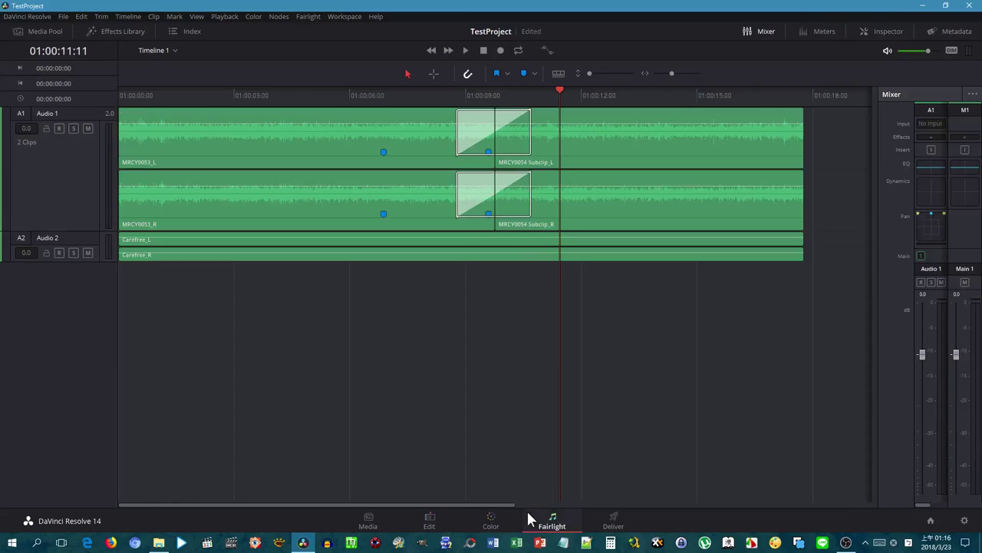
drag(31, 262, 69, 388)
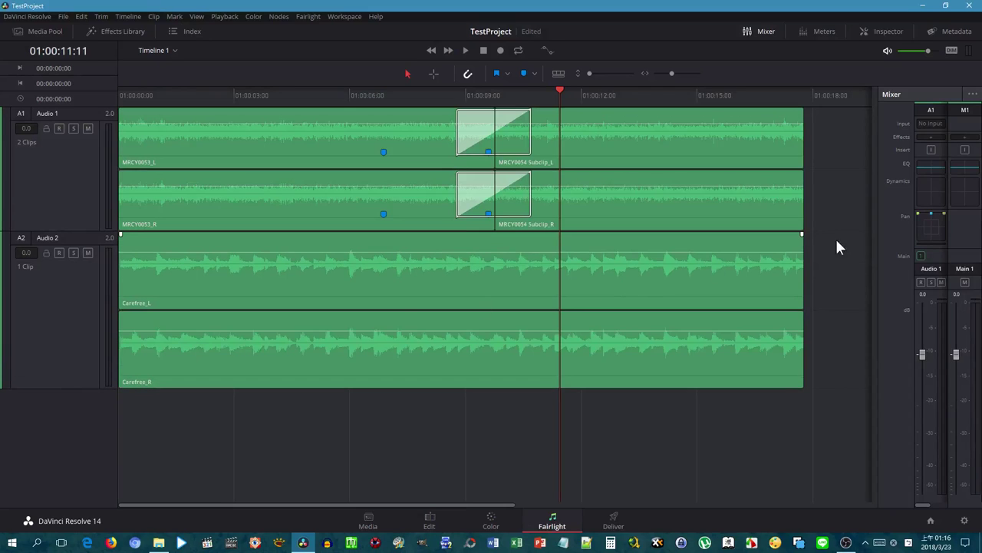
drag(878, 219, 690, 222)
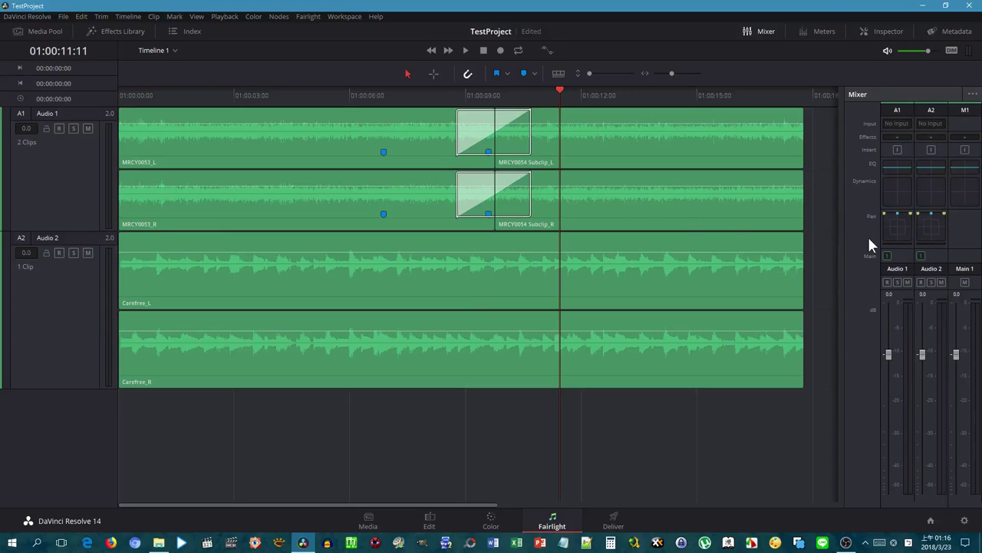
click(87, 129)
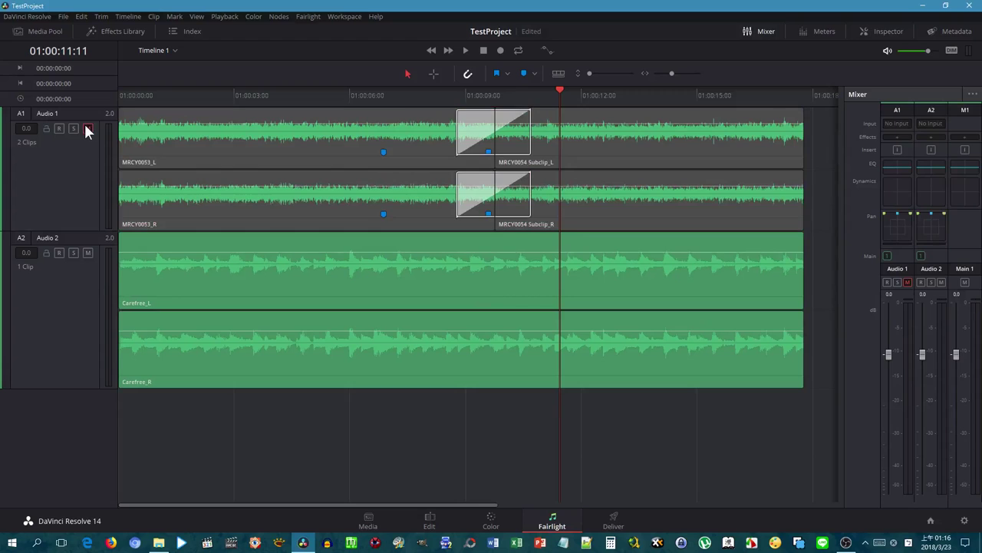
click(612, 526)
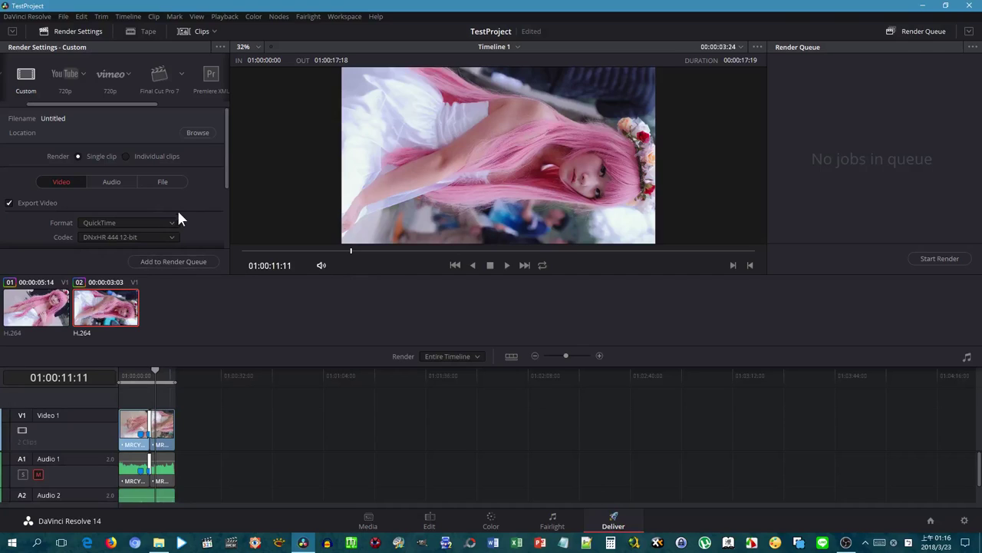
Apply the YouTube UHD render preset: MP4, H.264, 3840x2160 at 25 fps.
scroll(125, 179, down, 3)
click(21, 104)
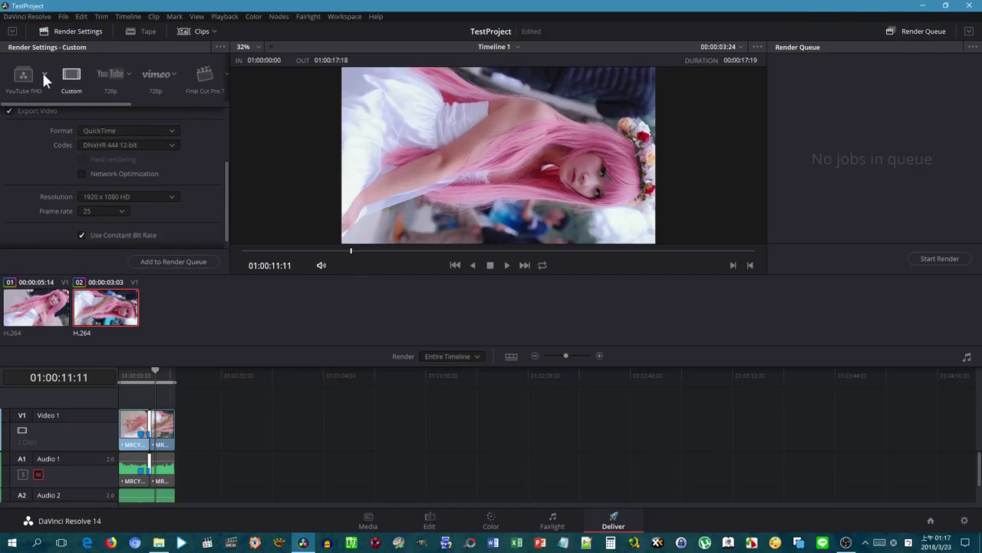
click(43, 72)
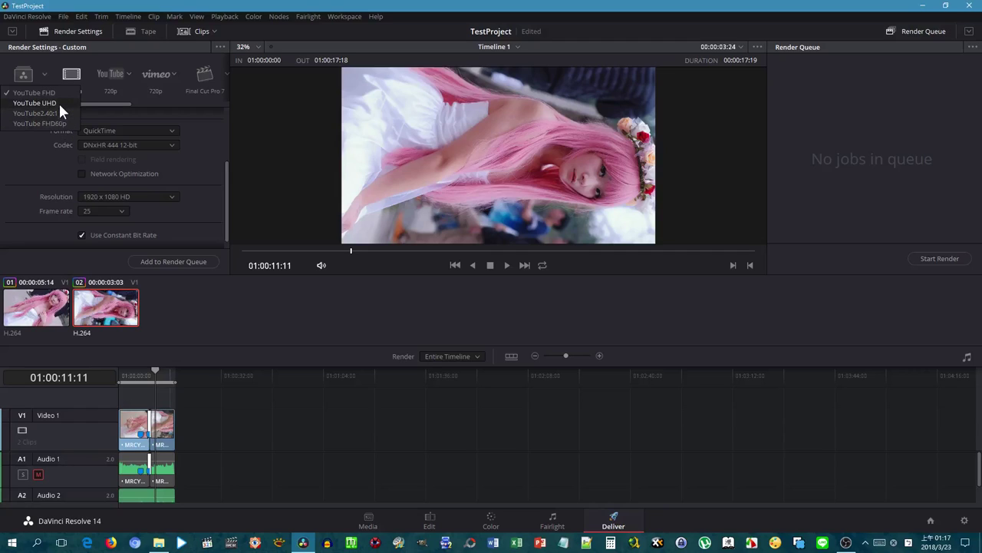
click(35, 102)
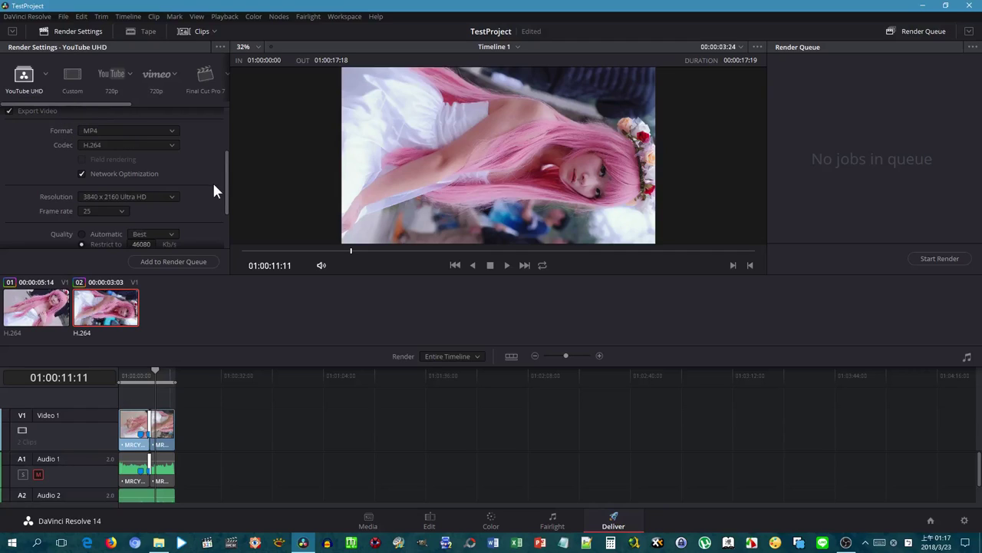
drag(226, 164, 235, 205)
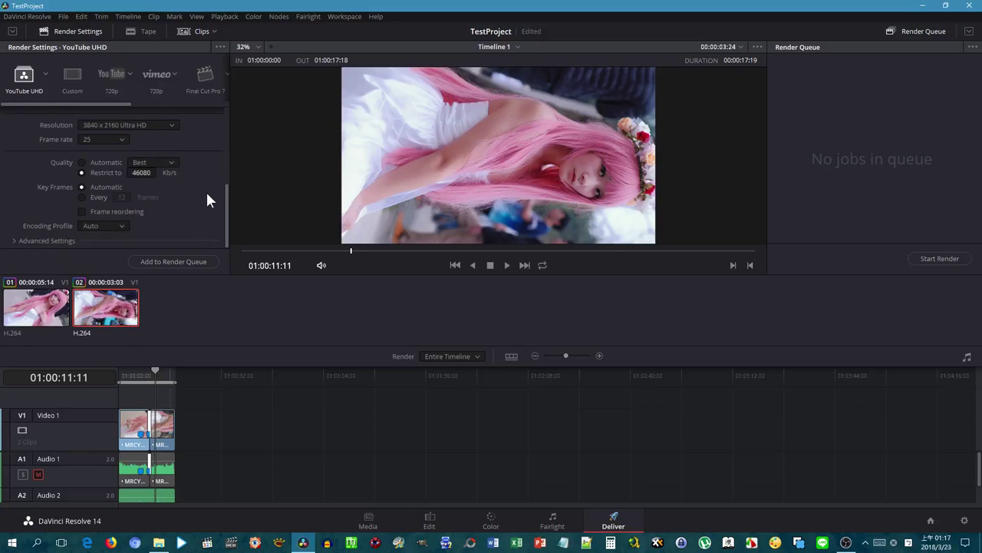
scroll(208, 194, up, 3)
scroll(209, 195, up, 3)
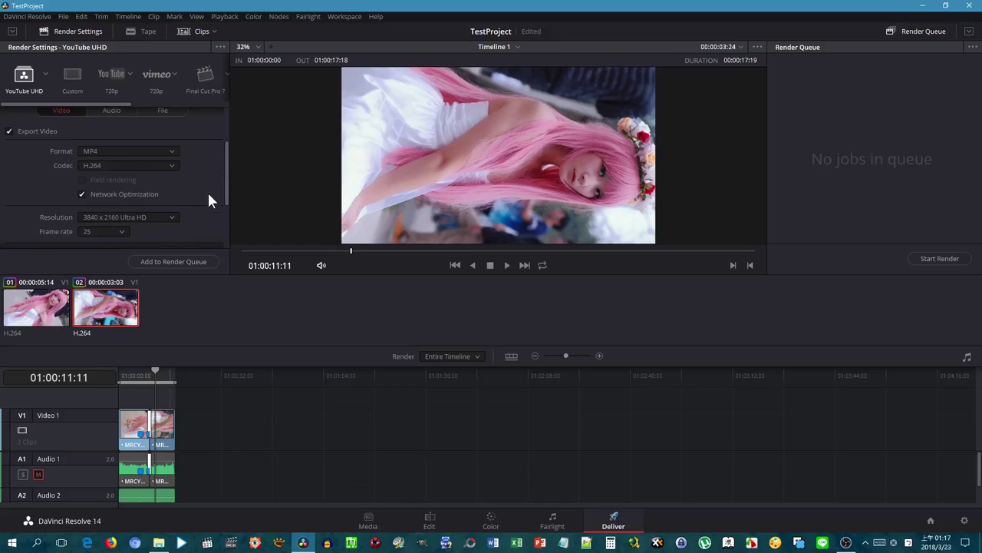
Set the output file name to TestProject1 and the render location to D:\Temp.
click(124, 181)
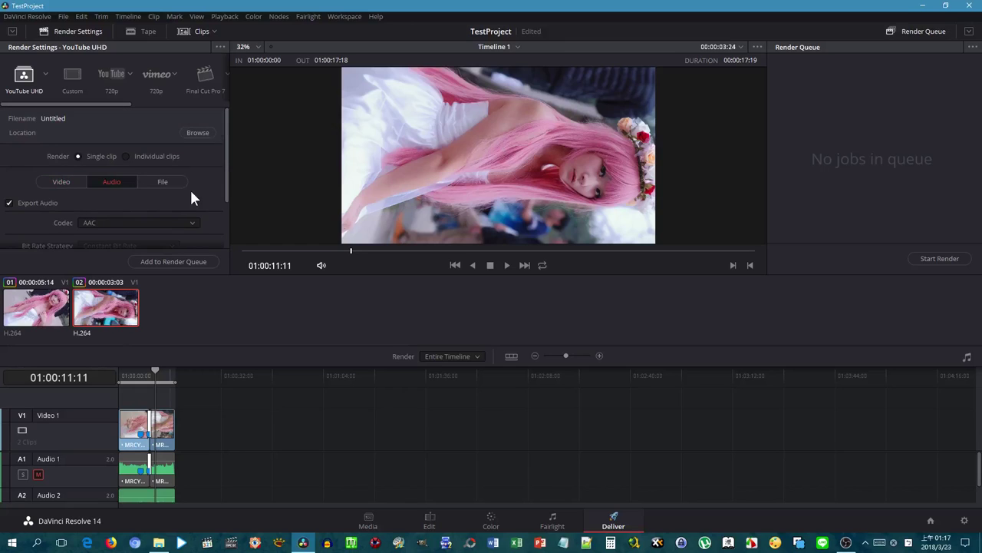
click(163, 115)
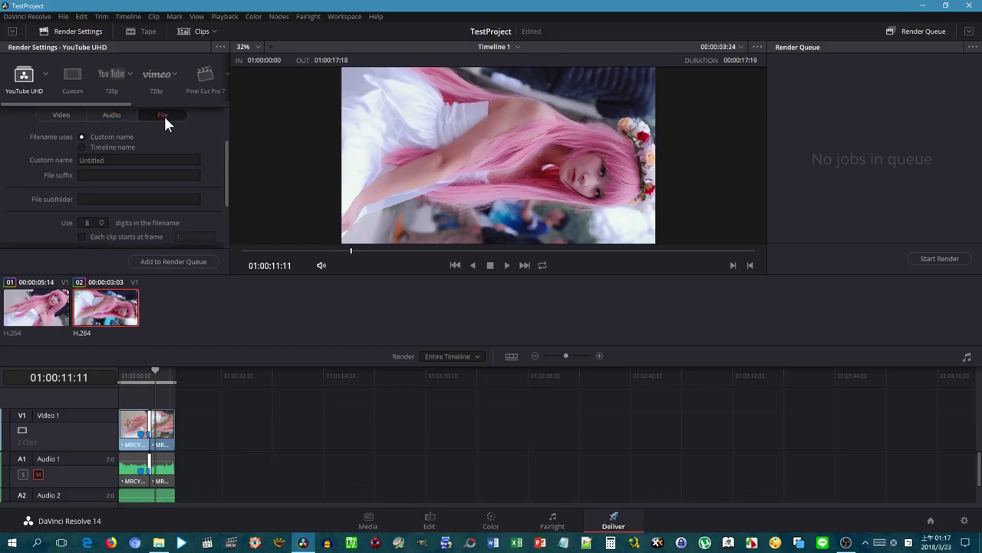
double_click(92, 160)
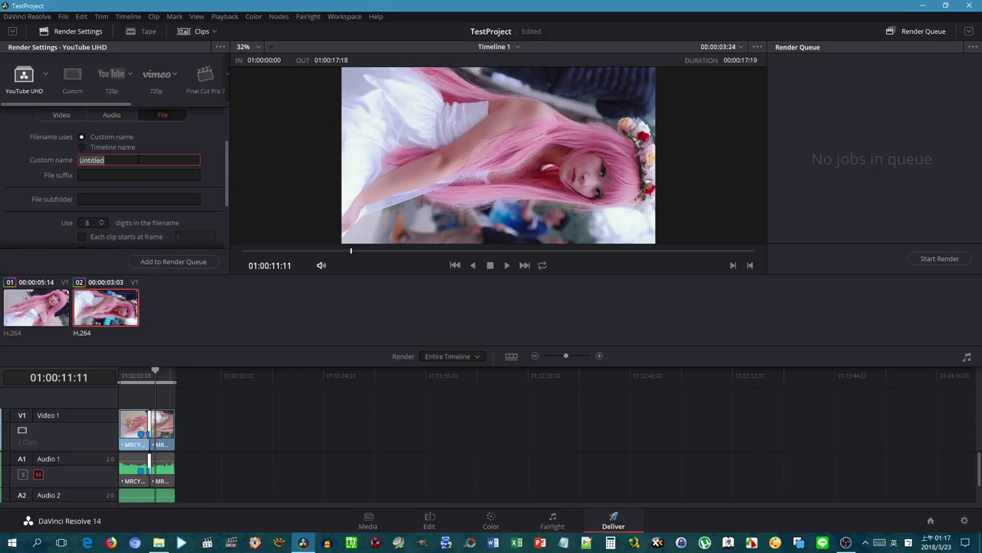
text(Test)
text(Pro)
text(ject)
text(1)
scroll(138, 160, up, 3)
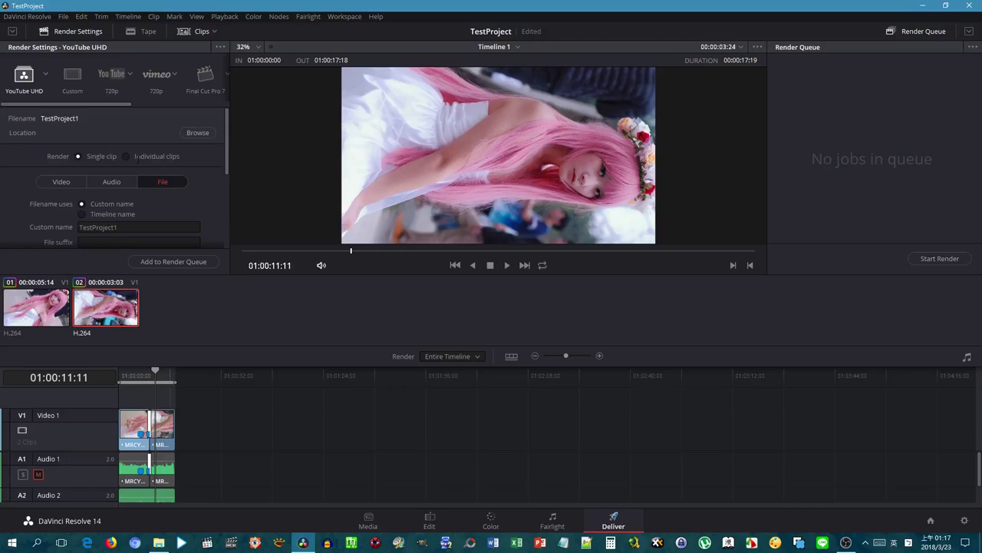
click(125, 137)
text(D:\Te)
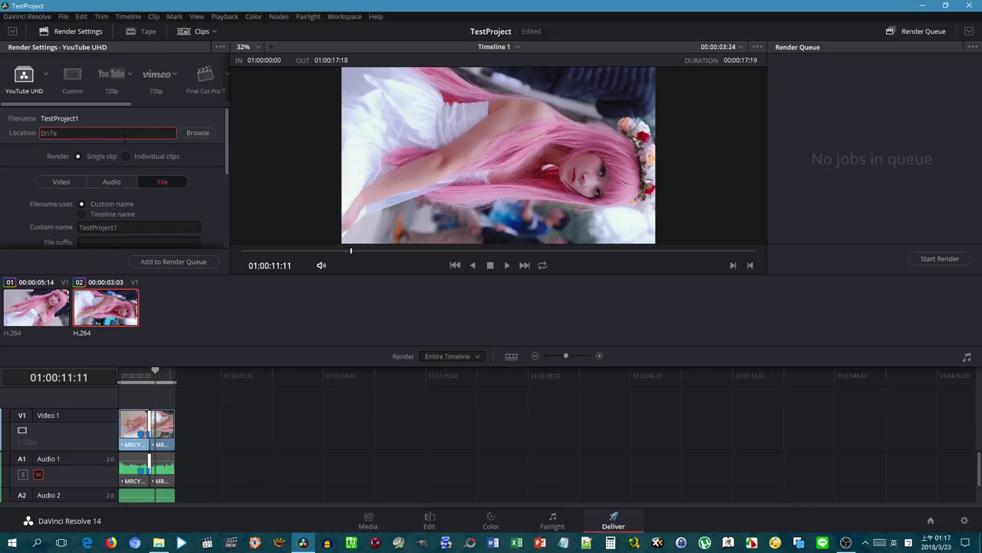
text(mp)
Add the timeline to the render queue and start rendering.
scroll(213, 192, down, 5)
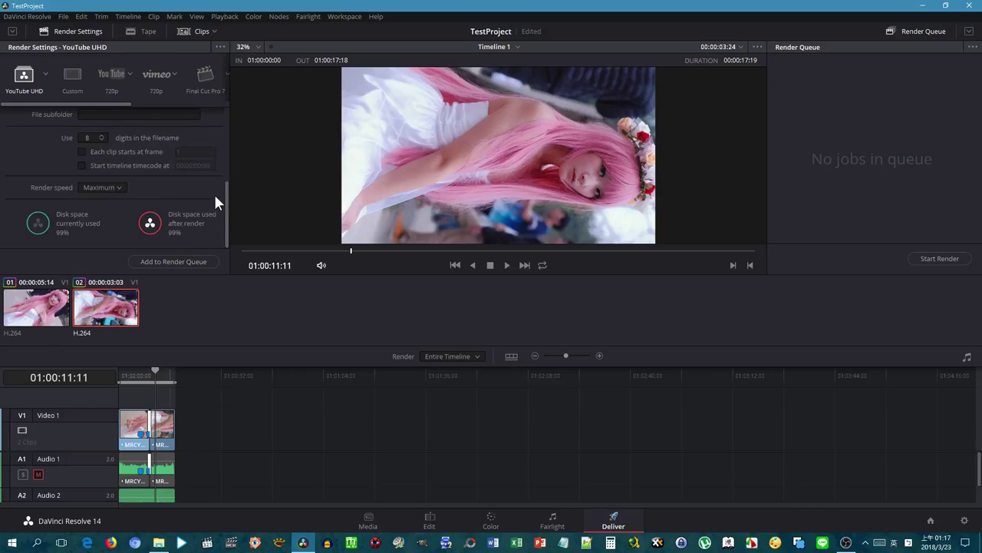
click(194, 262)
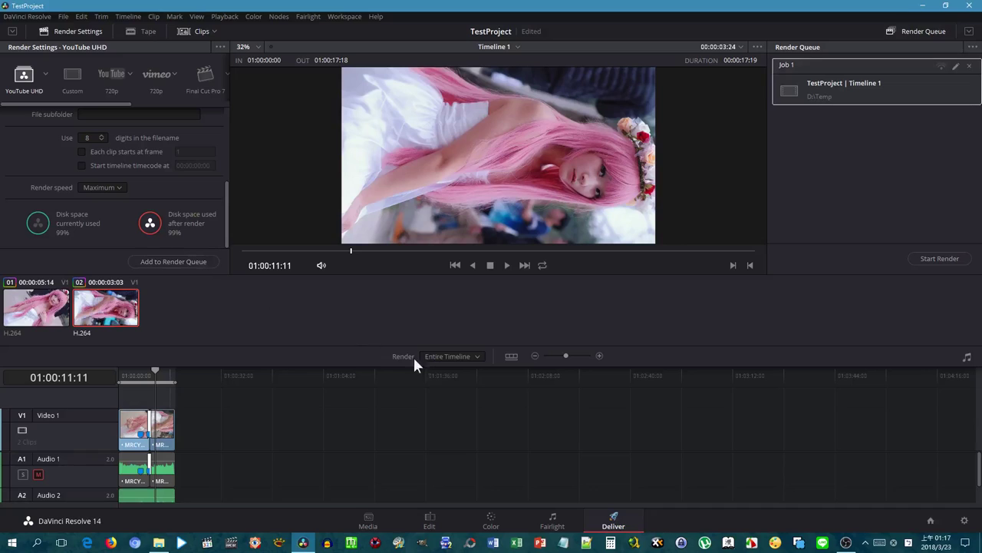
click(931, 270)
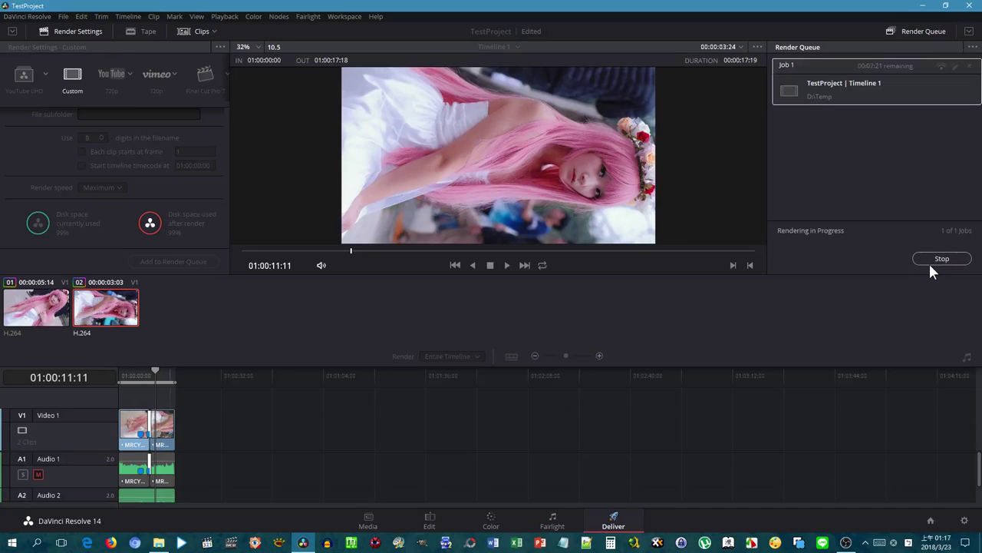